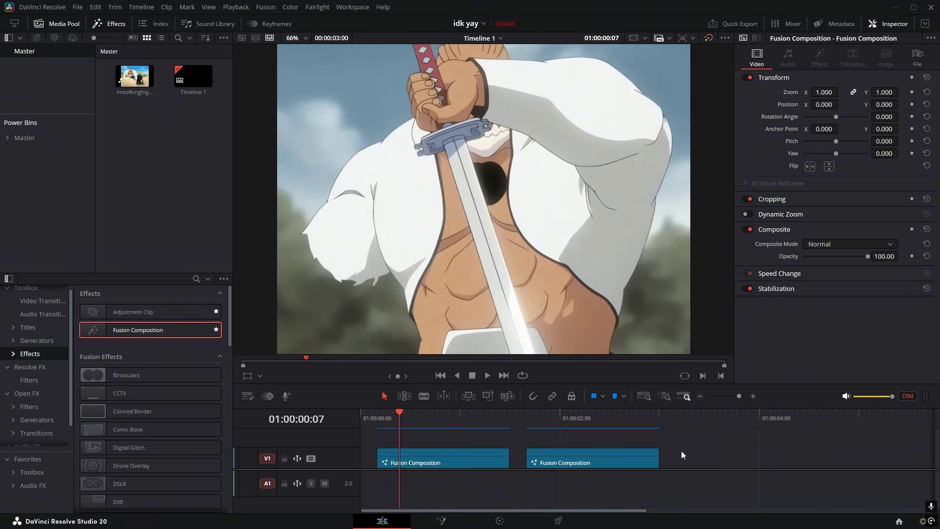
Open the first Fusion Composition clip on the timeline in the Fusion page.
right_click(393, 465)
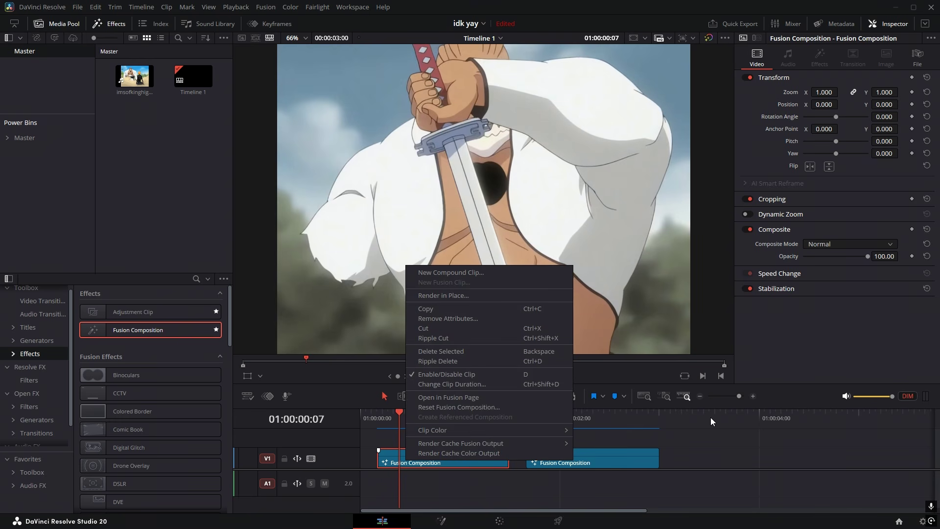
left_click(401, 413)
key("space")
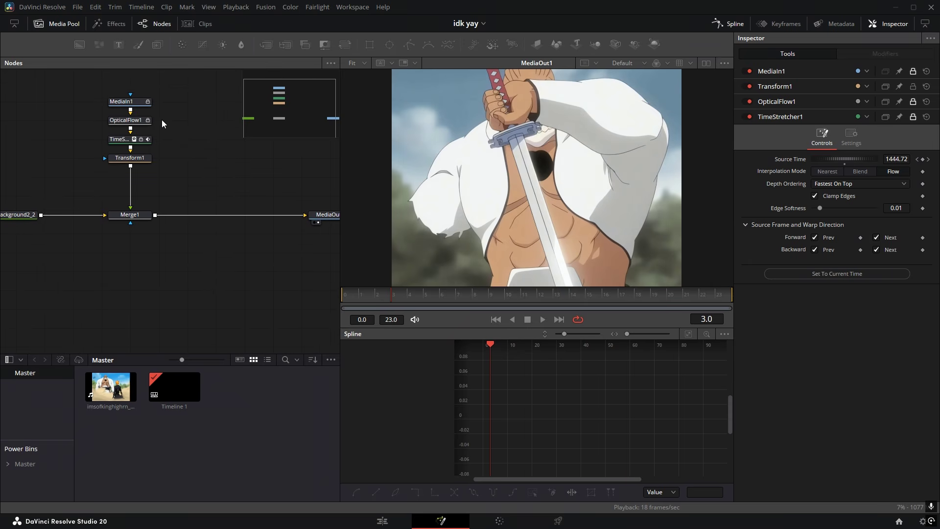
Examine the node chain from MediaIn1 to Merge1 and Transform1's settings, with the image scaled to fit the viewer.
scroll(149, 142, "up", 3)
left_click_drag(201, 93, 136, 265)
scroll(167, 230, "down", 2)
left_click(137, 171)
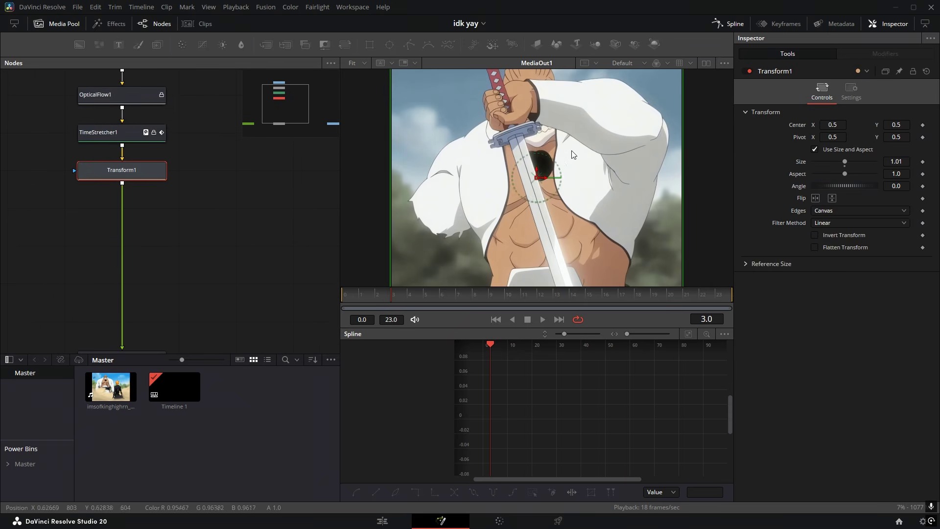
scroll(572, 153, "down", 3)
right_click(554, 154)
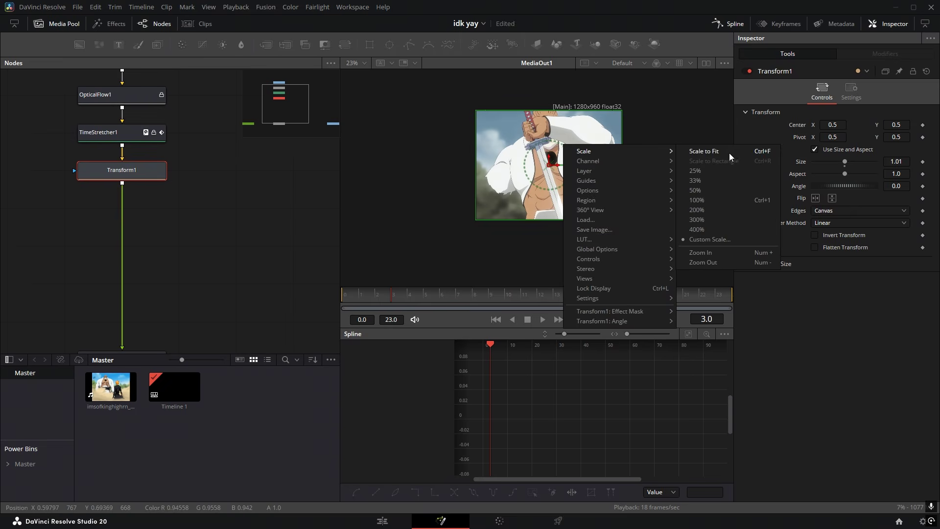
left_click(695, 152)
scroll(159, 240, "down", 2)
scroll(193, 200, "down", 2)
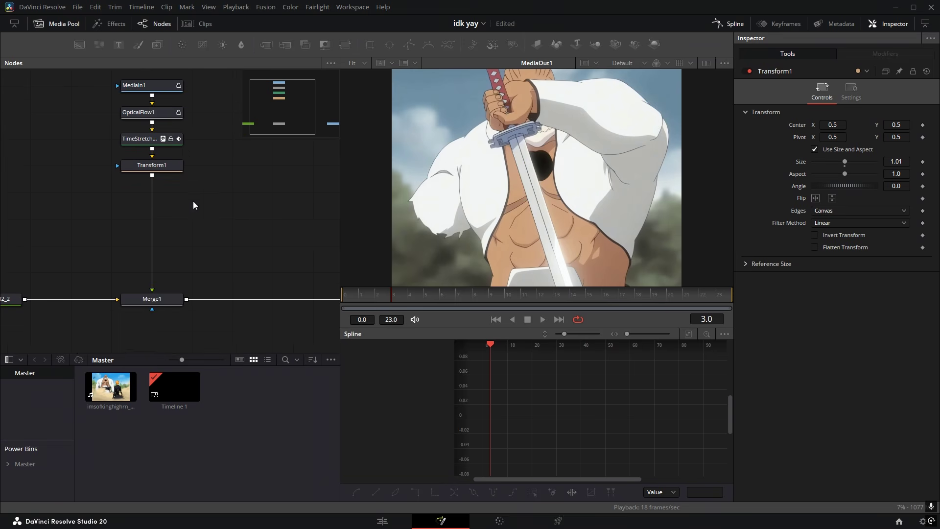
Hide the media pool to enlarge the node graph and inspect Background2_2 together with the nodes leading into Merge1.
left_click(53, 28)
left_click_drag(44, 365, 534, 463)
left_click_drag(169, 401, 233, 284)
left_click(122, 363)
scroll(143, 336, "down", 1)
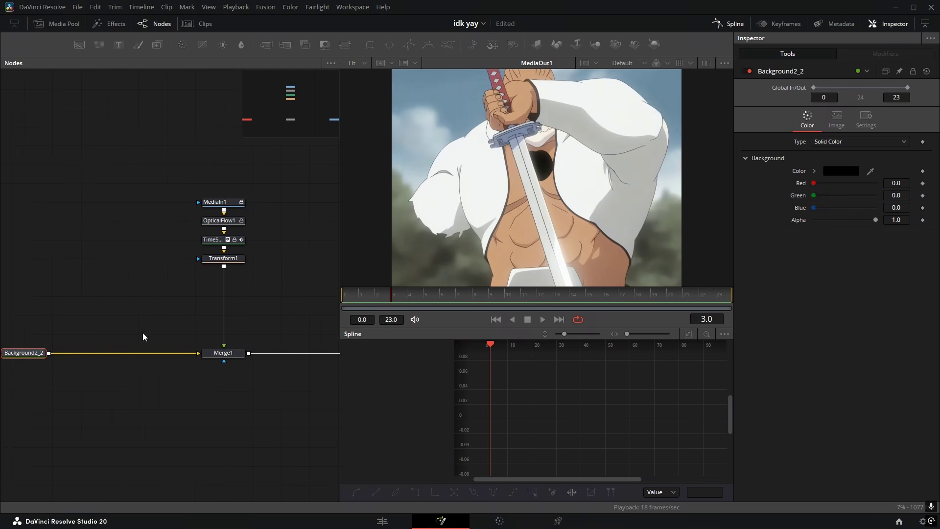
left_click_drag(56, 137, 303, 439)
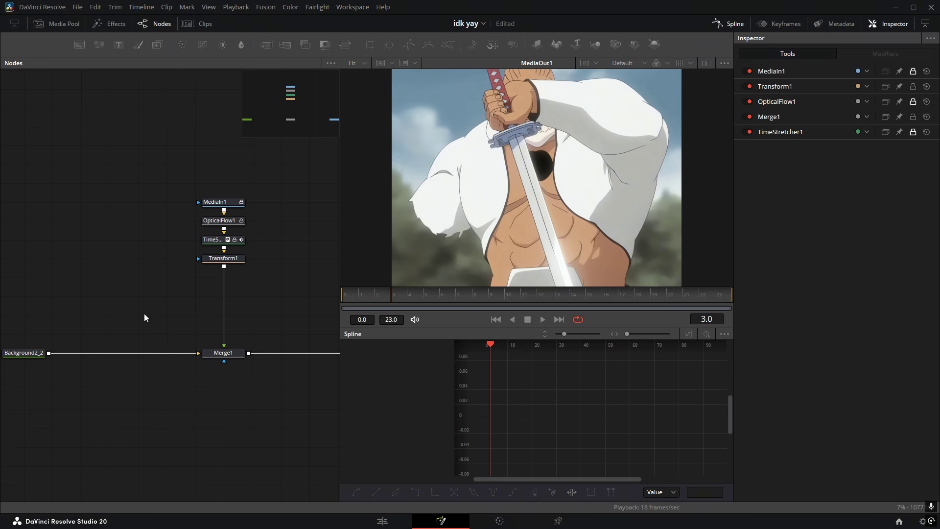
left_click_drag(127, 277, 161, 274)
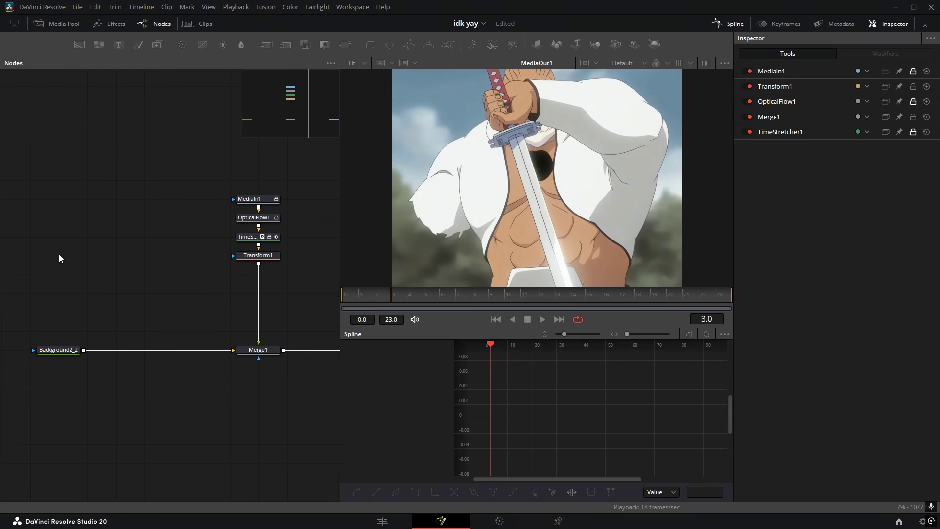
Add f_shakev3, DVE, Transform and Camera Shake nodes, and insert the Camera Shake between Merge1 and MediaOut1.
key("shift+space")
type("f_")
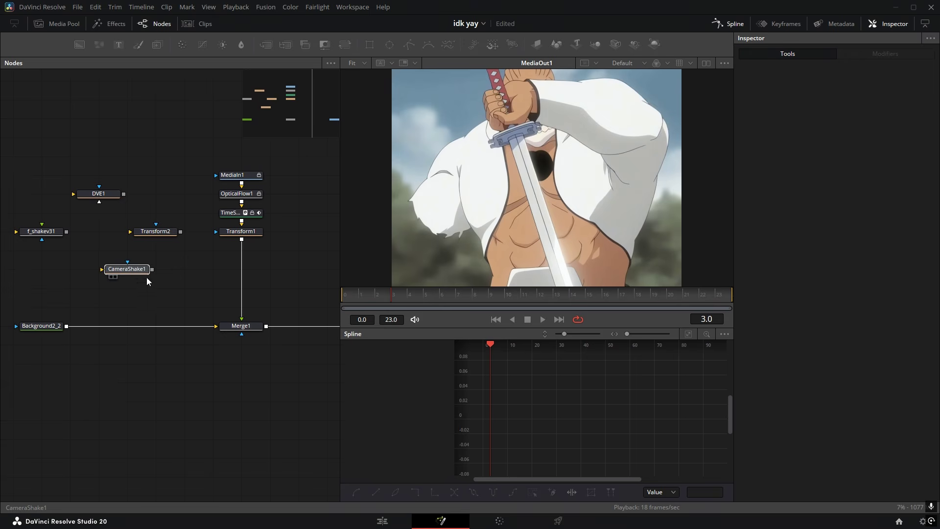
left_click_drag(281, 250, 186, 266)
scroll(173, 263, "up", 3)
left_click_drag(204, 394, 203, 394)
scroll(204, 395, "down", 2)
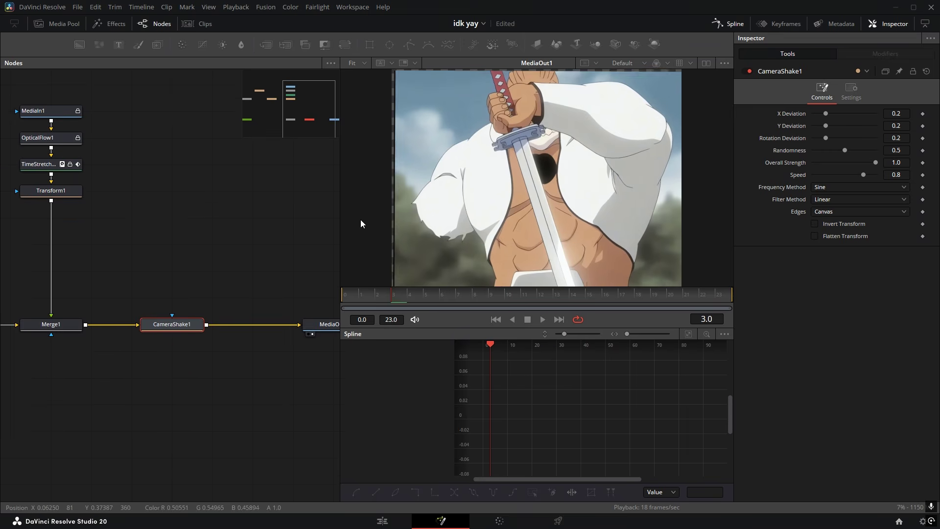
Play back the composition from its start to examine the motion and exposed edges produced by CameraShake1.
key("space")
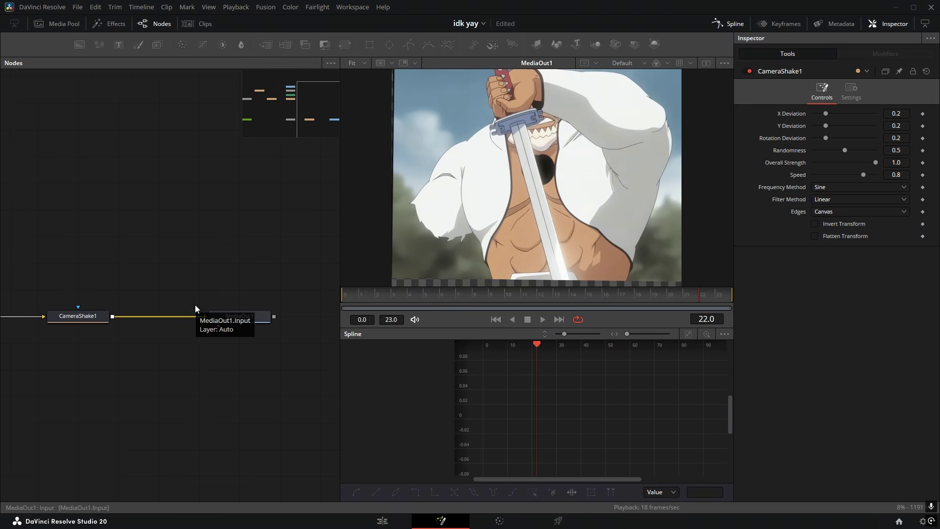
left_click_drag(160, 289, 240, 288)
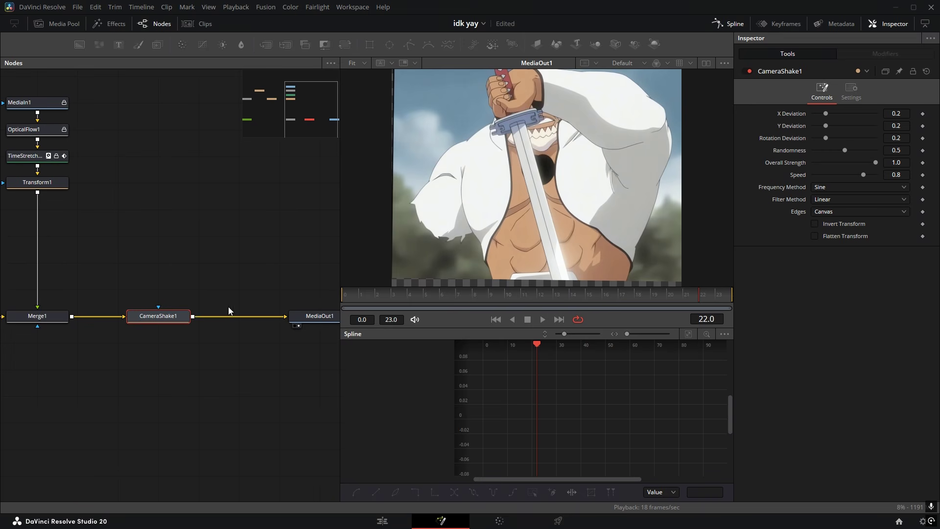
key("Home")
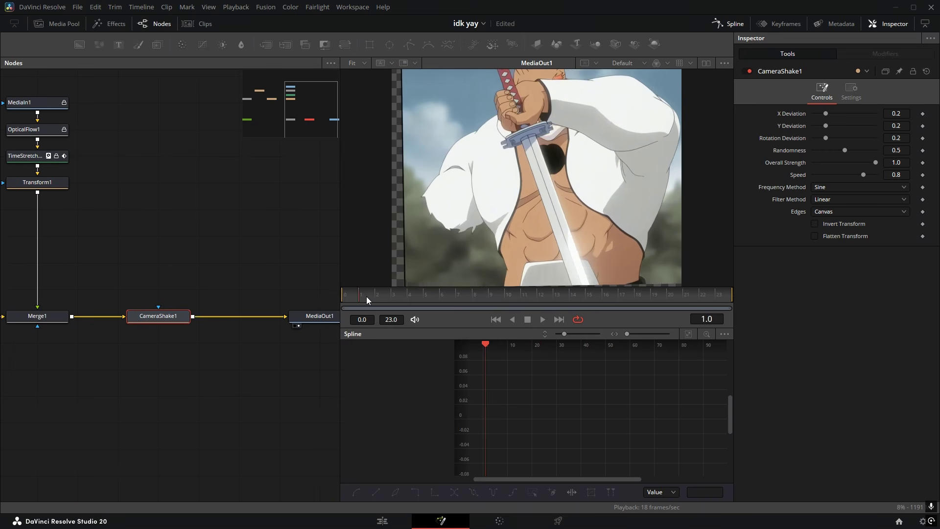
left_click_drag(193, 270, 103, 348)
key("space")
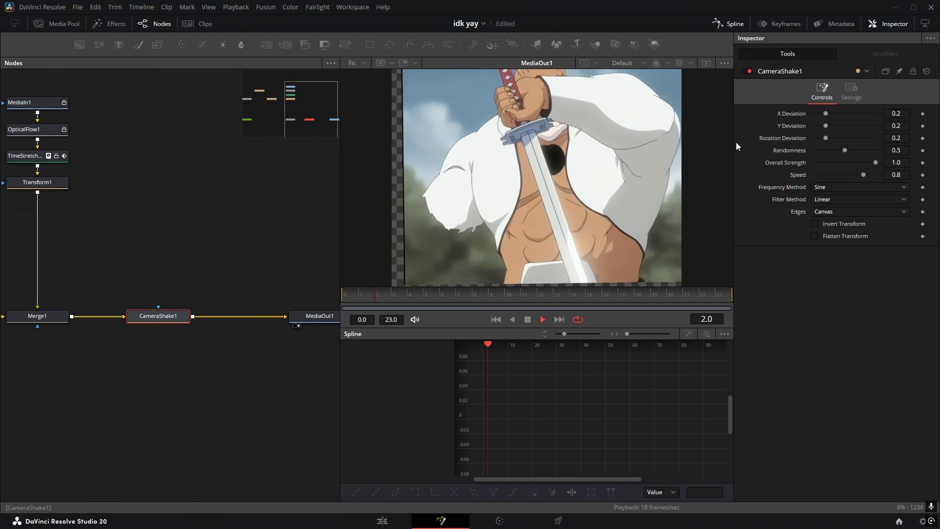
Widen the settings area, try a higher X Deviation and a Y Deviation of 1.0 on CameraShake1, and restore both to 0.2.
left_click_drag(733, 143, 708, 131)
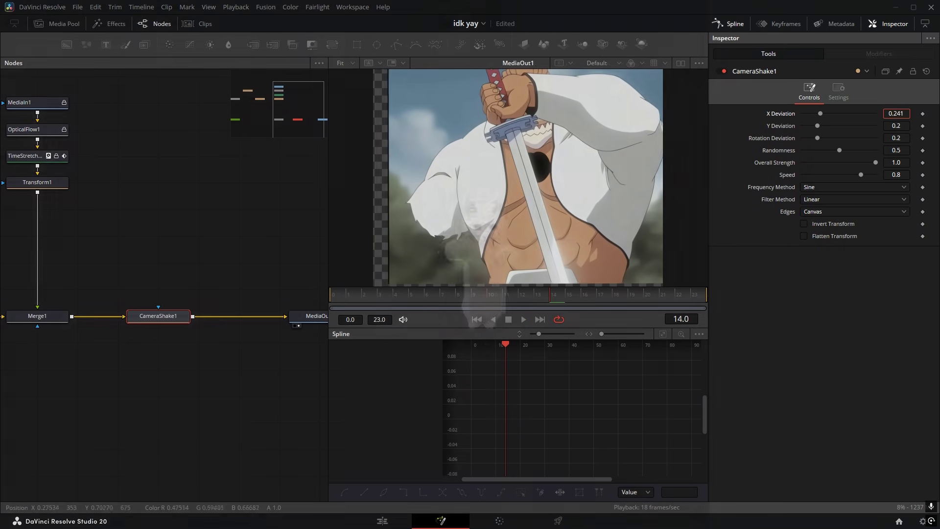
left_click_drag(820, 113, 824, 114)
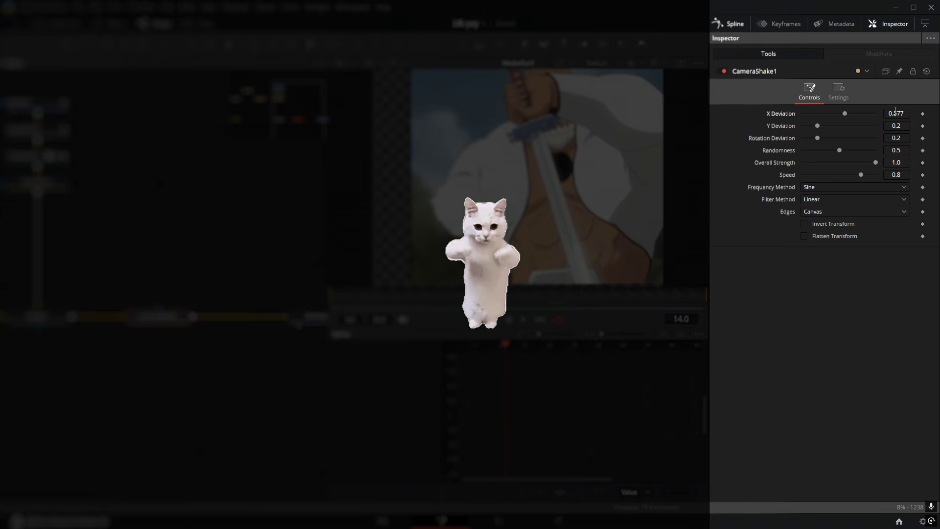
double_click(891, 127)
type("1")
key("Return")
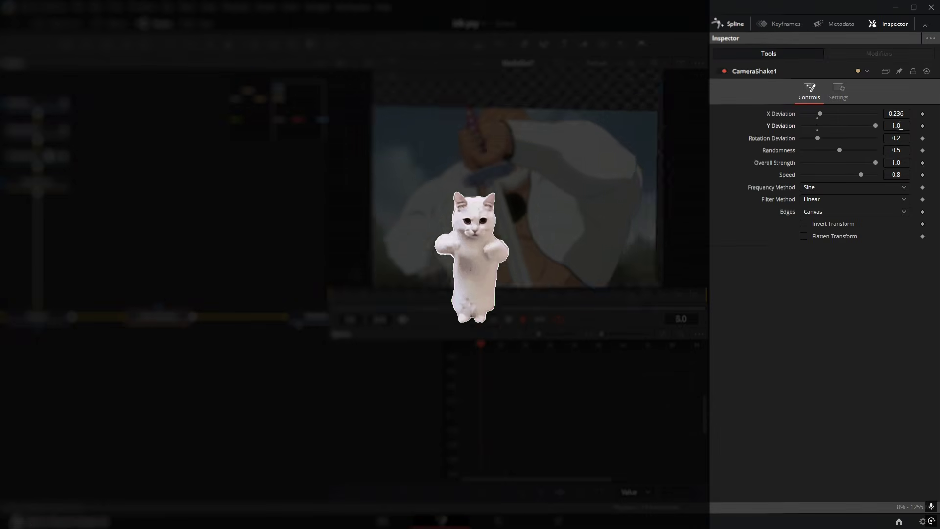
double_click(815, 126)
double_click(816, 116)
Try different Rotation Deviation and Randomness values on CameraShake1, and restore them to 0.2 and 0.5.
left_click_drag(816, 138, 801, 137)
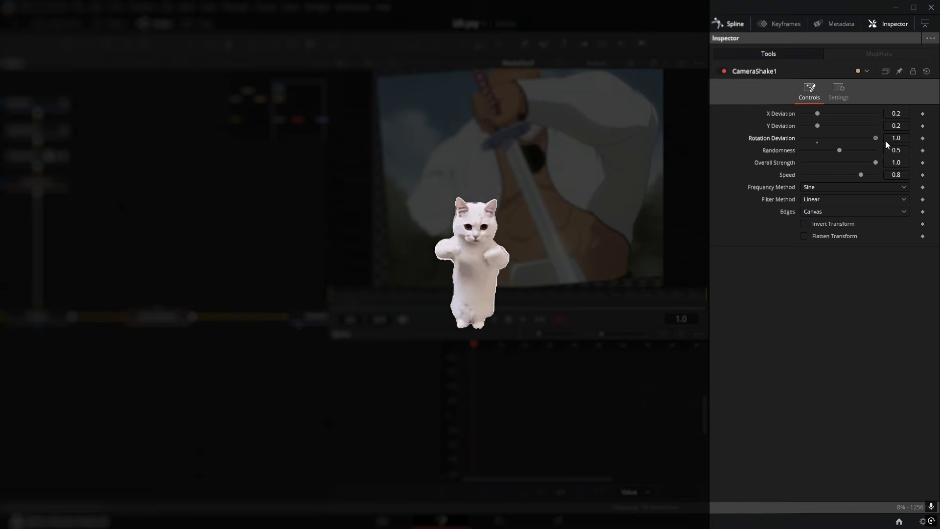
mouse_move(838, 150)
left_mouse_down()
mouse_move(858, 145)
mouse_move(832, 145)
mouse_move(854, 151)
mouse_move(839, 157)
left_mouse_up()
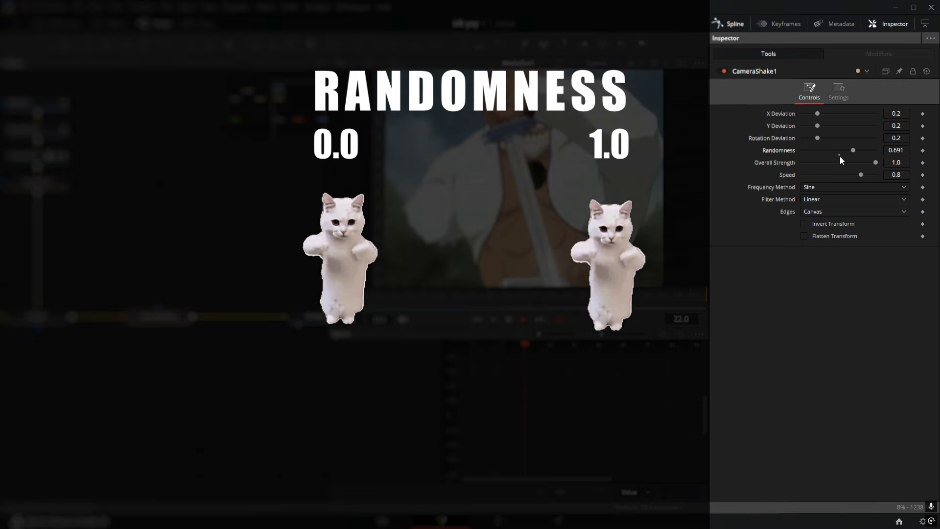
left_click(839, 156)
Animate CameraShake1's Overall Strength with a keyframe at frame 0 and a second keyframe near 0 at frame 12.
left_click_drag(875, 163, 830, 157)
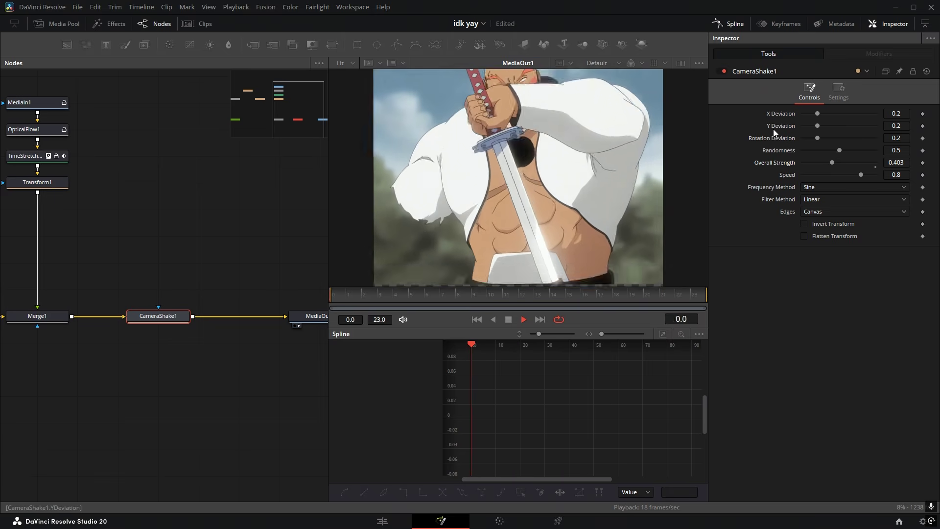
left_click(924, 162)
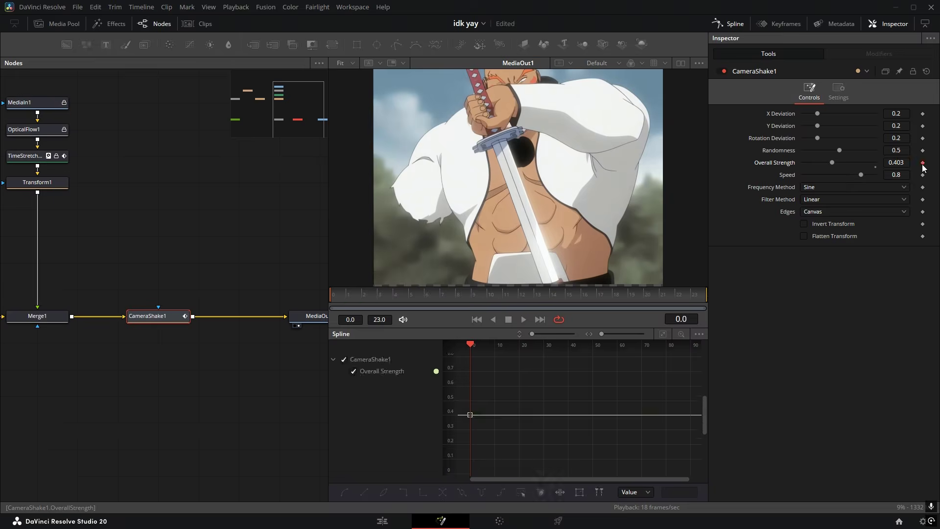
left_click(894, 166)
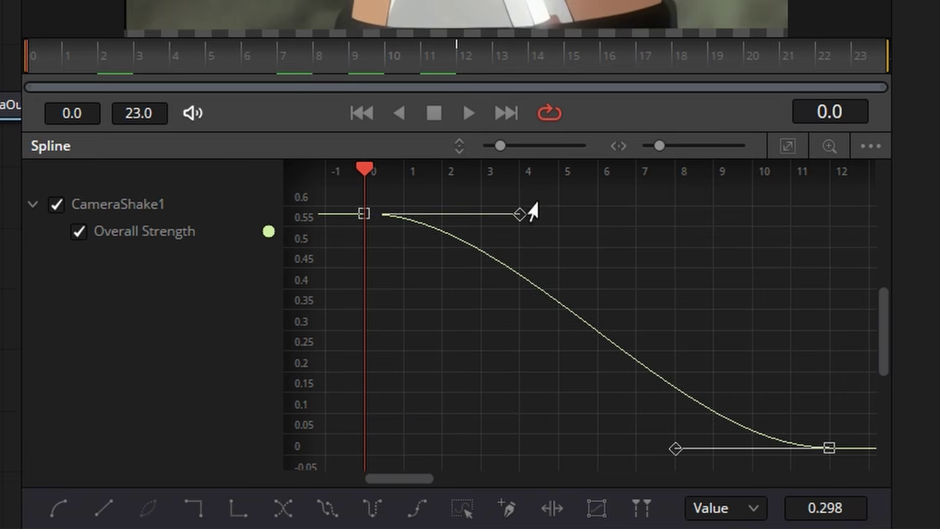
Try several handle positions on the two Overall Strength keyframes to reshape the decay curve, undoing each attempt.
left_click_drag(516, 217, 361, 366)
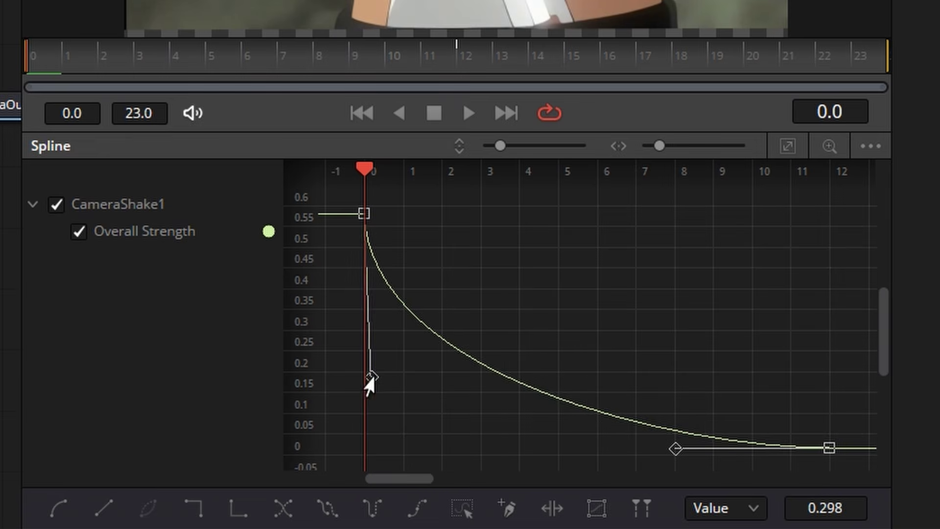
key("ctrl+z")
left_click_drag(676, 449, 365, 446)
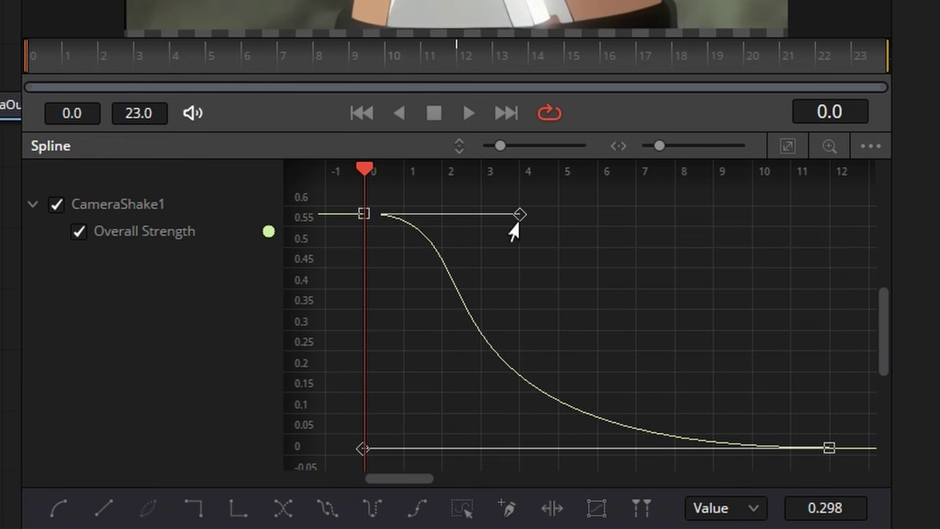
key("ctrl+z")
key("ctrl+z")
left_click_drag(519, 214, 390, 424)
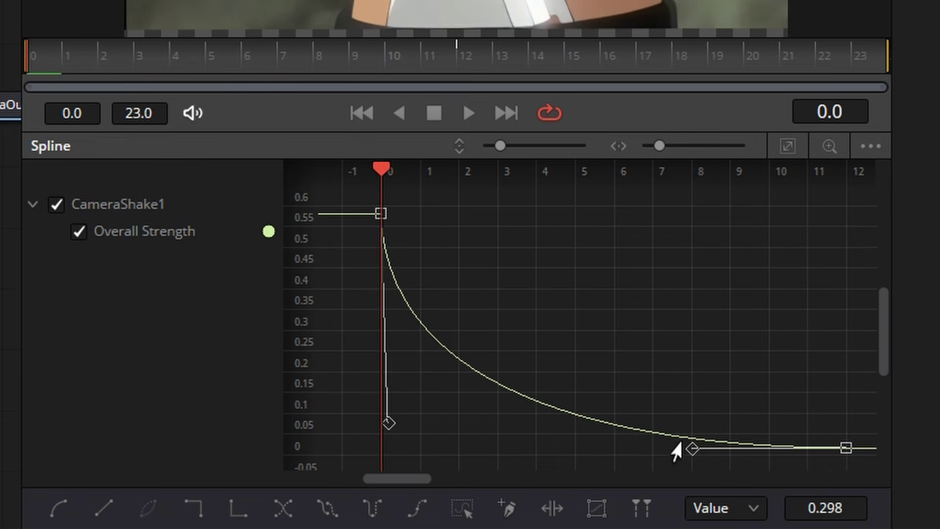
left_click_drag(692, 447, 425, 469)
key("ctrl+z")
left_click_drag(690, 442, 382, 447)
key("ctrl+z")
key("ctrl+z")
Shape the Overall Strength curve to drop steeply after frame 0 and ease out smoothly toward frame 12.
left_click_drag(519, 214, 374, 345)
left_click_drag(647, 438, 487, 445)
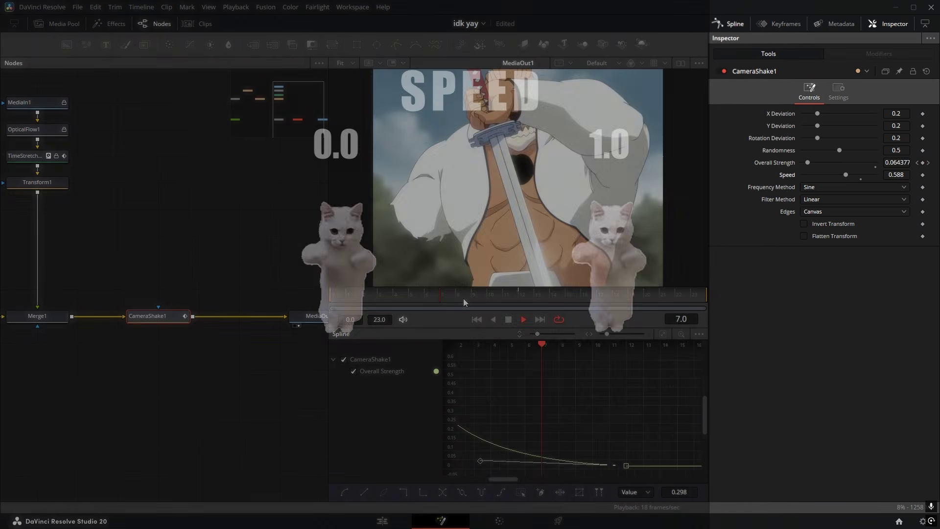
Set CameraShake1's Speed to 0.723 and check the Edges options, keeping Canvas.
left_click_drag(463, 298, 332, 300)
left_click_drag(896, 175, 925, 175)
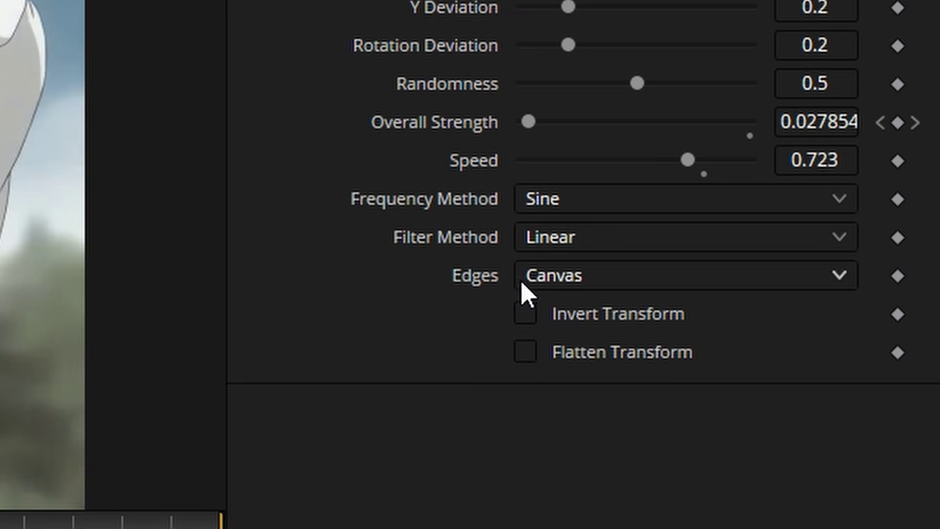
left_click(808, 212)
left_click(587, 283)
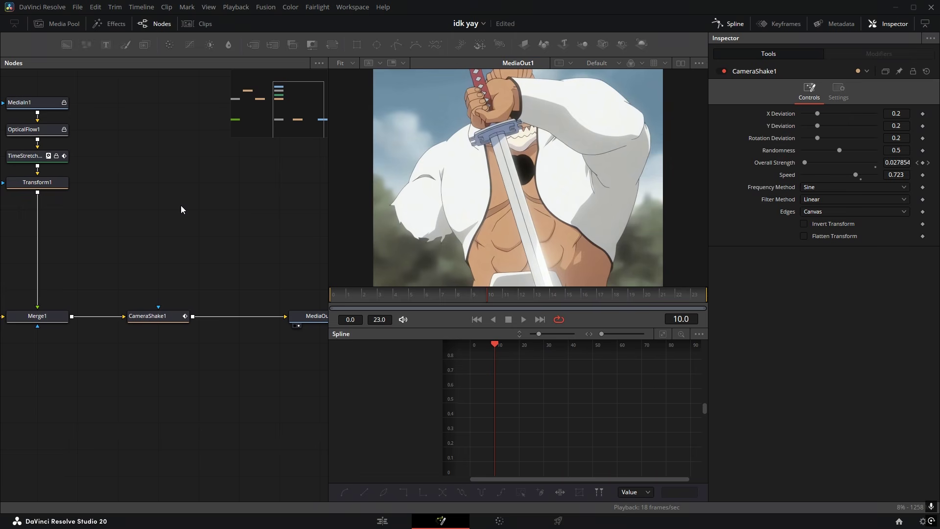
Replace CameraShake1 with the f_shakev31 node between Merge1 and MediaOut1, and place it near Merge1.
key("t")
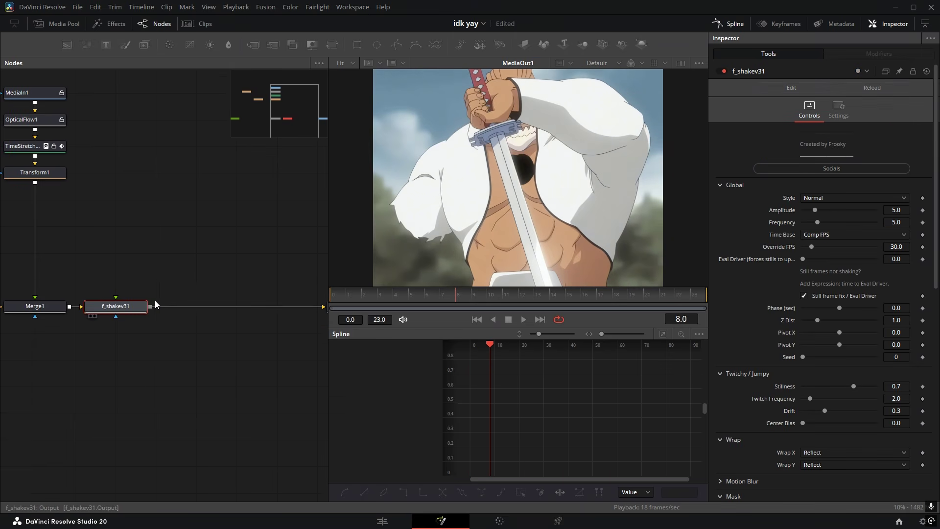
left_click_drag(123, 308, 154, 238)
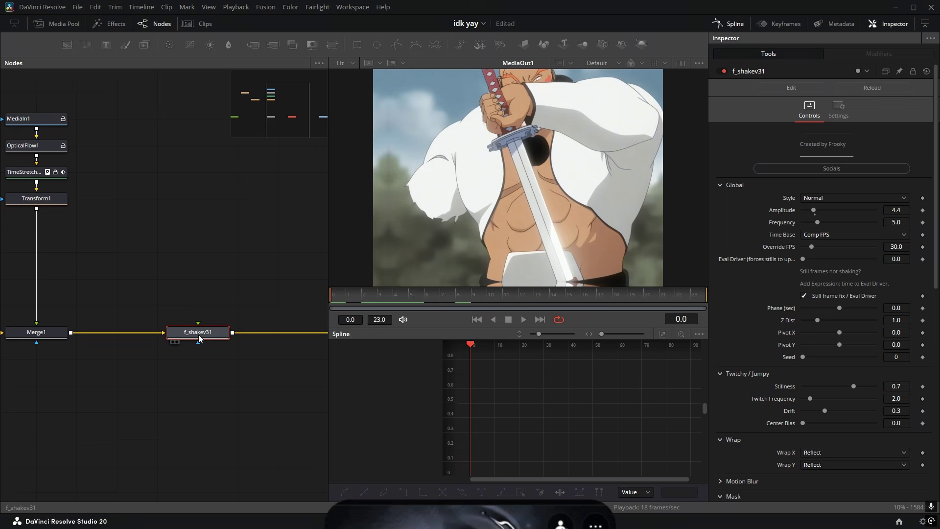
left_click_drag(199, 338, 168, 340)
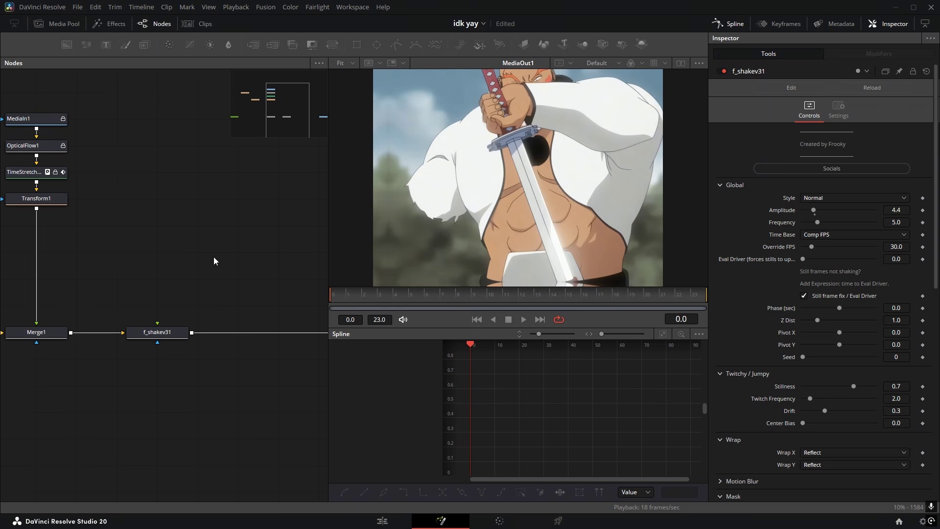
left_click_drag(216, 258, 126, 406)
Set f_shakev31's Frequency to 4.88, try Amplitude 30 to examine the reflected edges, and reduce the Amplitude to 2.6.
left_click_drag(909, 213, 908, 212)
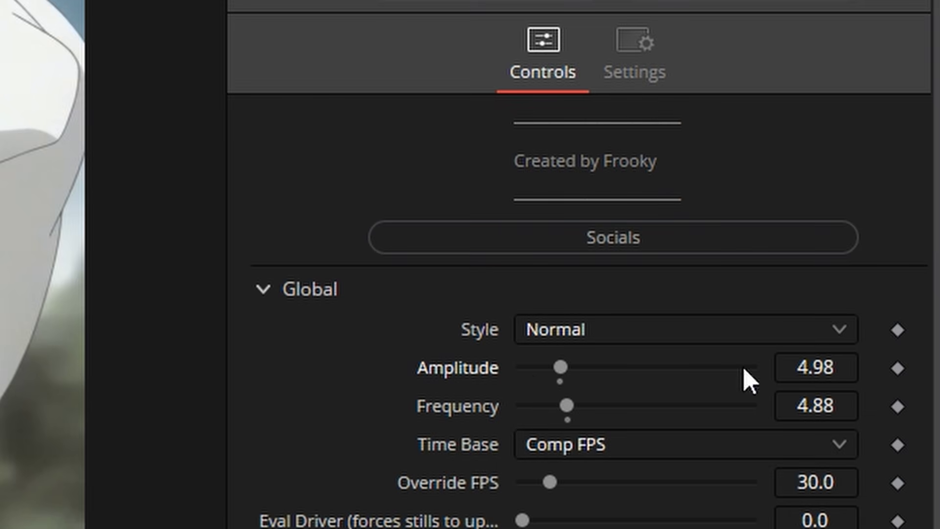
left_click_drag(822, 363, 931, 363)
left_click_drag(510, 109, 313, 460)
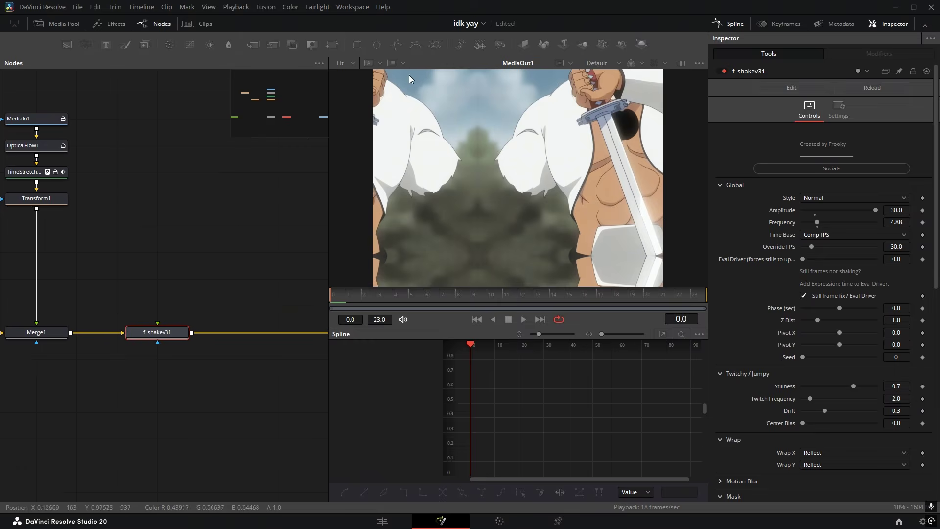
left_click_drag(410, 75, 490, 255)
left_click_drag(394, 88, 443, 250)
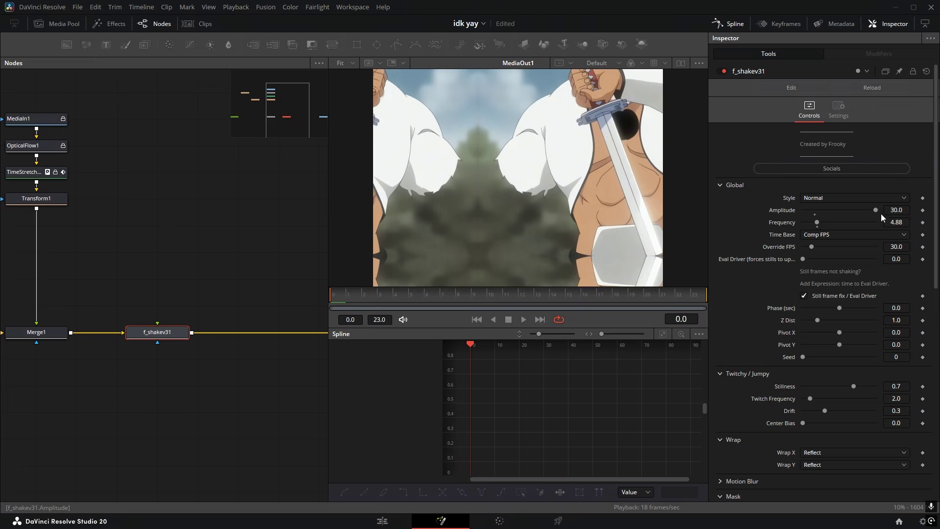
left_click_drag(877, 211, 809, 209)
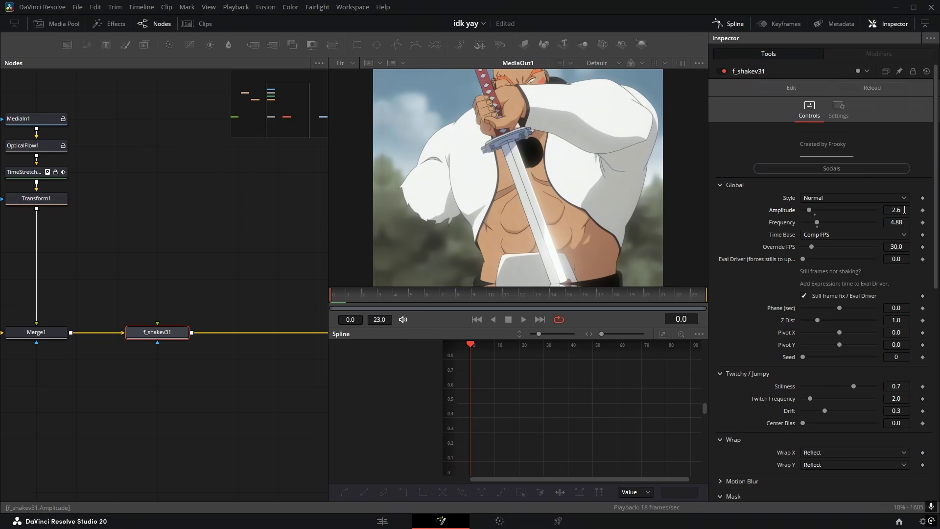
Set f_shakev31's Amplitude to 2.89 and Frequency to 5.18, and play back the shake.
left_click_drag(898, 212, 895, 212)
left_click_drag(816, 368, 872, 367)
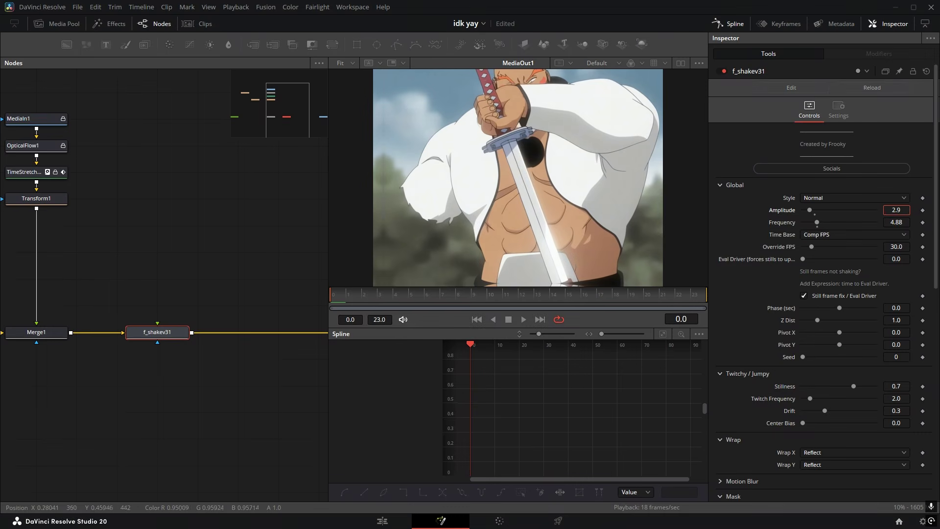
left_click_drag(899, 223, 895, 224)
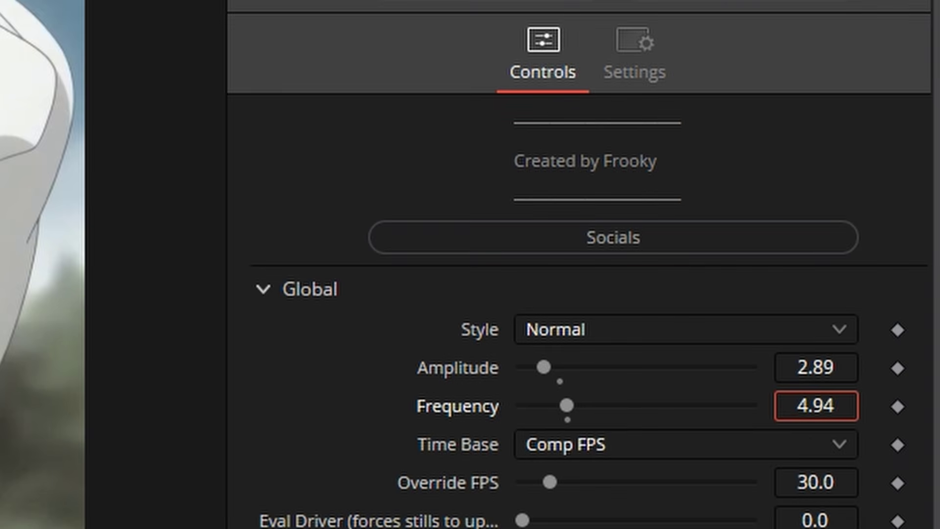
left_click_drag(815, 406, 832, 405)
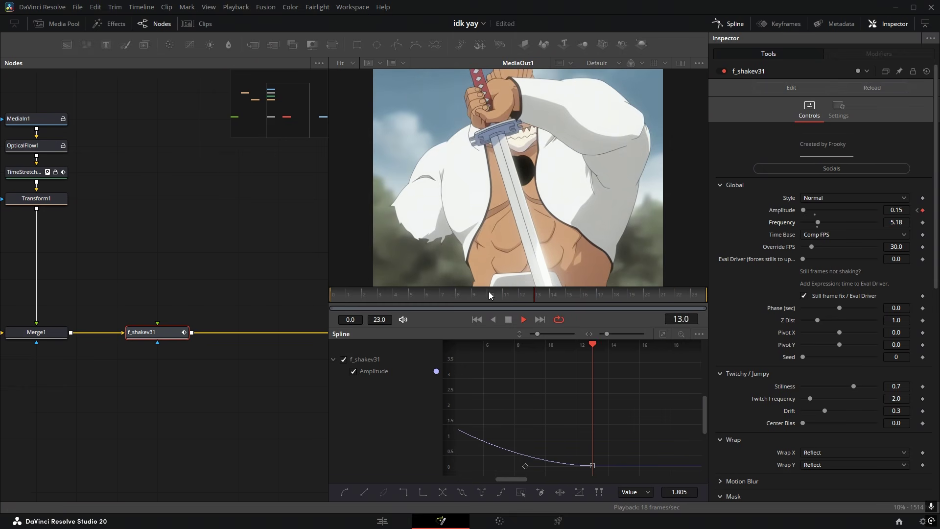
key("space")
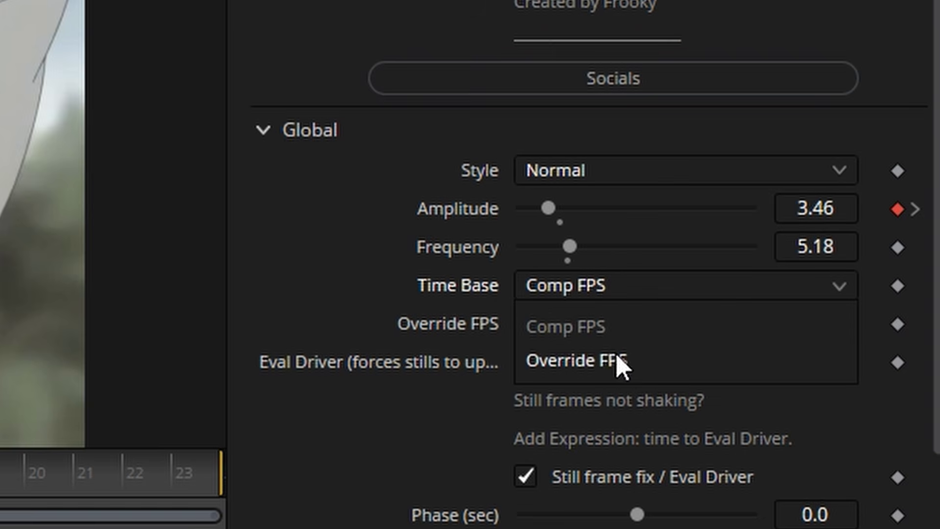
Switch f_shakev31's Time Base to Override FPS and preview Override FPS values of 18, 9, 7.2 and 4.3.
left_click(629, 323)
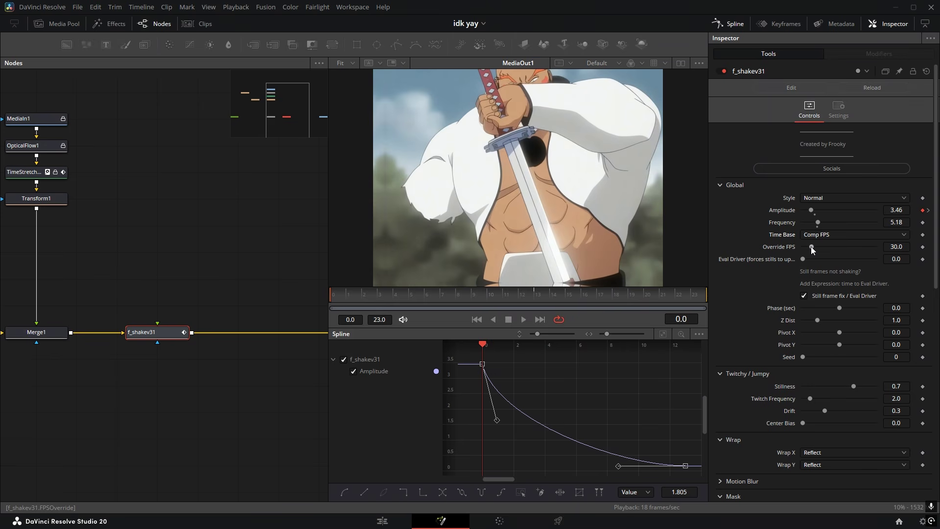
left_click(841, 233)
left_click(904, 245)
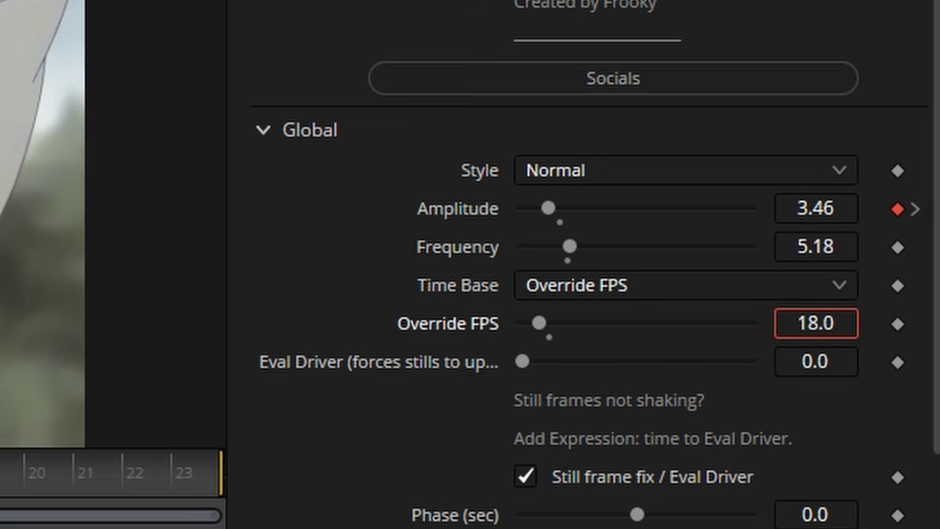
left_click_drag(841, 318, 837, 318)
key("space")
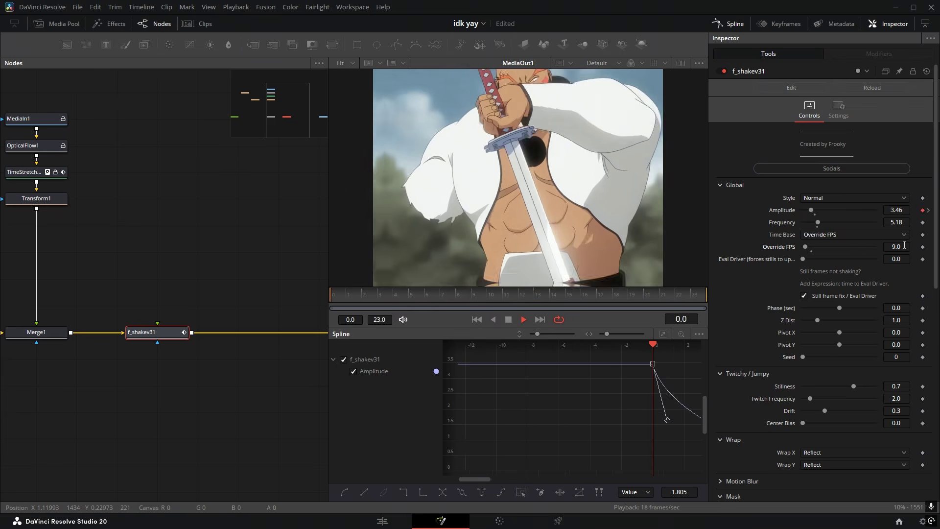
left_click_drag(897, 247, 895, 247)
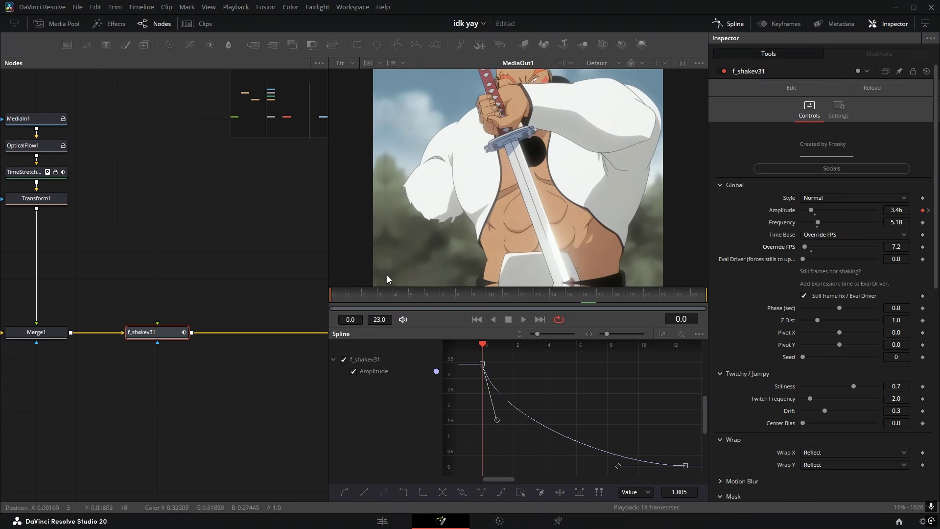
left_click_drag(897, 247, 890, 247)
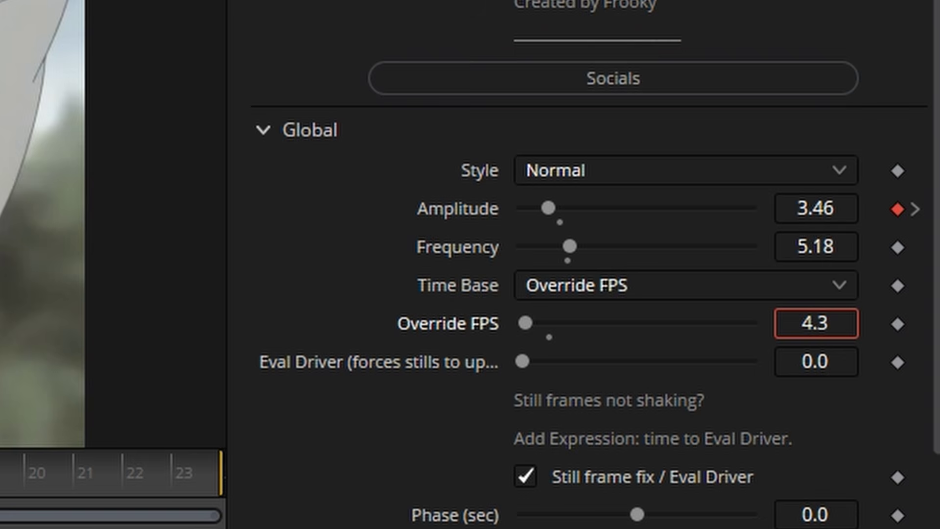
left_click_drag(816, 323, 809, 323)
key("space")
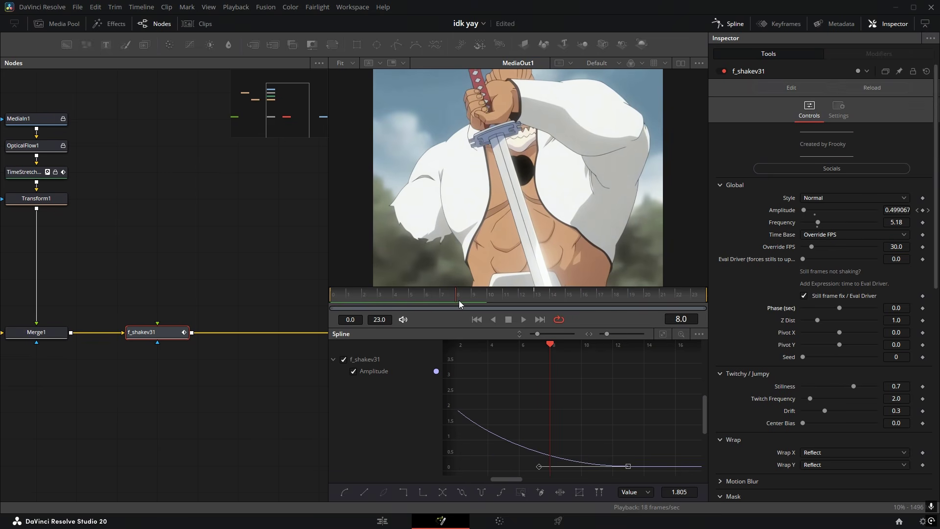
Go back to frame 0, set f_shakev31's Phase to 0.12 seconds and check the result in the viewer.
left_click_drag(425, 295, 335, 297)
left_click_drag(165, 344, 704, 472)
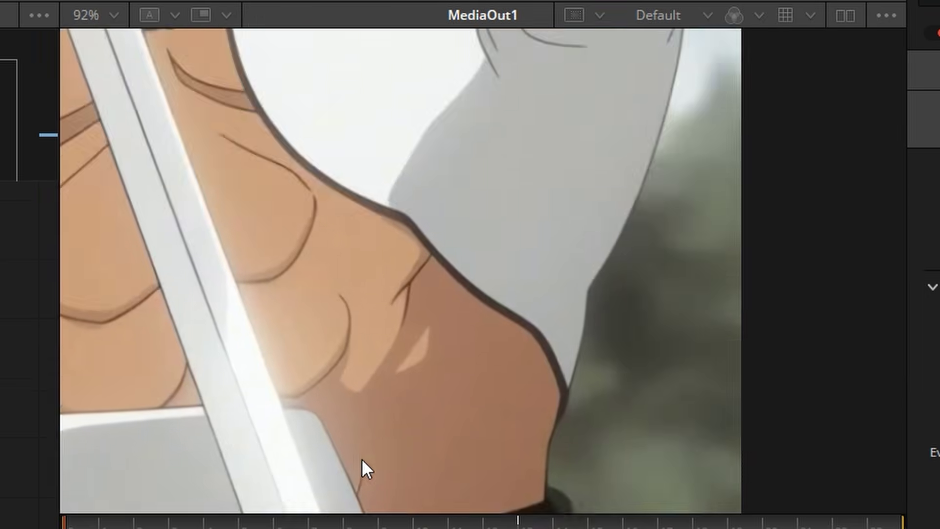
scroll(507, 431, "down", 2)
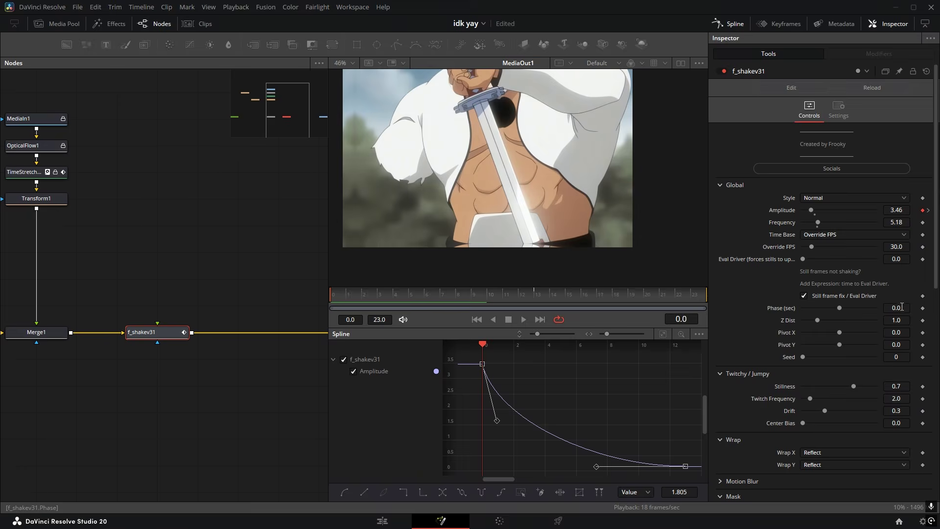
left_click_drag(901, 307, 910, 308)
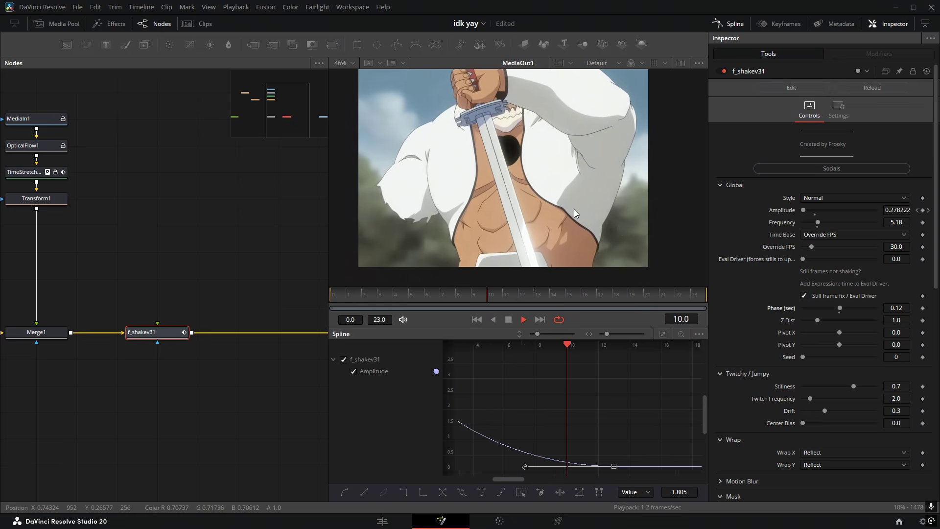
scroll(573, 209, "down", 2)
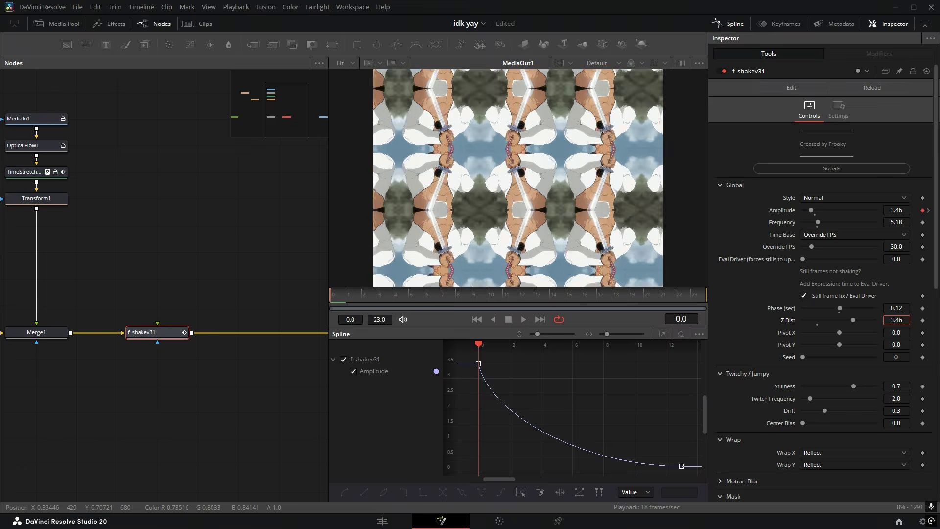
Try f_shakev31's Z Dist at 3.46 and 2.484 with Pivot X at -0.5 and Pivot Y at 0.5, and reset the pivots.
left_click_drag(896, 320, 914, 320)
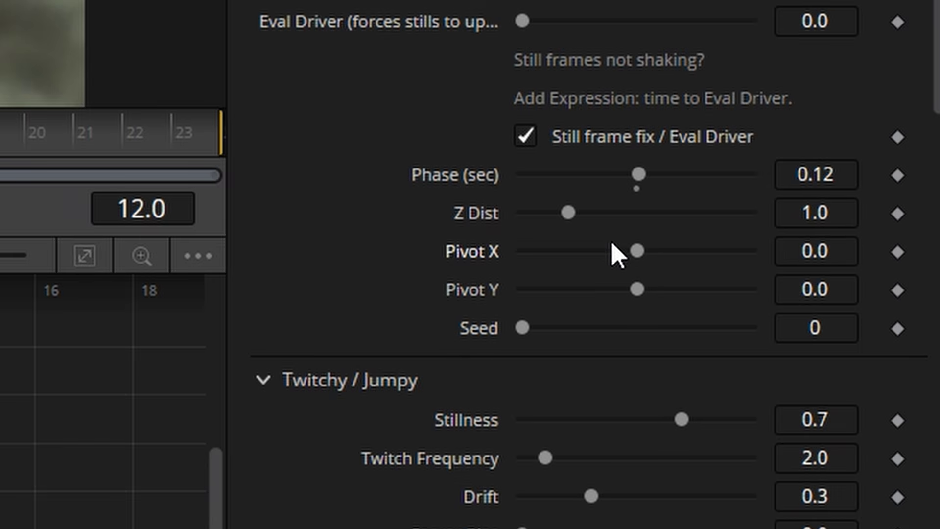
left_click_drag(817, 321, 830, 323)
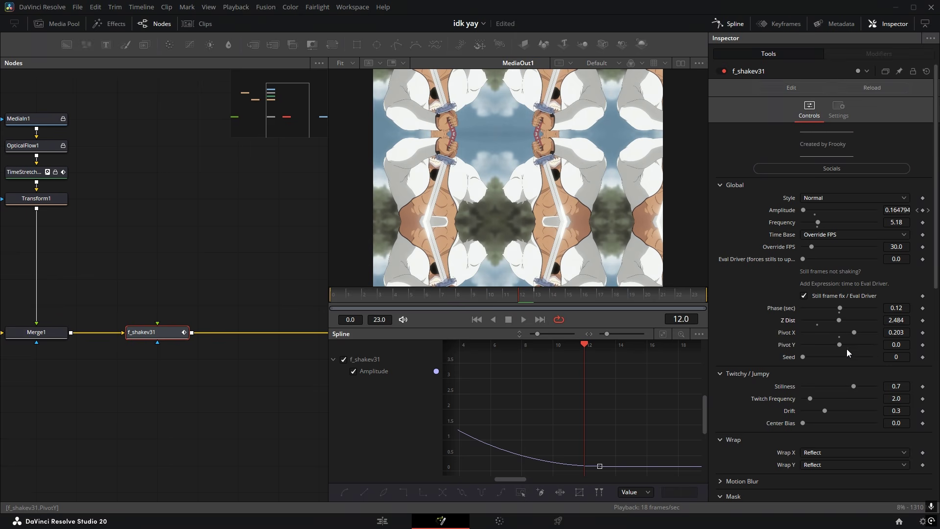
left_click_drag(839, 345, 622, 351)
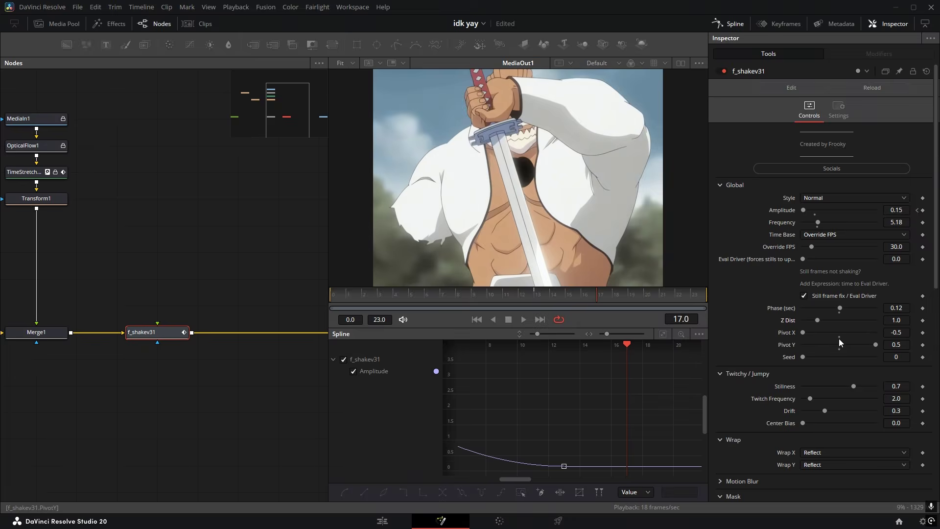
left_click(838, 338)
left_click(839, 348)
left_click(400, 309)
Preview the shake with Seed 18, and change the Seed to 6 for another playback.
double_click(896, 357)
type("18")
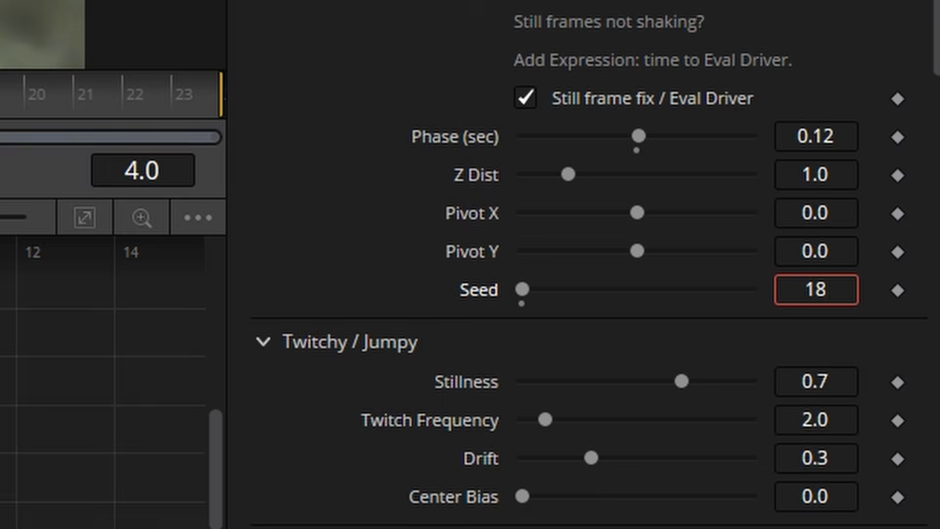
key("Return")
right_click(899, 358)
left_click(759, 359)
key("space")
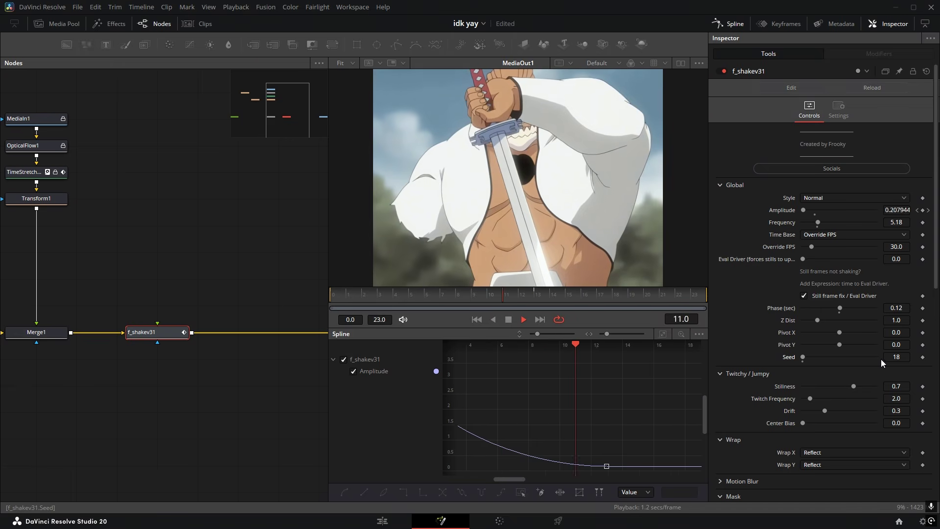
key("space")
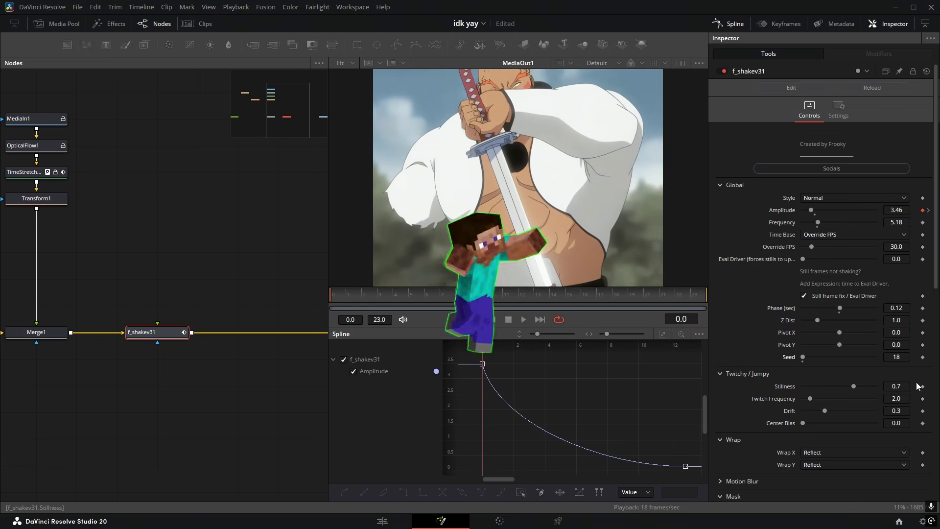
double_click(896, 357)
type("6")
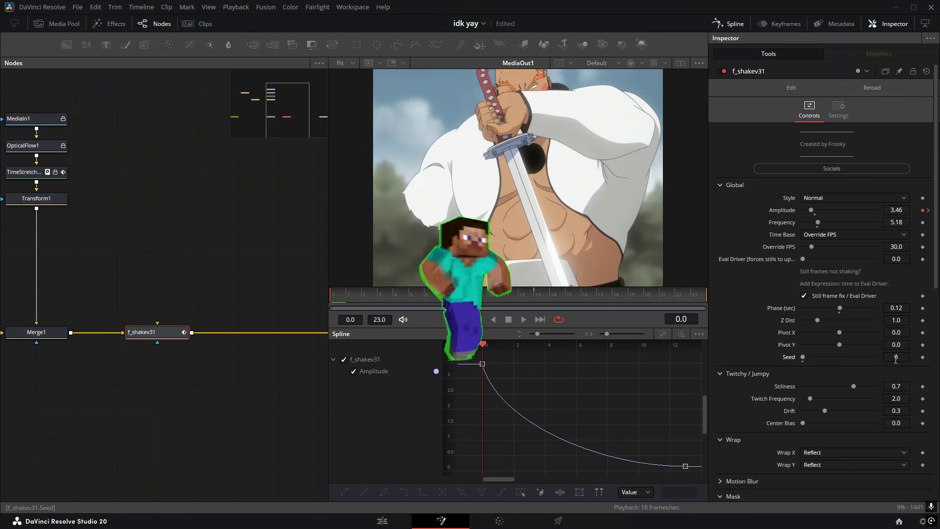
key("space")
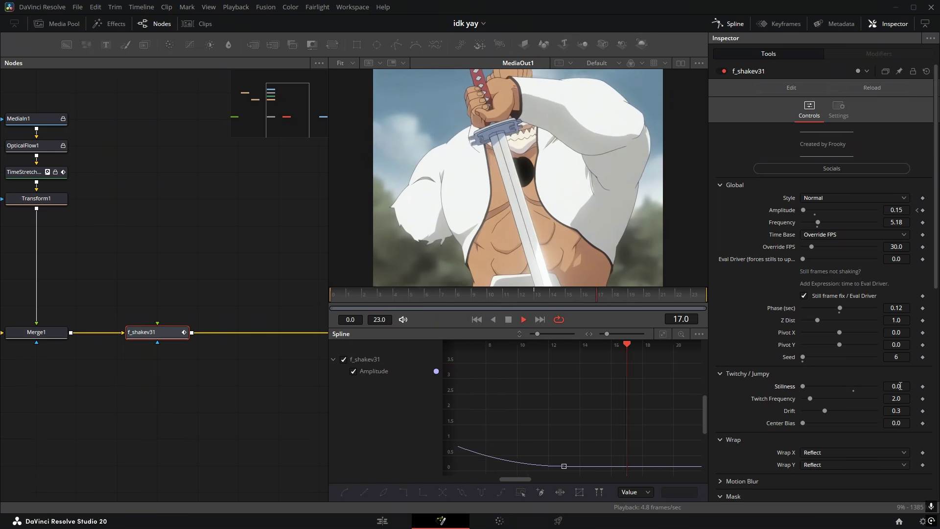
Switch f_shakev31's Style to Twitchy, preview different Stillness values and set Twitch Frequency to 14.09.
left_click(813, 198)
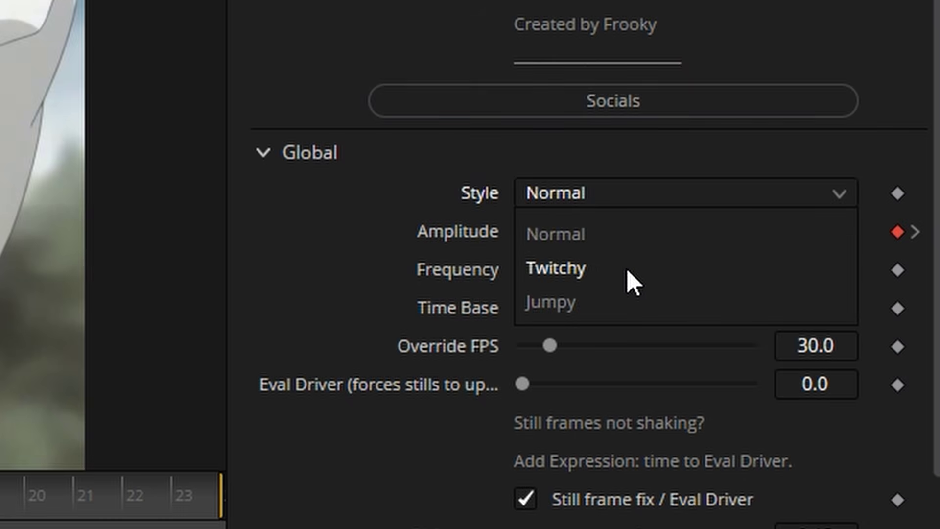
left_click(629, 271)
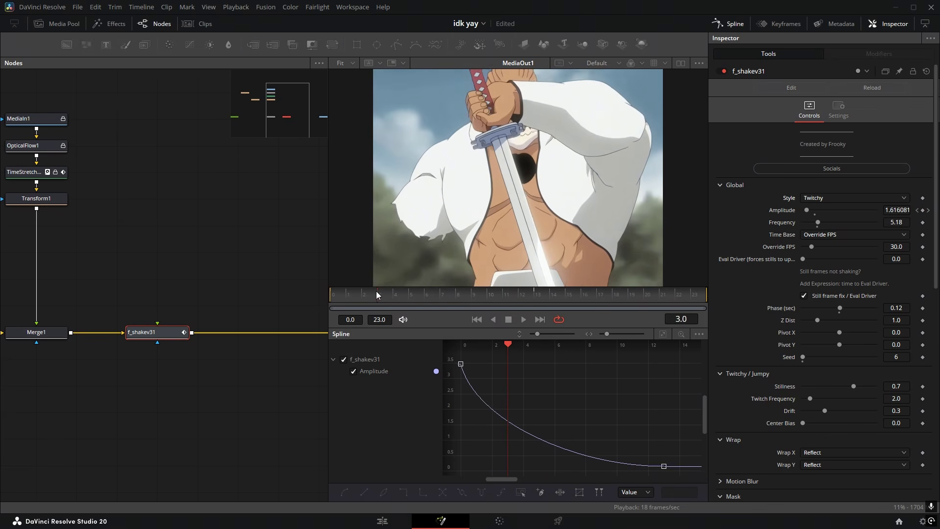
left_click_drag(864, 388, 617, 277)
key("space")
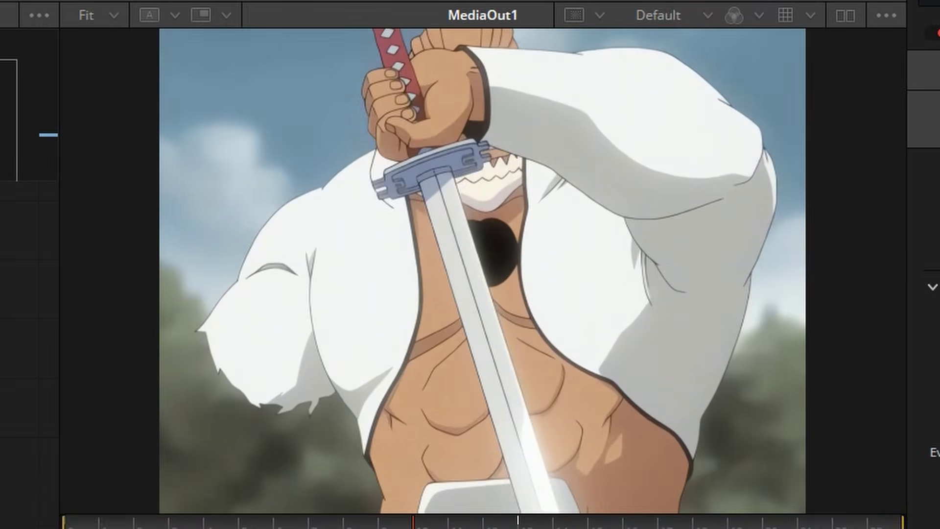
left_click_drag(803, 386, 938, 375)
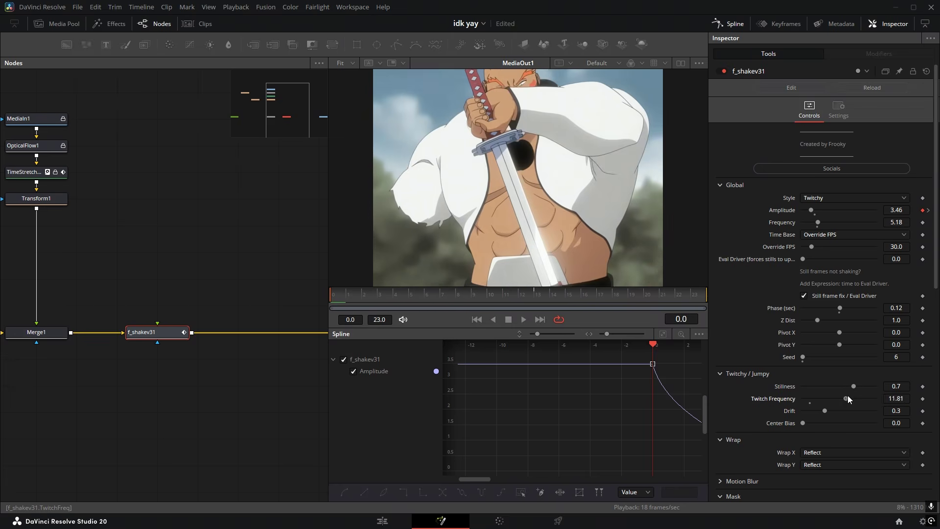
left_click_drag(848, 397, 856, 397)
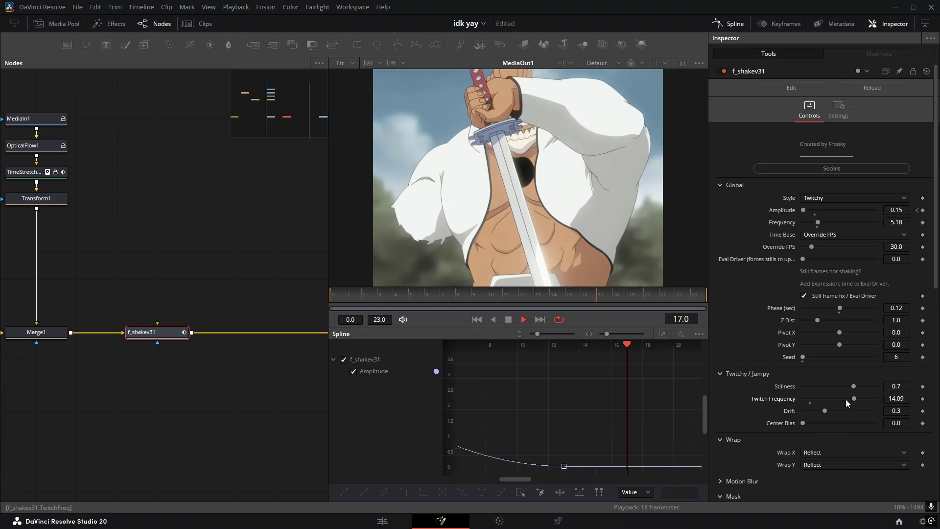
Set f_shakev31's Style back to Normal and play back the clip.
left_click(815, 200)
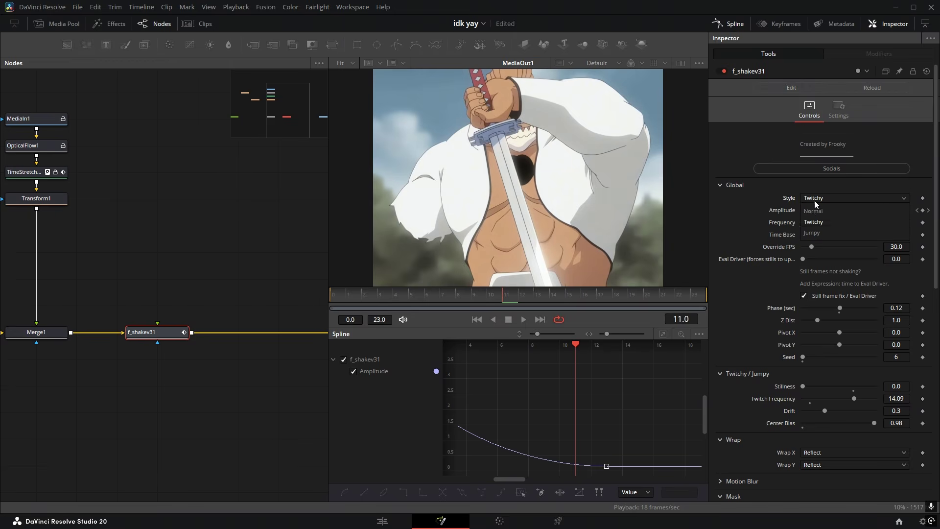
left_click(833, 210)
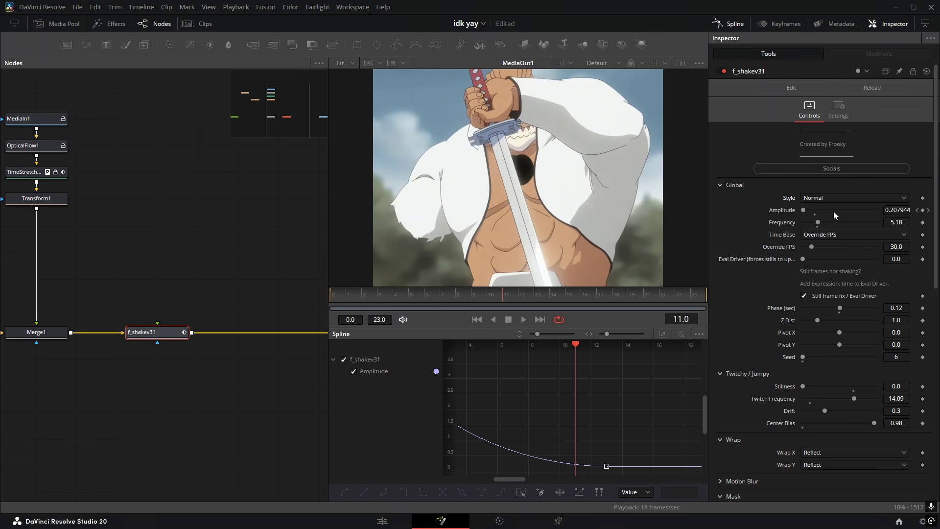
key("space")
Enable Motion Blur on f_shakev31 with a length of 4.97 frames and 13 samples, and fit the image in the viewer.
scroll(771, 279, "down", 5)
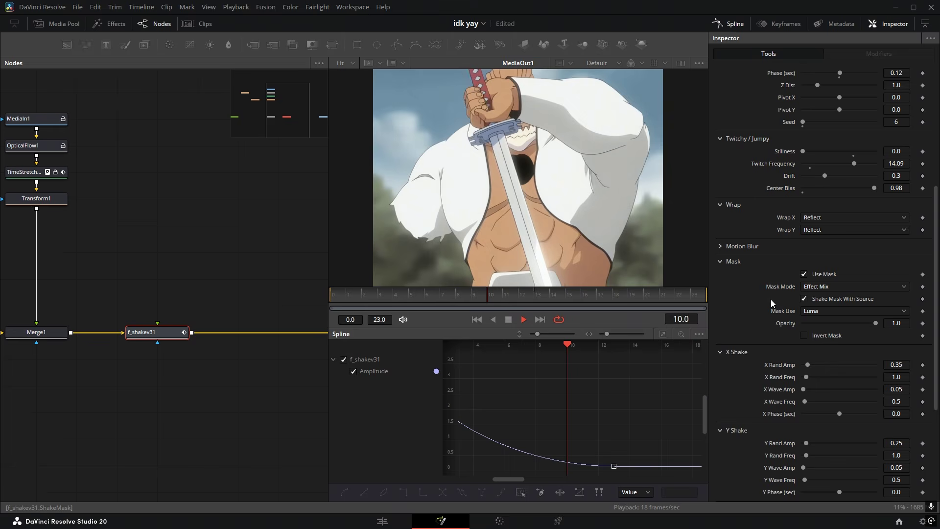
left_click(737, 247)
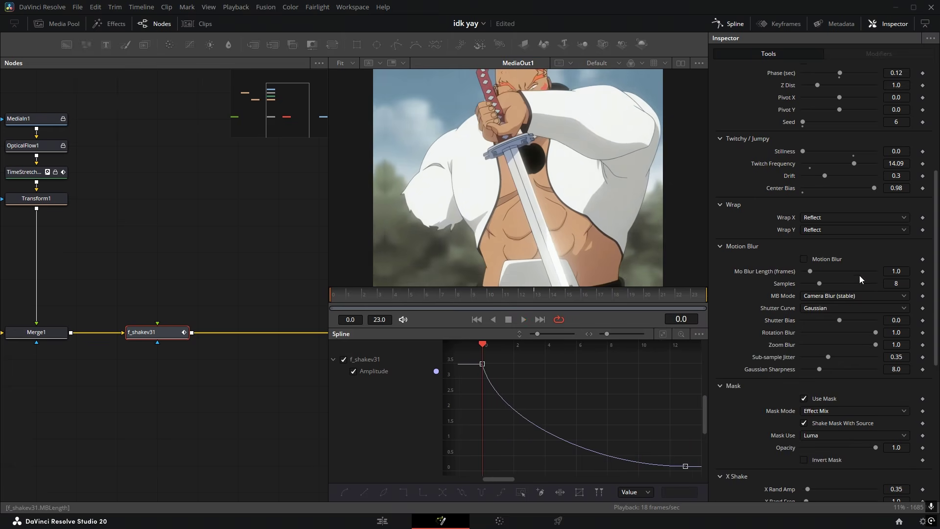
left_click(829, 259)
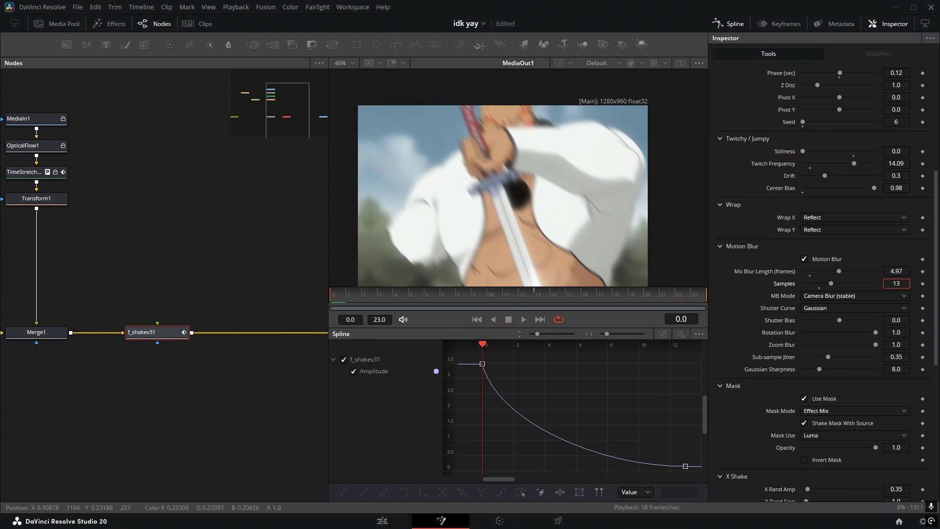
key("ctrl+f")
Try out f_shakev31's X, Y, Z and Tilt Rand Amp controls, undoing the Y Rand Amp change.
scroll(740, 177, "down", 6)
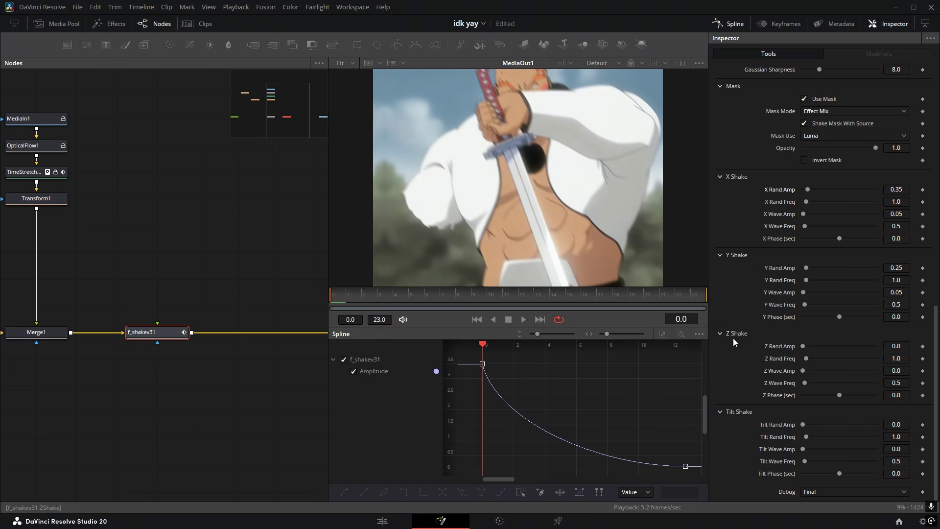
mouse_move(807, 189)
left_mouse_down()
mouse_move(865, 189)
mouse_move(810, 189)
left_mouse_up()
left_click_drag(806, 268, 825, 268)
key("ctrl+z")
left_click_drag(892, 346, 888, 346)
left_click_drag(892, 424, 923, 424)
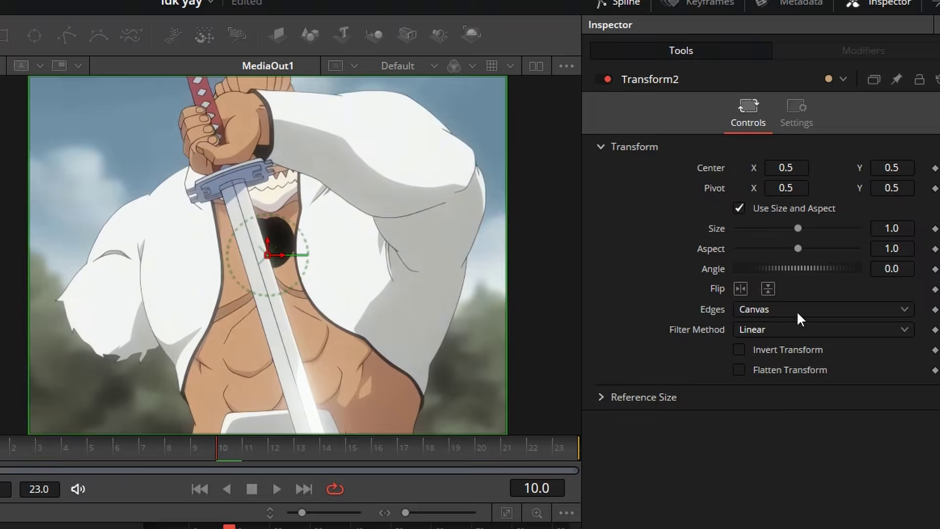
Try changing Transform2's Size and Angle, undoing each change.
mouse_move(903, 229)
left_mouse_down()
mouse_move(925, 229)
mouse_move(899, 229)
left_mouse_up()
key("ctrl+z")
left_click_drag(891, 268, 898, 228)
key("ctrl+z")
Set Transform2's Aspect to 1.078 and its Pivot X to 0.169.
left_click(812, 208)
left_click_drag(786, 168, 784, 188)
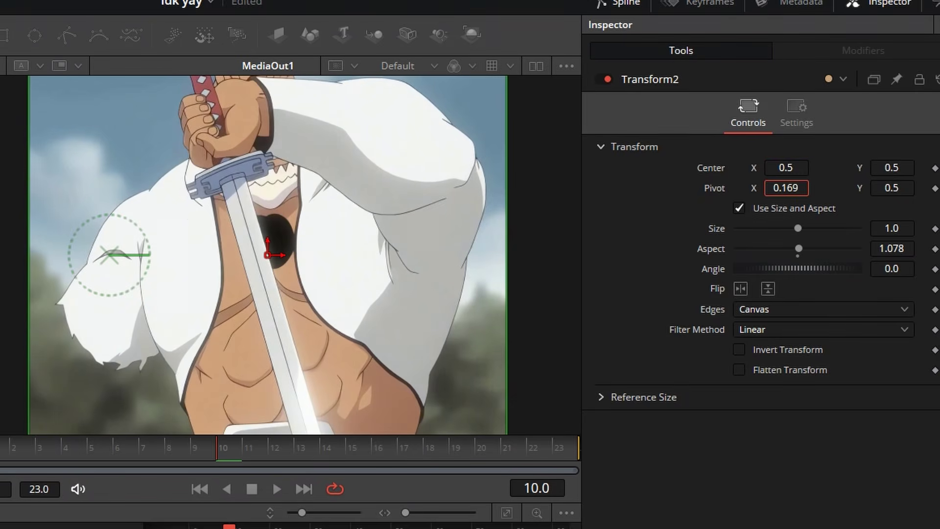
Try changing Transform2's Size and Angle, undoing the changes, and try its Mirror edges option.
mouse_move(901, 229)
left_mouse_down()
mouse_move(923, 229)
mouse_move(893, 229)
left_mouse_up()
left_click_drag(892, 269, 900, 269)
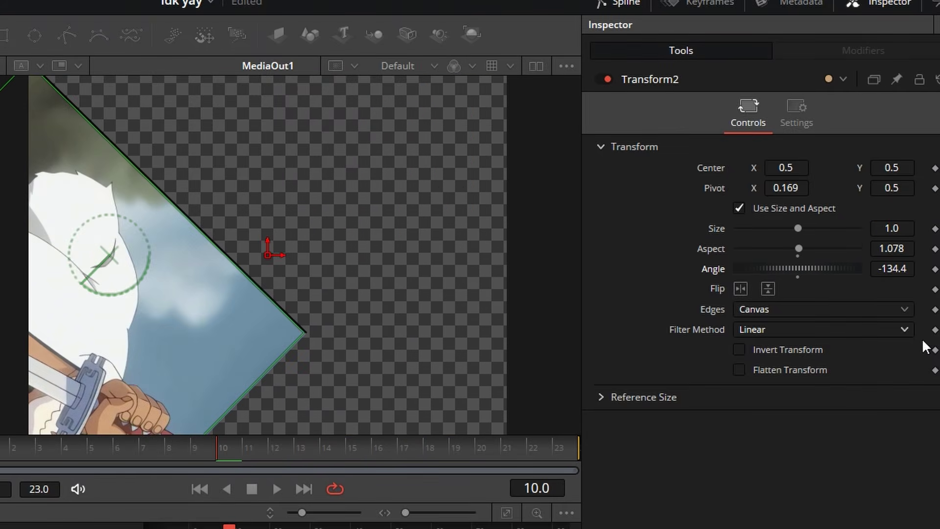
left_click_drag(902, 268, 879, 269)
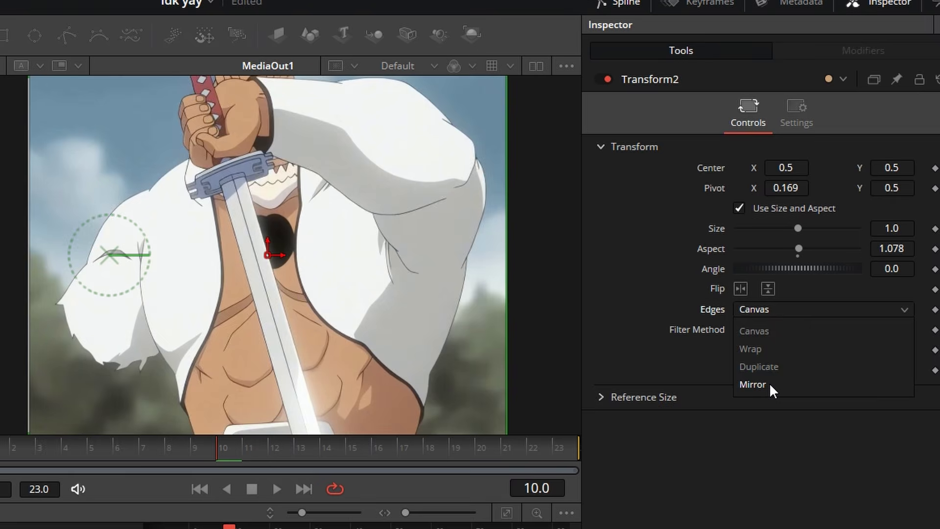
left_click(769, 383)
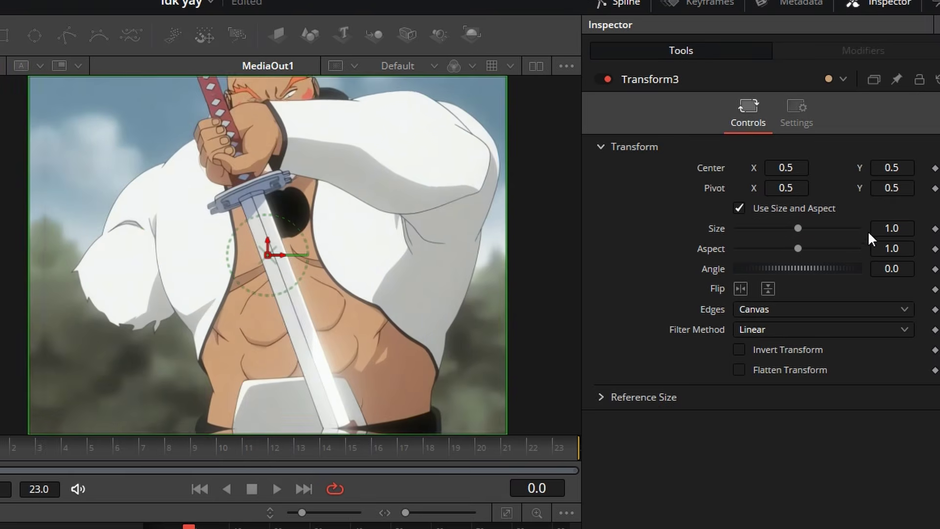
Set Transform3's Size to 1.051 to overscan the frame, and fit the image in the viewer.
left_click_drag(868, 233, 875, 233)
scroll(427, 272, "down", 3)
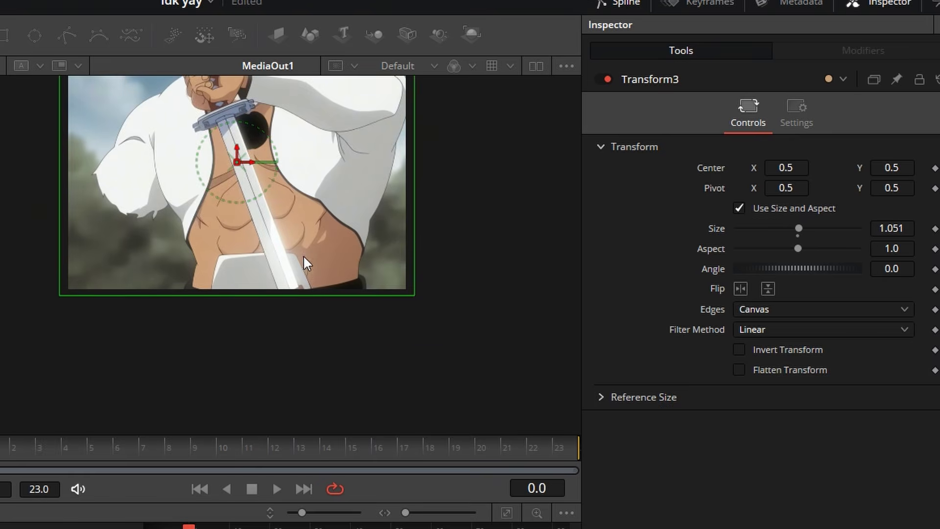
scroll(304, 250, "up", 4)
key("ctrl+z")
key("ctrl+shift+z")
scroll(264, 218, "down", 4)
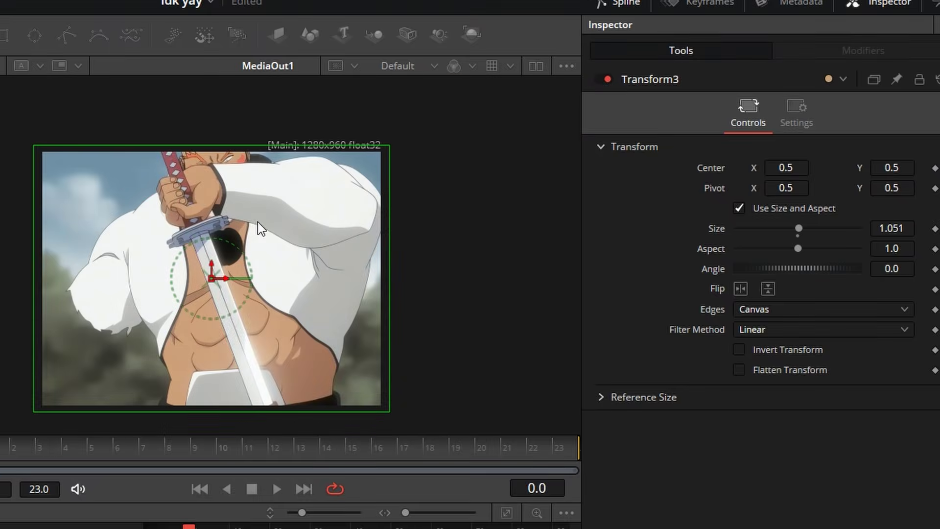
right_click(280, 224)
mouse_move(318, 174)
left_click(511, 236)
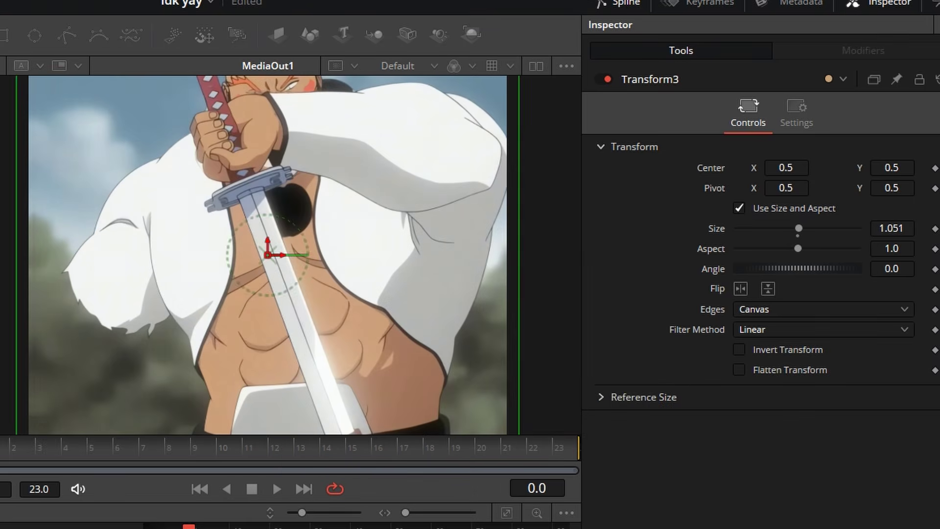
Add a second Transform after Transform3, animate its Size to grow across the clip, and play it back.
left_click(250, 528)
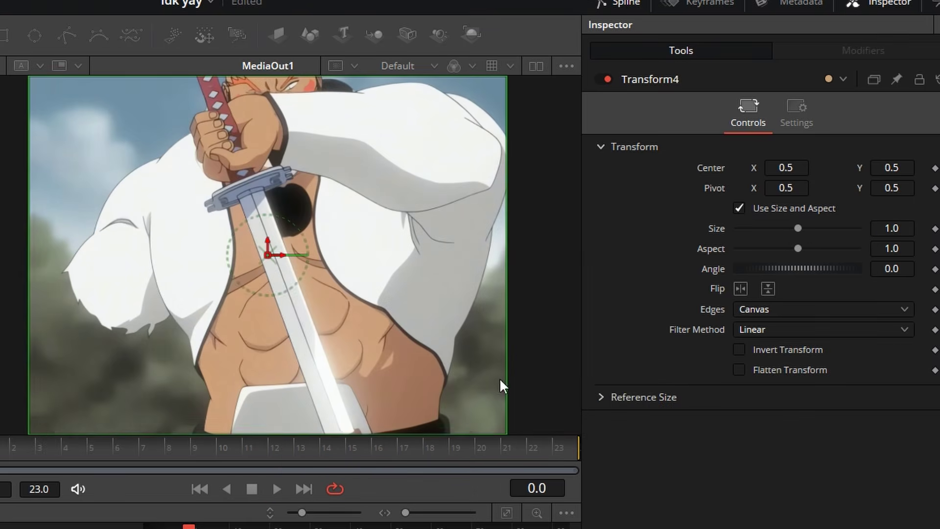
key("space")
key("space")
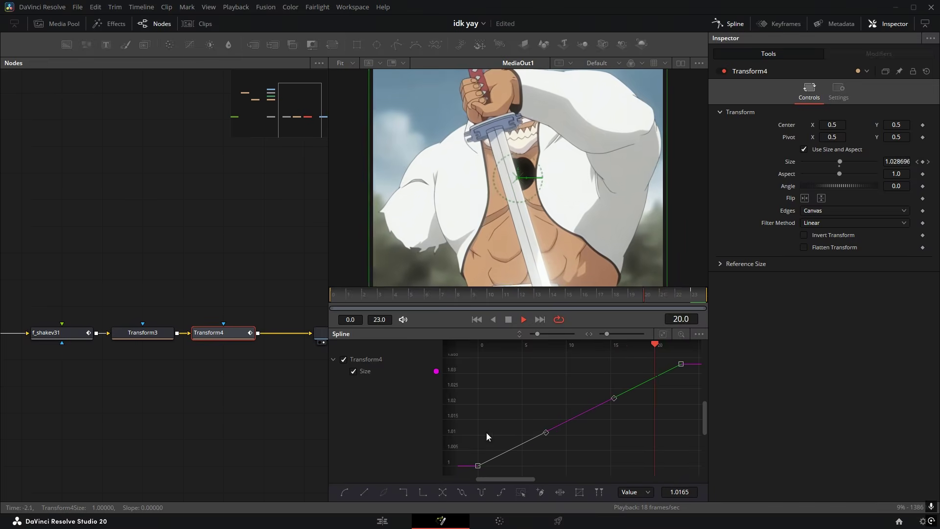
left_click(213, 207)
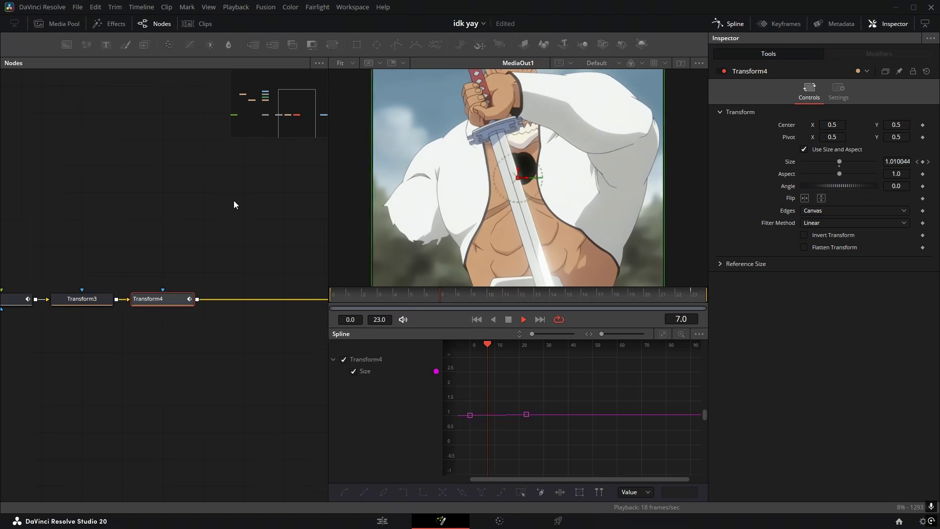
left_click(213, 228)
left_click(166, 296)
left_click(189, 242)
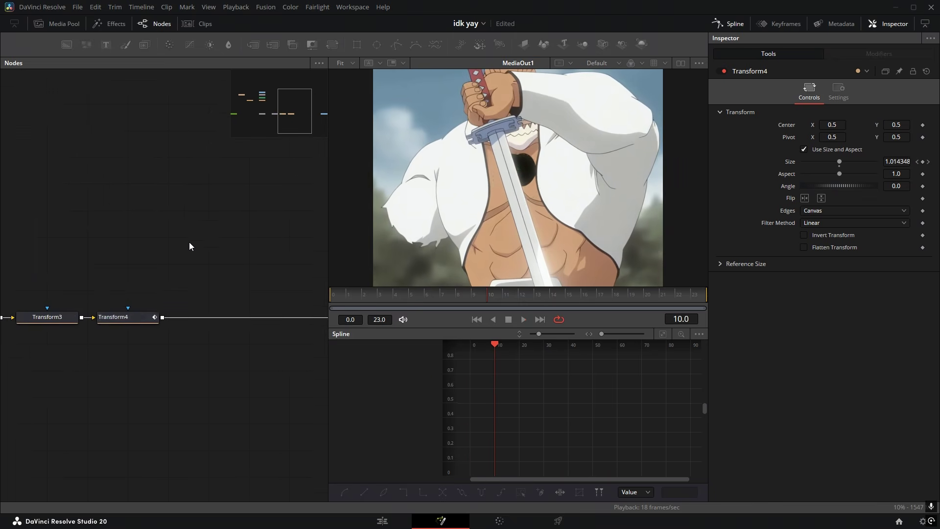
Delete the Transform4 and Transform2 nodes.
left_click(135, 316)
left_click_drag(173, 259, 91, 350)
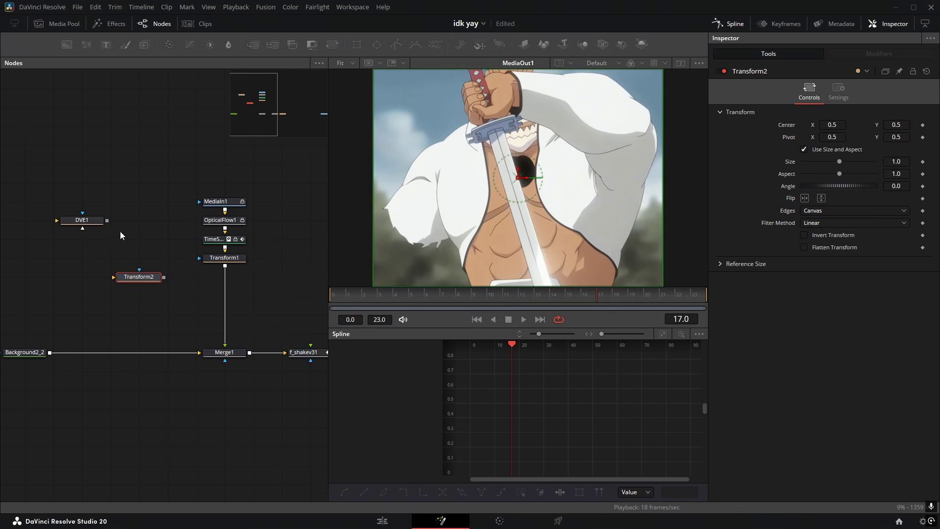
key("Delete")
Insert the DVE1 node between f_shakev31 and Transform3, and move Transform3 along to make room.
left_click_drag(98, 222, 291, 323)
left_click_drag(280, 316, 78, 286)
scroll(96, 297, "up", 2)
left_click_drag(78, 285, 334, 293)
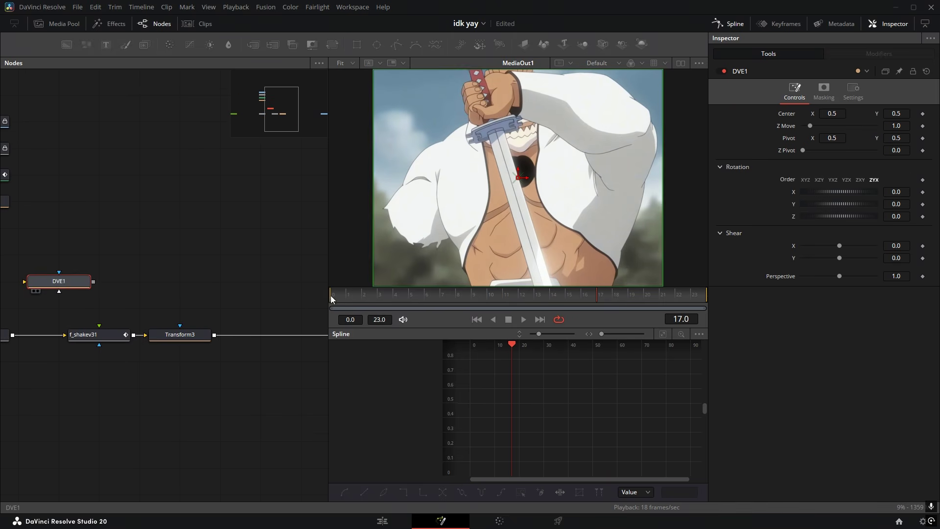
left_click_drag(245, 321, 141, 332)
left_click_drag(185, 332, 226, 335)
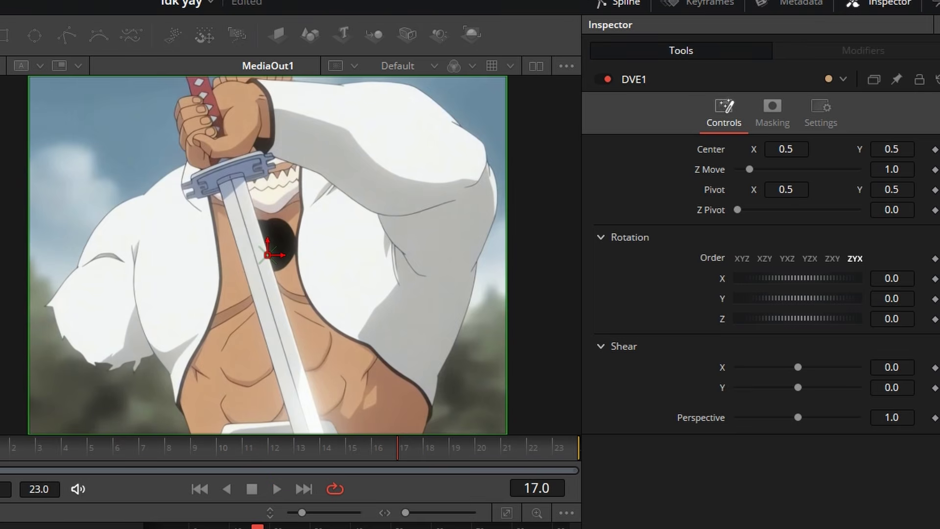
Step back to frame 15 and try out DVE1's Shear X and Z Move, undoing each change.
key("Left")
key("Left")
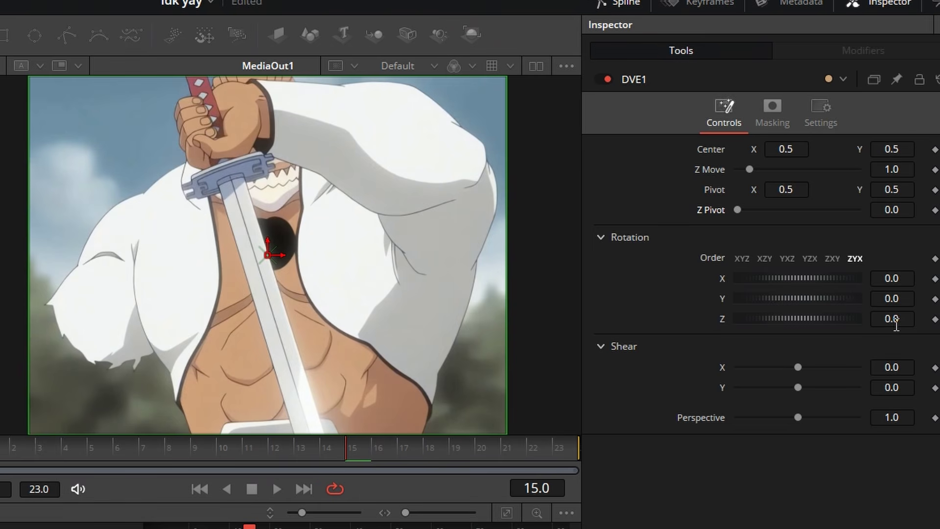
left_click_drag(798, 367, 738, 367)
key("ctrl+z")
mouse_move(889, 172)
left_mouse_down()
mouse_move(930, 172)
mouse_move(894, 171)
left_mouse_up()
key("ctrl+z")
Try out DVE1's rotation on the Y, Z and X axes.
mouse_move(891, 298)
left_mouse_down()
mouse_move(933, 298)
mouse_move(859, 298)
mouse_move(938, 298)
mouse_move(832, 281)
mouse_move(882, 280)
mouse_move(905, 300)
left_mouse_up()
key("ctrl+z")
key("ctrl+z")
left_click_drag(895, 320, 895, 320)
left_click_drag(895, 279, 889, 279)
Try DVE1 with Pivot X at 1.093, Center X at 0.61 and Z Move at 1.03, undoing the Pivot Y change.
left_click_drag(798, 190, 827, 190)
left_click_drag(894, 190, 871, 190)
key("ctrl+z")
key("ctrl+z")
left_click_drag(785, 150, 789, 150)
left_click_drag(914, 173, 903, 173)
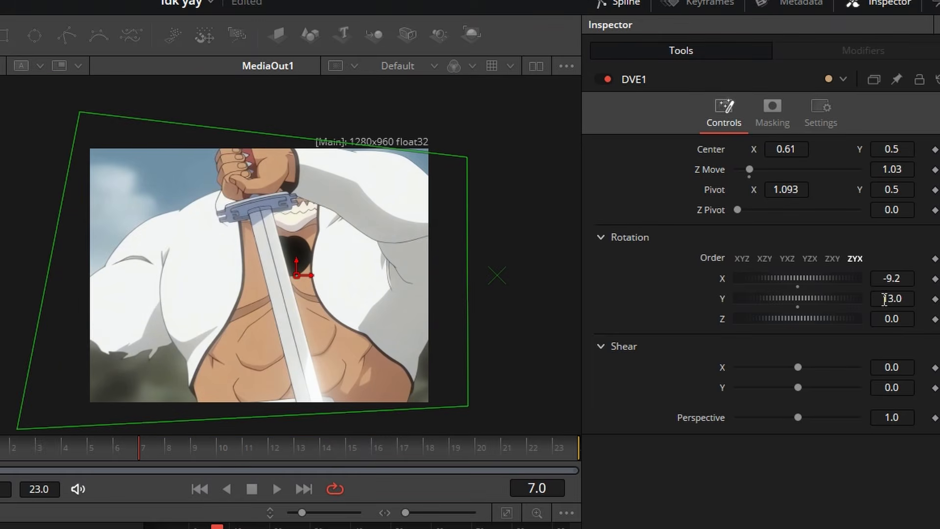
Try rotating DVE1 to 49.6 on Y and -23.0 on Z, and undo the rotations.
left_click_drag(884, 298, 907, 298)
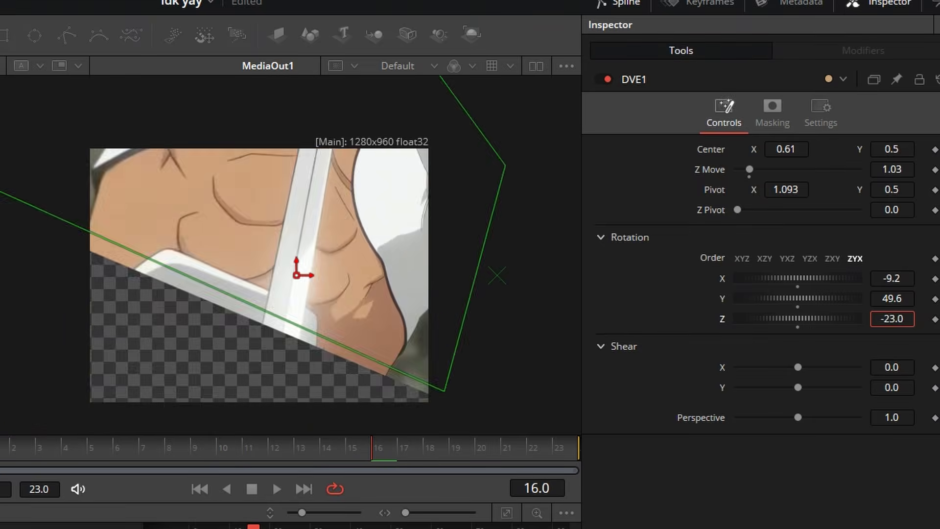
key("ctrl+z")
key("ctrl+z")
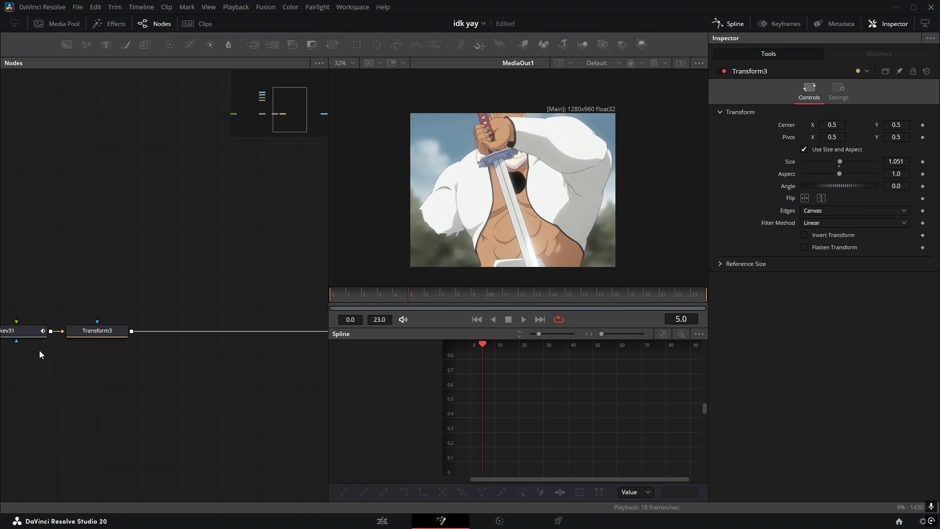
left_click_drag(229, 267, 95, 353)
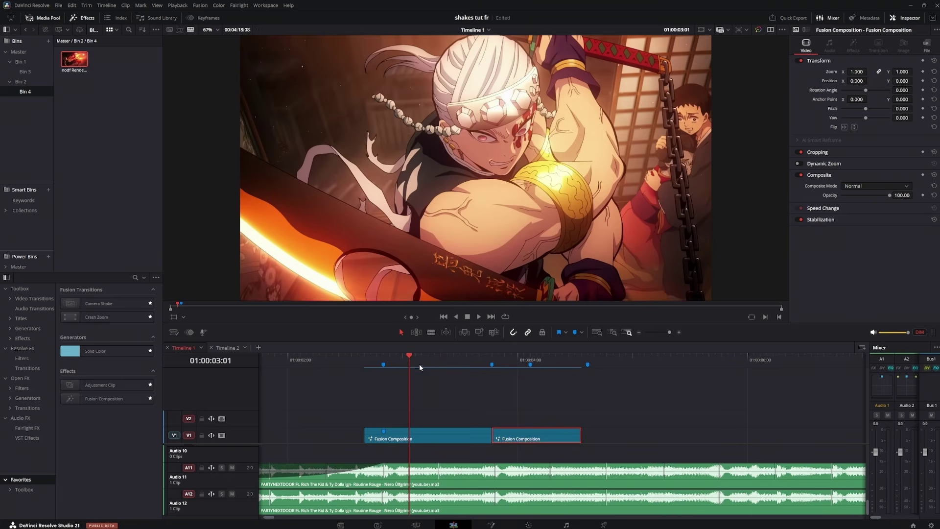
Scrub through the two Fusion Composition clips on the Edit timeline and open the first one in Fusion.
left_click(434, 360)
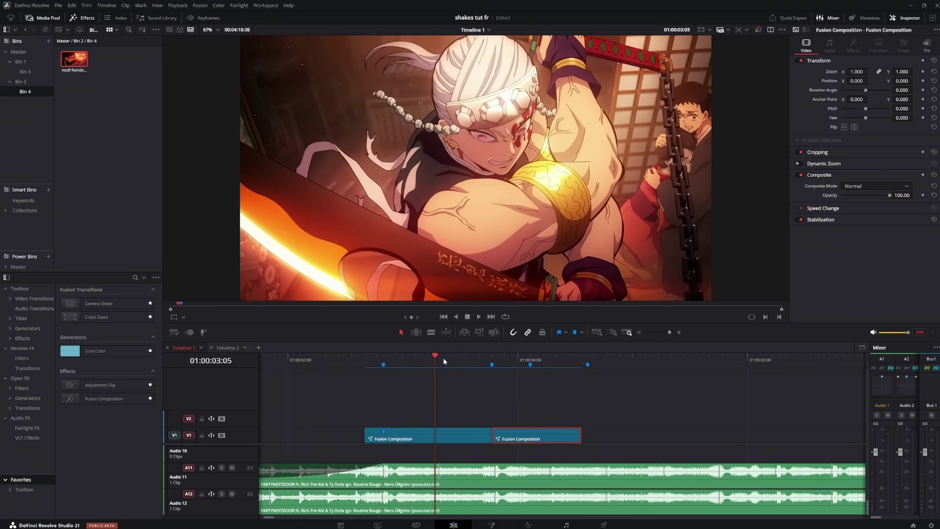
left_click_drag(372, 363, 486, 362)
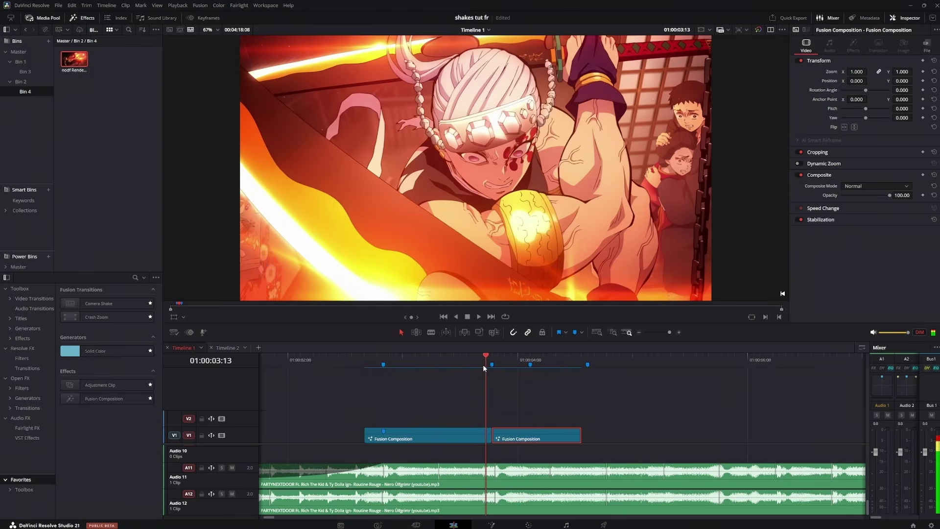
left_click(495, 361)
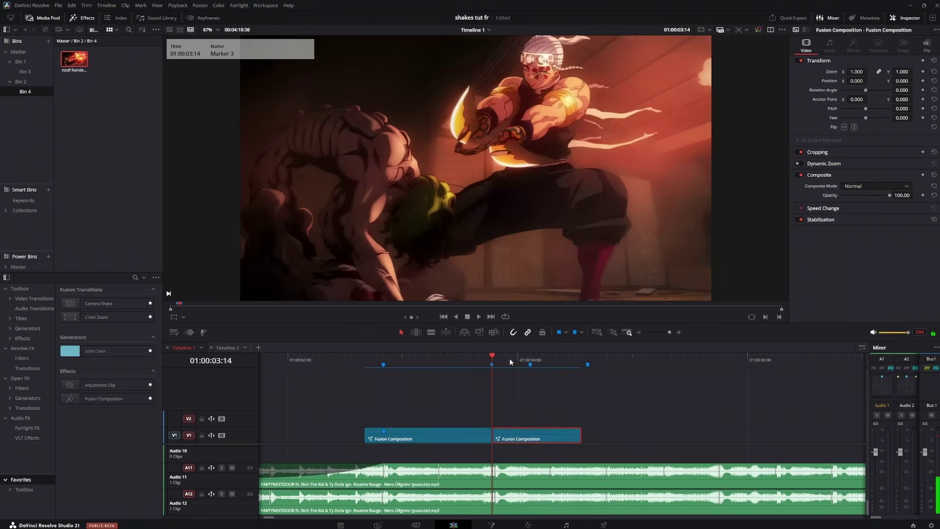
left_click(523, 360)
left_click(491, 525)
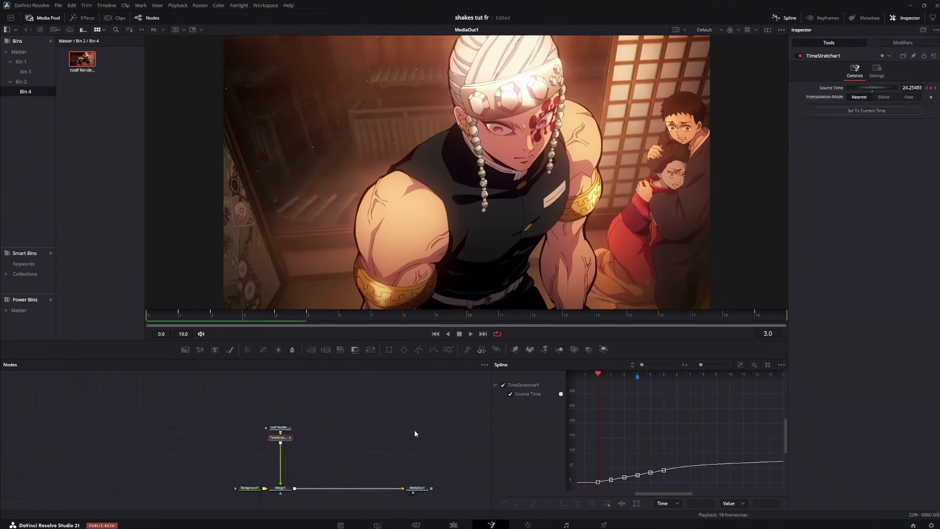
Add a Transform node after Merge1 and move it up in the node graph.
left_click(244, 477)
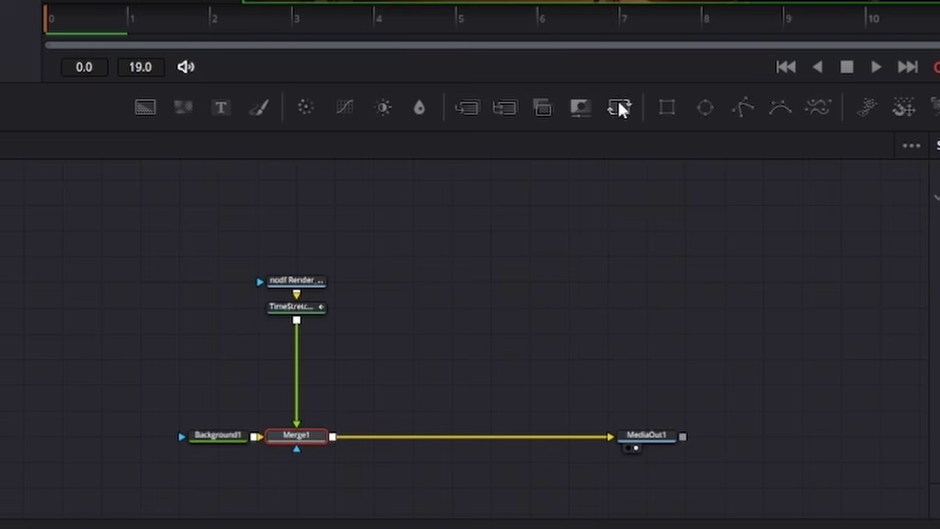
left_click(370, 349)
left_click_drag(283, 477, 283, 417)
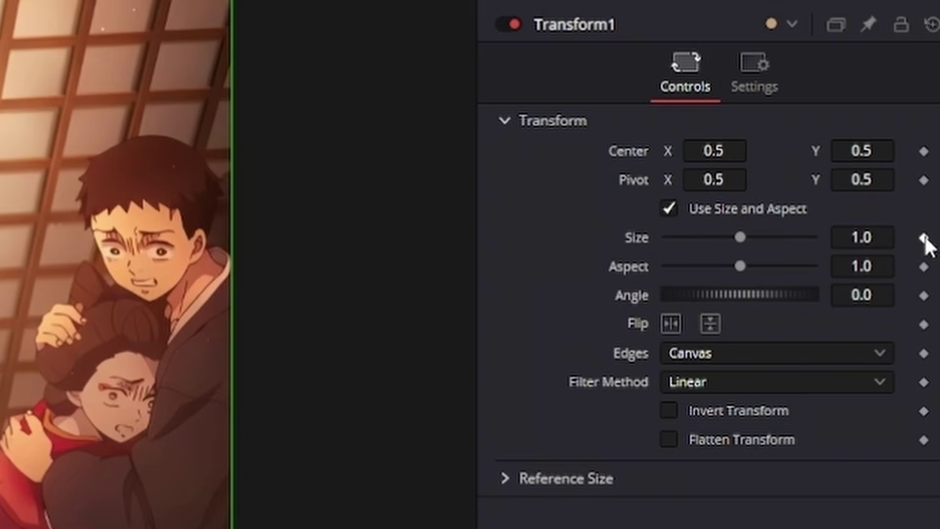
Keyframe Transform1's Size to 1.2 at frame 19 and move its Pivot to X 0.611, Y 0.689.
left_click_drag(149, 315, 320, 336)
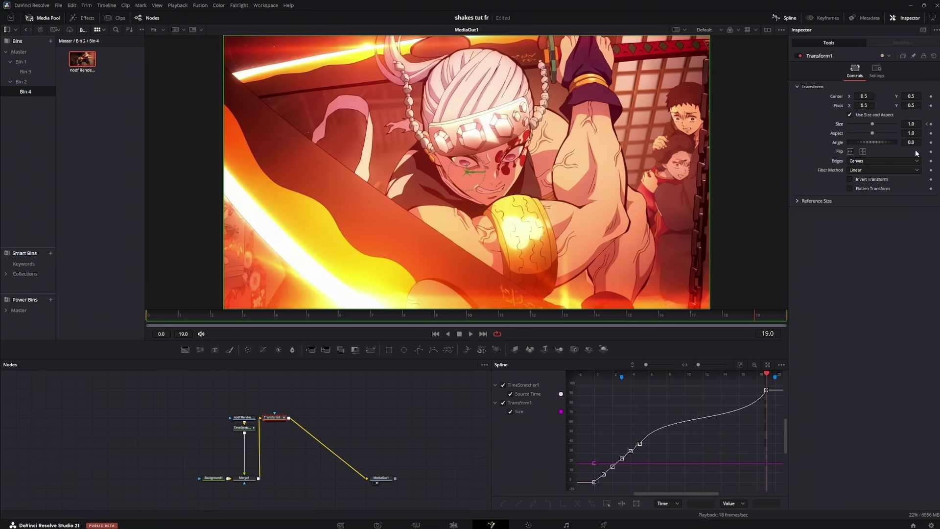
left_click_drag(871, 124, 931, 105)
left_click_drag(477, 104, 499, 153)
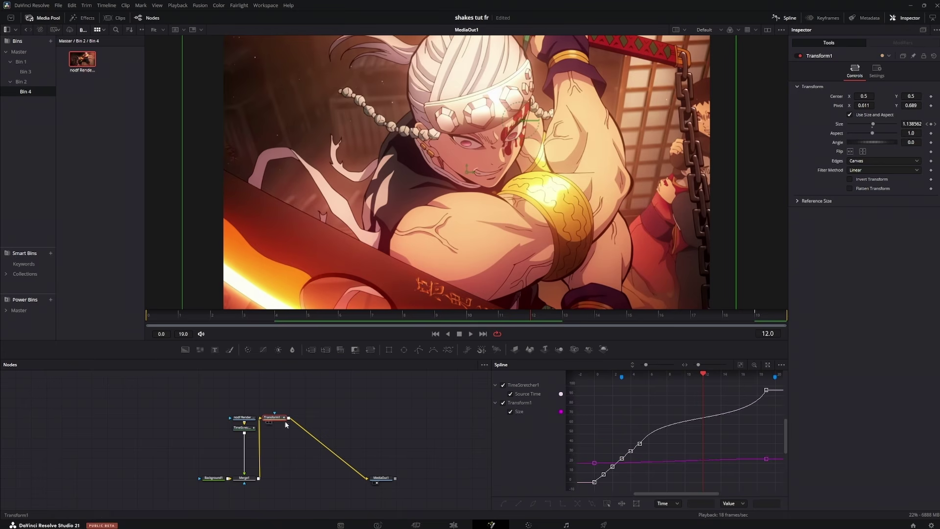
Reshape Transform1's Size spline into a steep S-curve with long flat handles, and review the clip on the Edit timeline.
left_click_drag(652, 482, 701, 484)
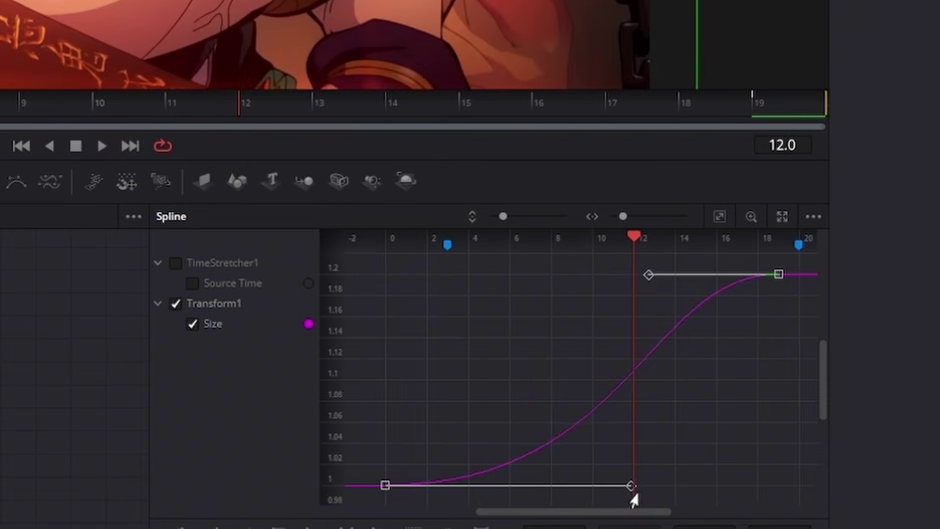
left_click_drag(709, 390, 573, 396)
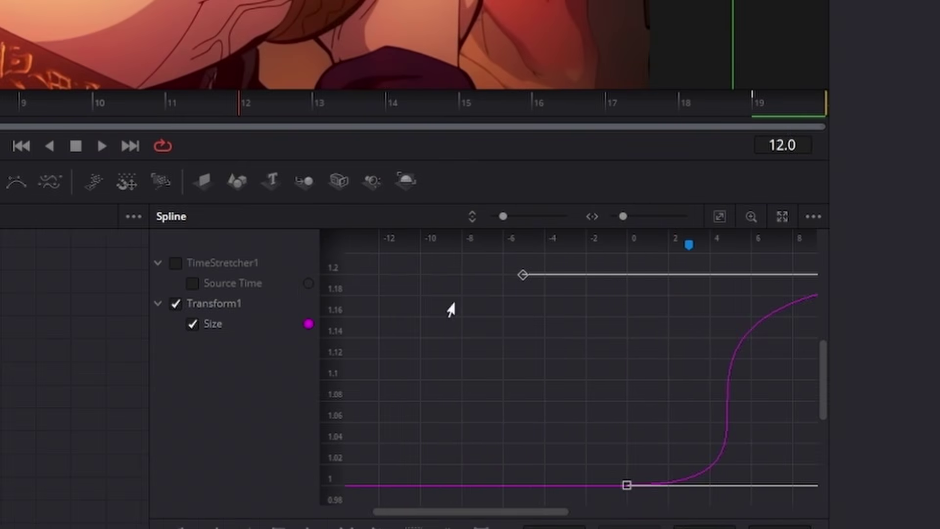
left_click_drag(692, 391, 451, 373)
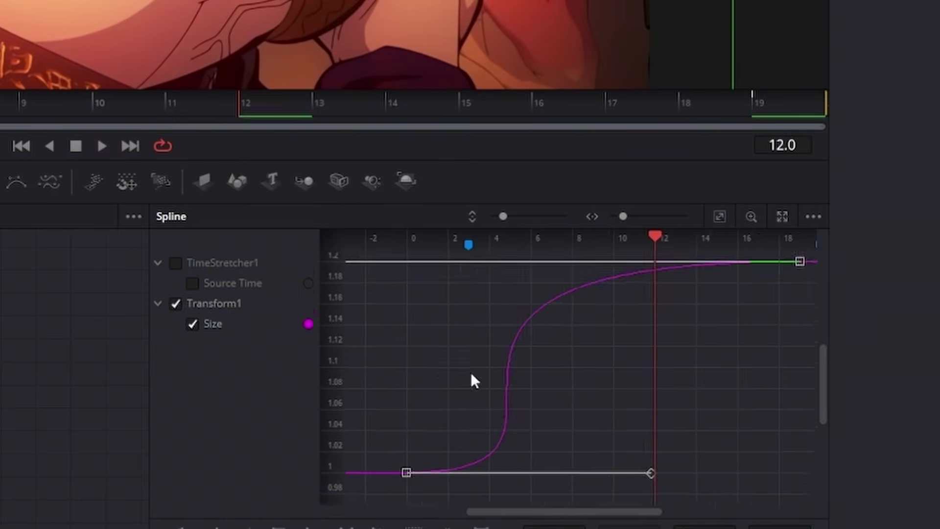
left_click_drag(583, 475, 591, 475)
left_click_drag(490, 372, 549, 388)
left_click_drag(375, 279, 331, 282)
left_click_drag(648, 395, 602, 393)
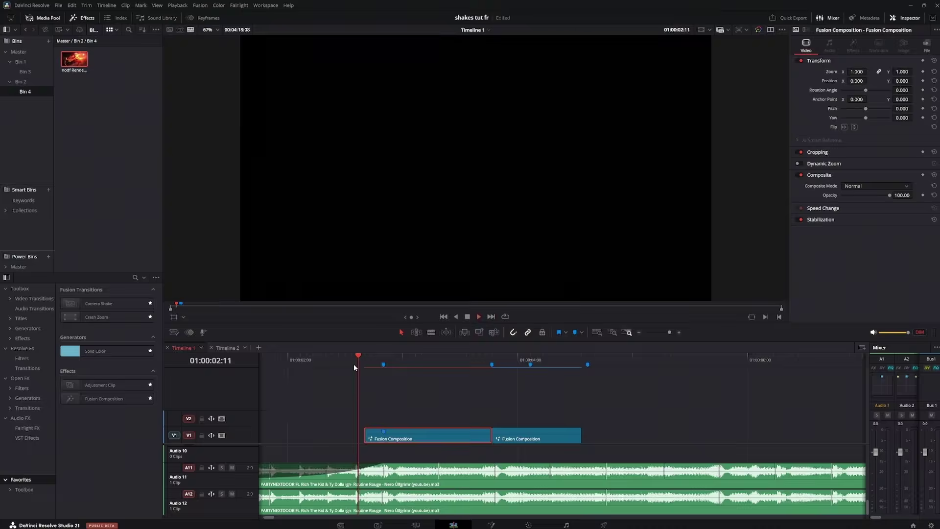
left_click_drag(353, 364, 414, 357)
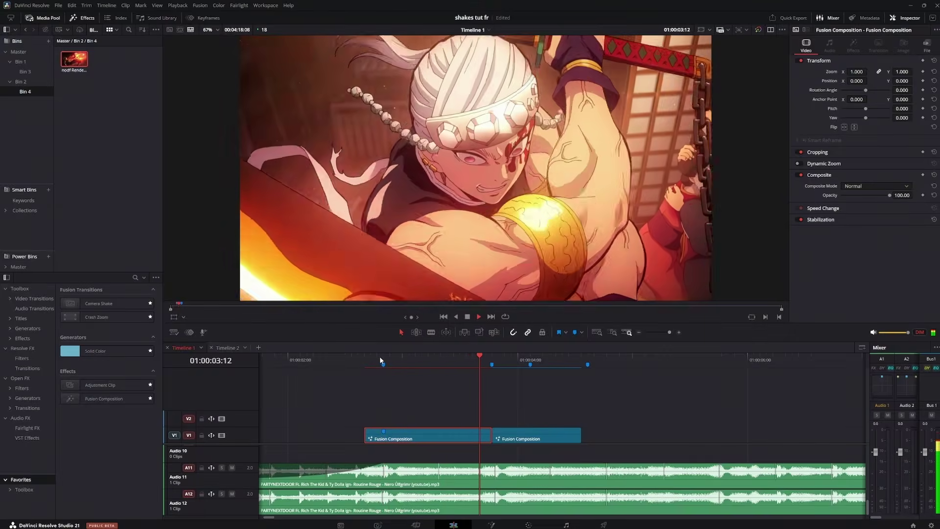
Reopen the composition in Fusion and lower Merge1's Blend to 0 at the first keyframe for a fade-in.
key("shift+5")
left_click(245, 478)
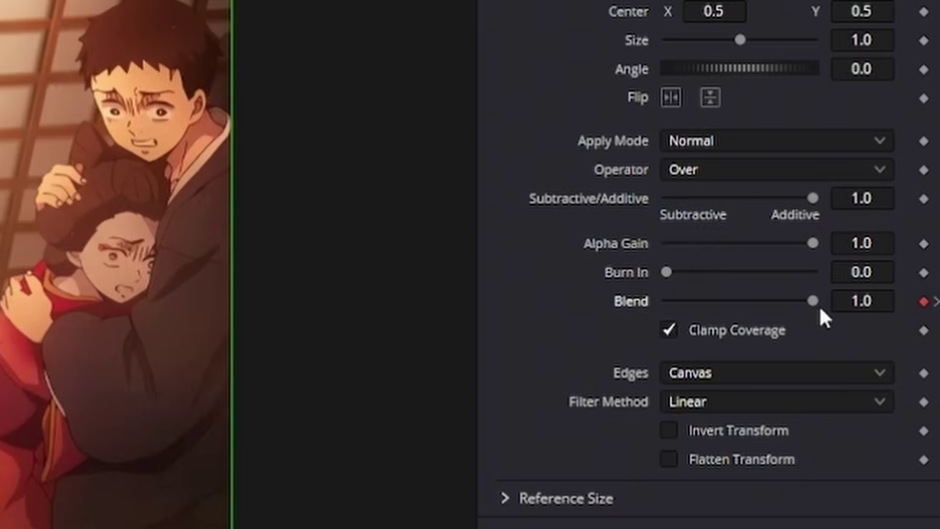
left_click_drag(897, 191, 792, 193)
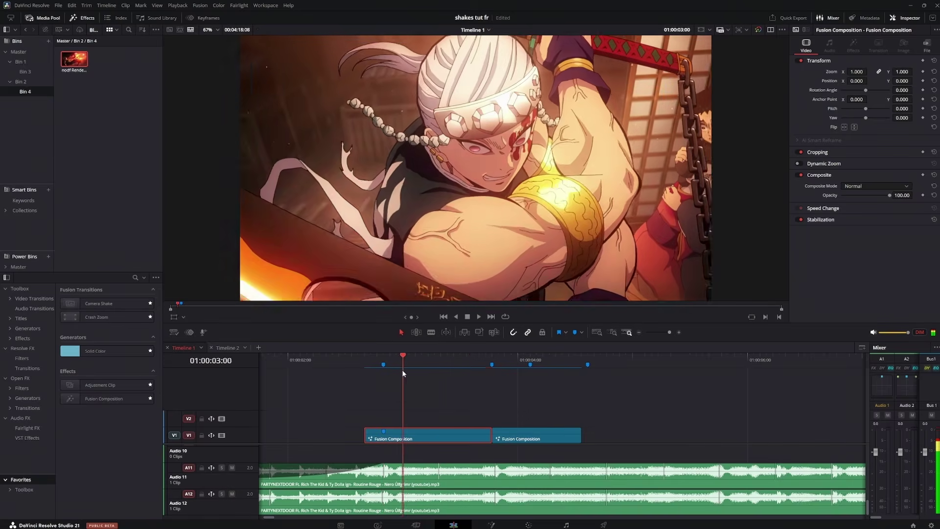
Play the first clip on the Edit timeline, return to its Fusion composition, and scrub to frame 3.
key("space")
left_click(397, 360)
key("space")
key("shift+5")
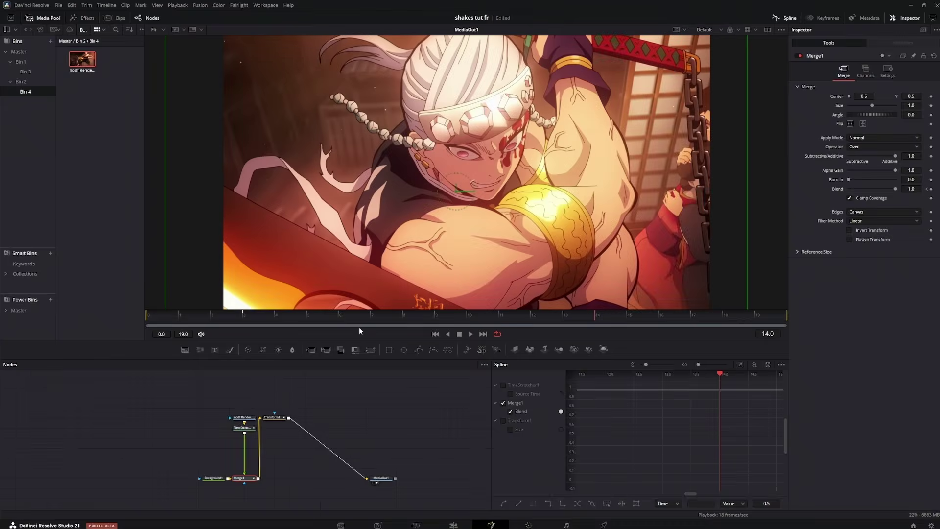
left_click_drag(225, 317, 266, 322)
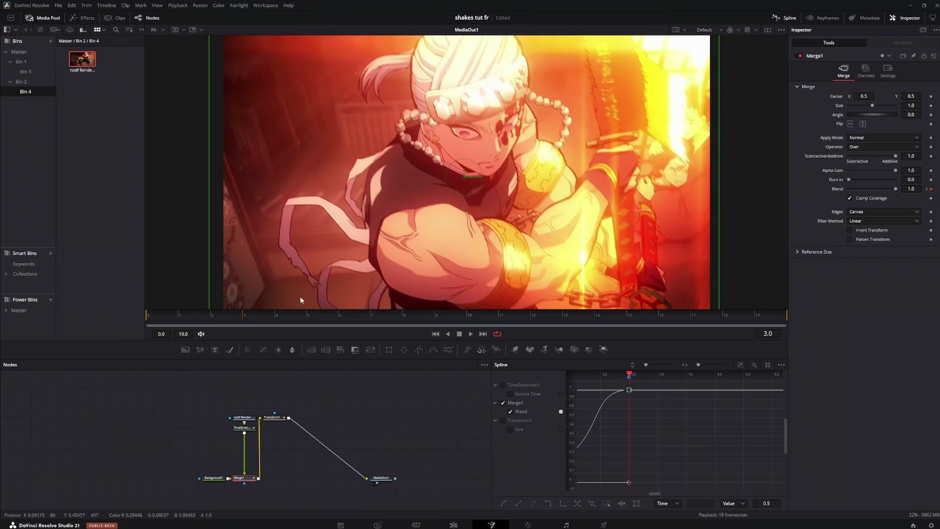
Add a second Transform node after Transform1 and place it directly beneath Transform1 in the node graph.
key("space")
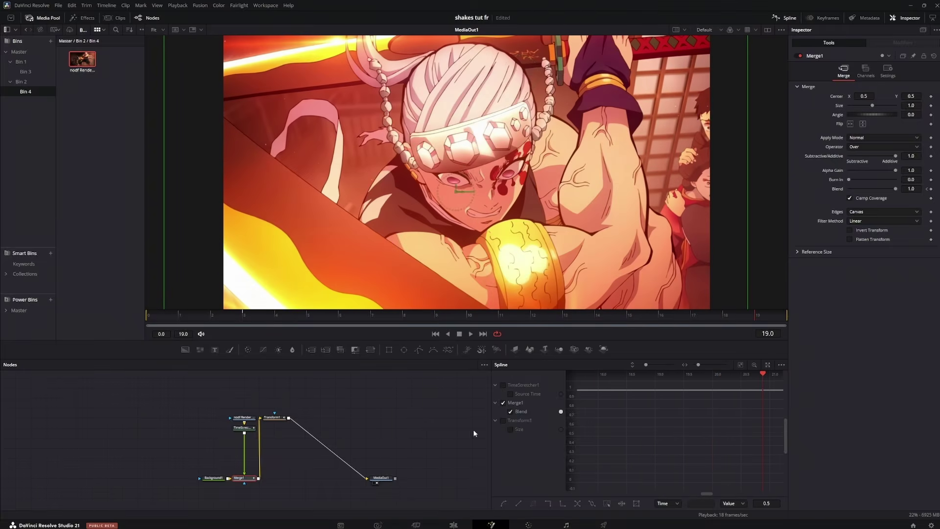
left_click(278, 418)
left_click(367, 350)
left_click_drag(301, 417, 285, 438)
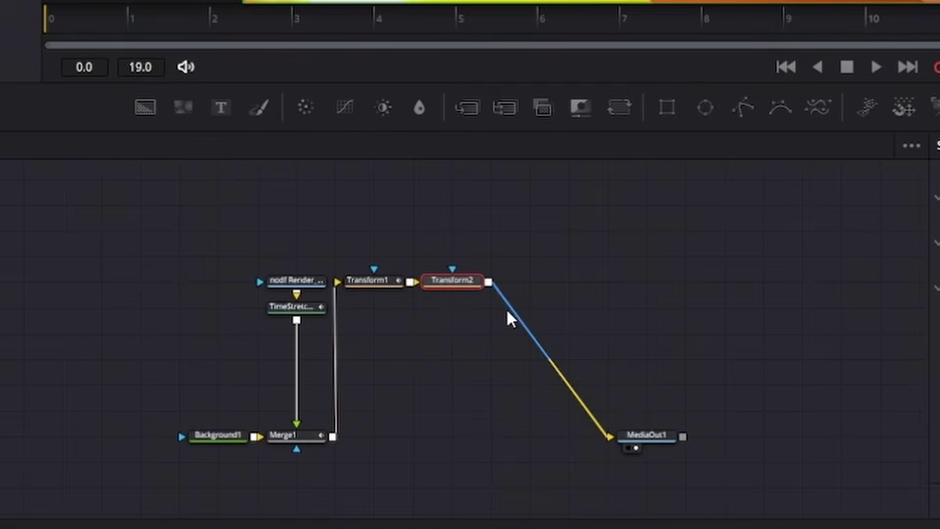
Keyframe Transform2's Size at frame 9 and set it to 0.8 at frame 19.
key("space")
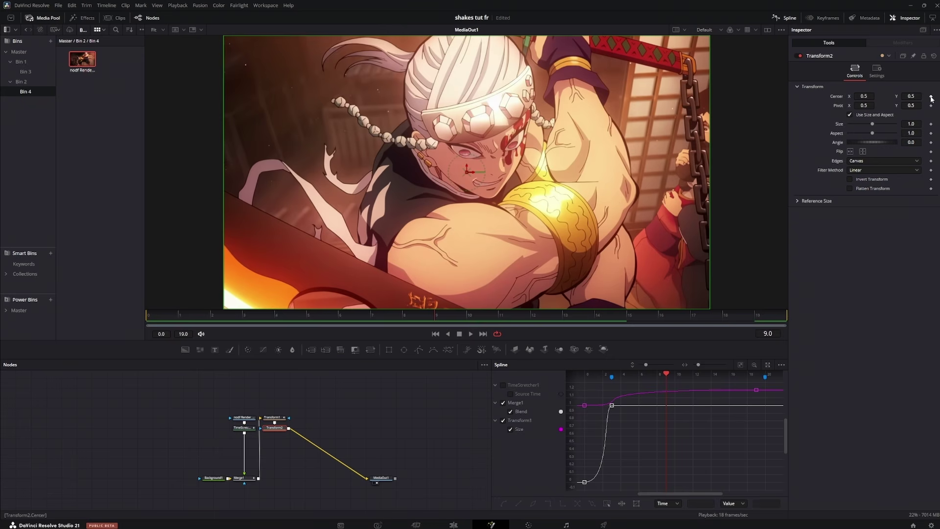
left_click(931, 124)
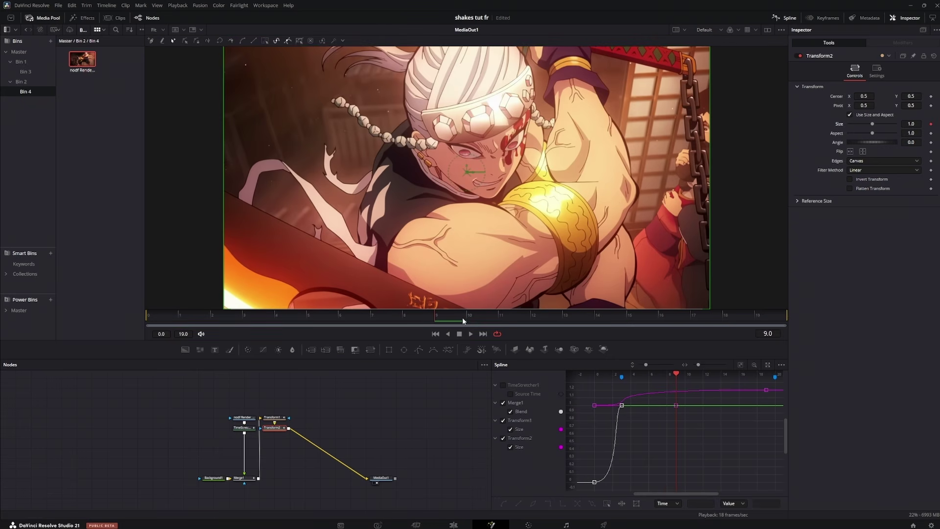
left_click_drag(448, 316, 848, 298)
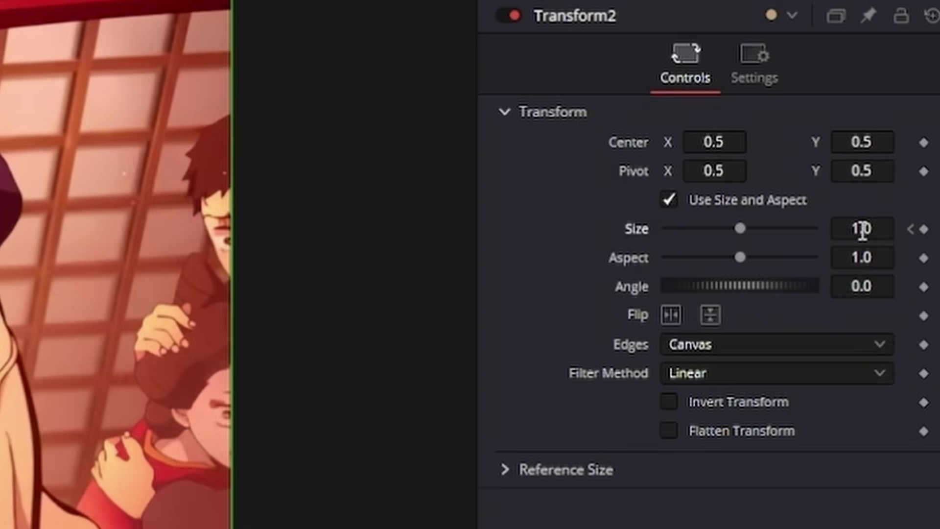
left_click_drag(910, 125, 813, 124)
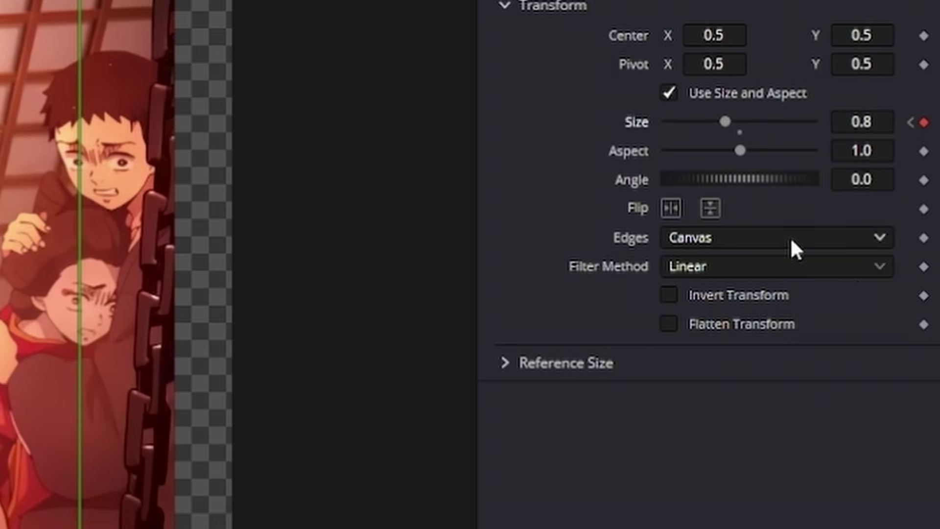
Set Transform2's Edges to Mirror, its Pivot to X 1.006, Y 0.683, and its Size to 0.9.
left_click(888, 162)
left_click(879, 194)
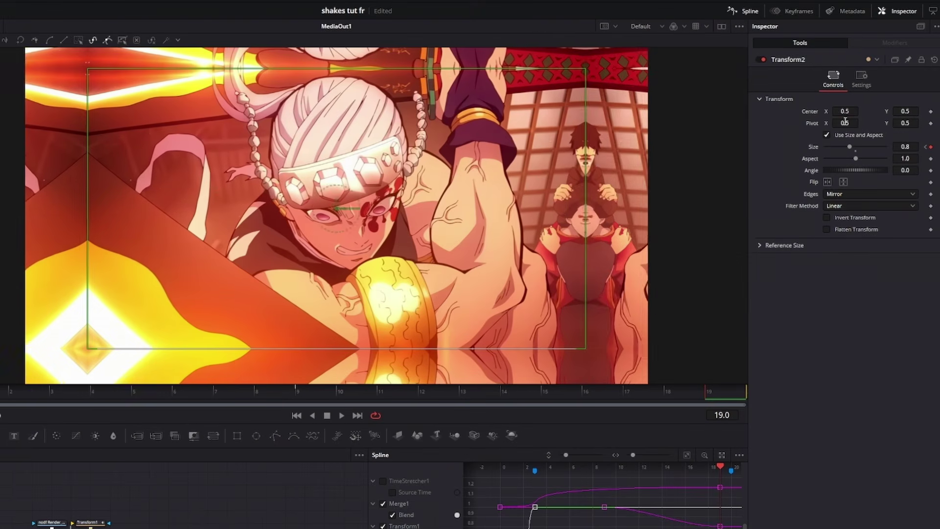
left_click_drag(864, 105, 937, 122)
left_click_drag(846, 123, 860, 123)
left_click_drag(905, 146, 917, 147)
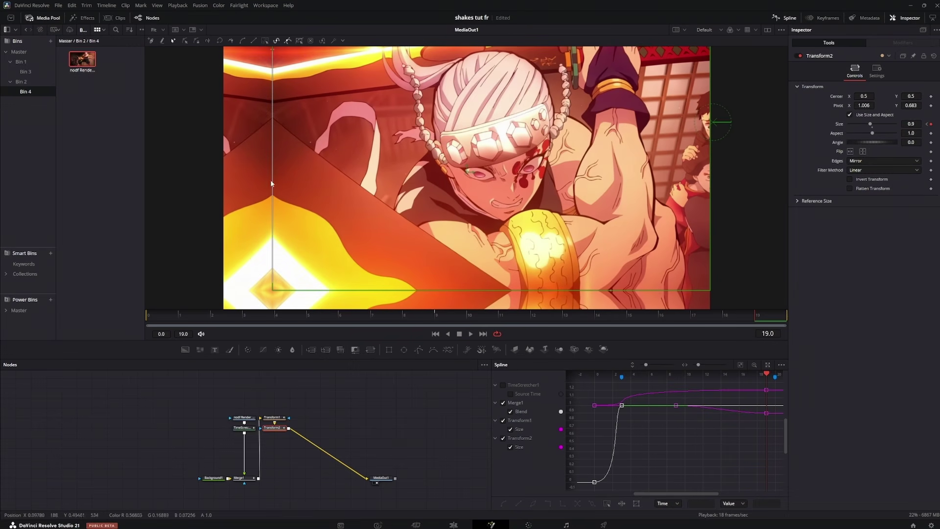
Reshape Transform2's Size spline into a slow start with a steep final drop, and move its last keyframe to frame 18.
left_click(281, 429)
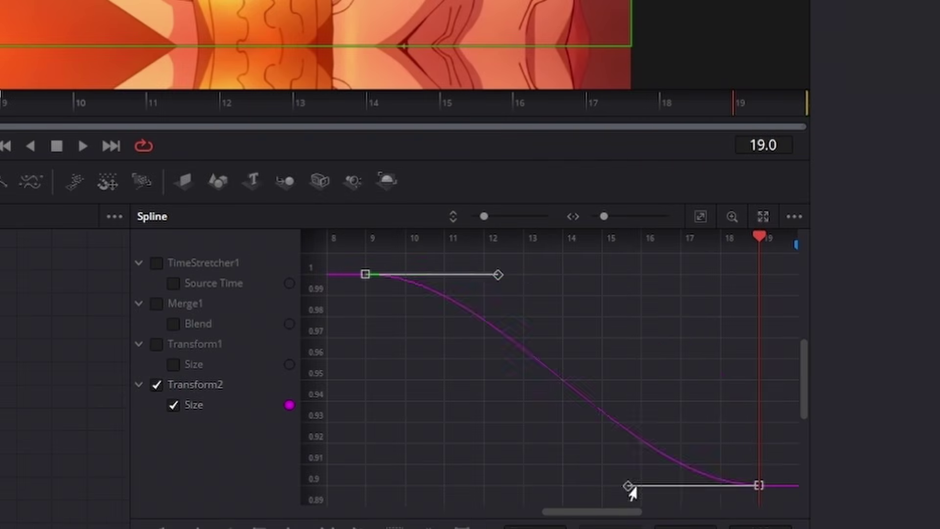
left_click_drag(709, 481, 766, 392)
left_click_drag(651, 390, 665, 391)
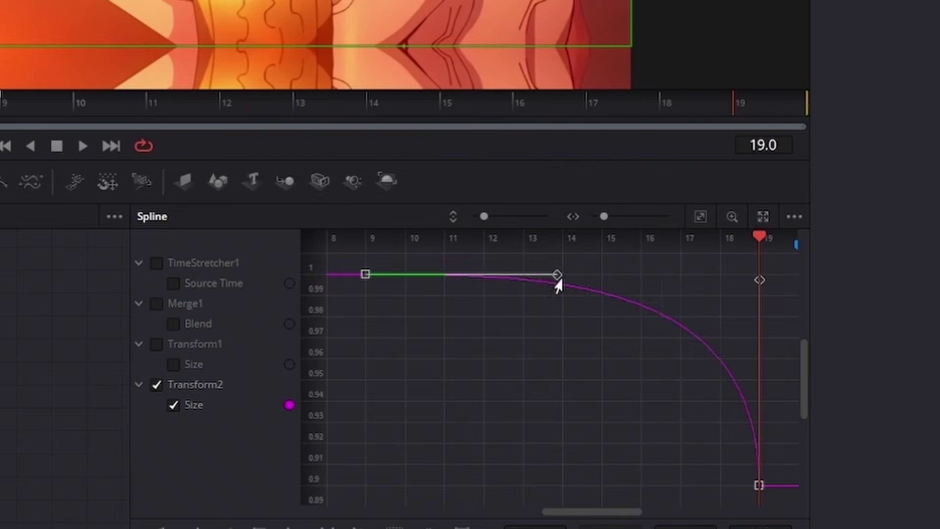
left_click_drag(530, 287, 761, 275)
left_click(684, 105)
left_click_drag(769, 485, 734, 485)
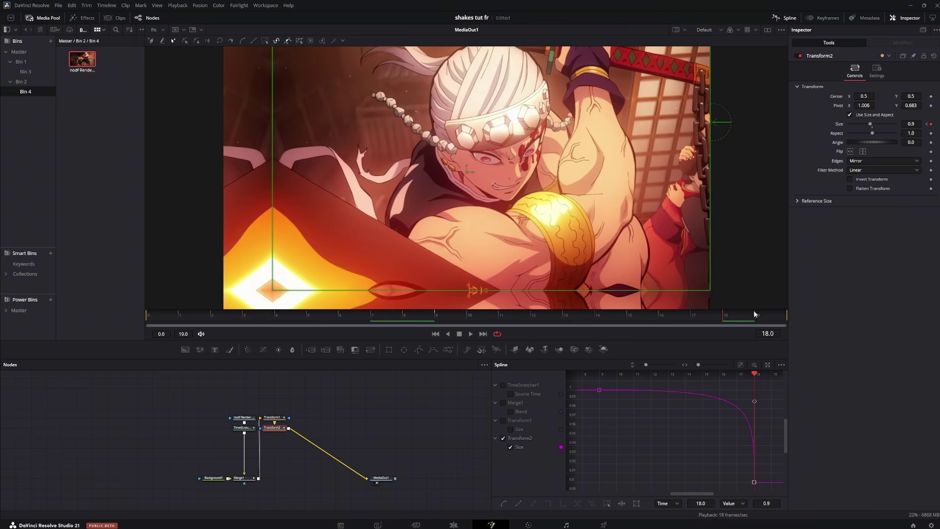
Enable motion blur on Transform2 with Quality 10 and Center Bias 1.0, and check it on neighbouring frames.
mouse_move(754, 314)
left_mouse_down()
mouse_move(488, 318)
mouse_move(744, 329)
left_mouse_up()
left_click(876, 71)
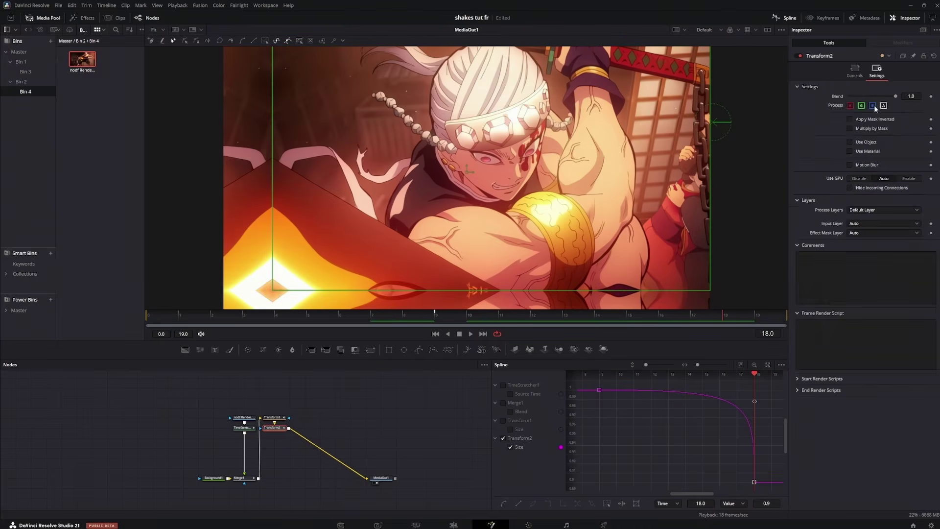
left_click(850, 166)
left_click_drag(858, 174, 924, 179)
left_click_drag(873, 192, 890, 193)
left_click_drag(877, 234, 888, 234)
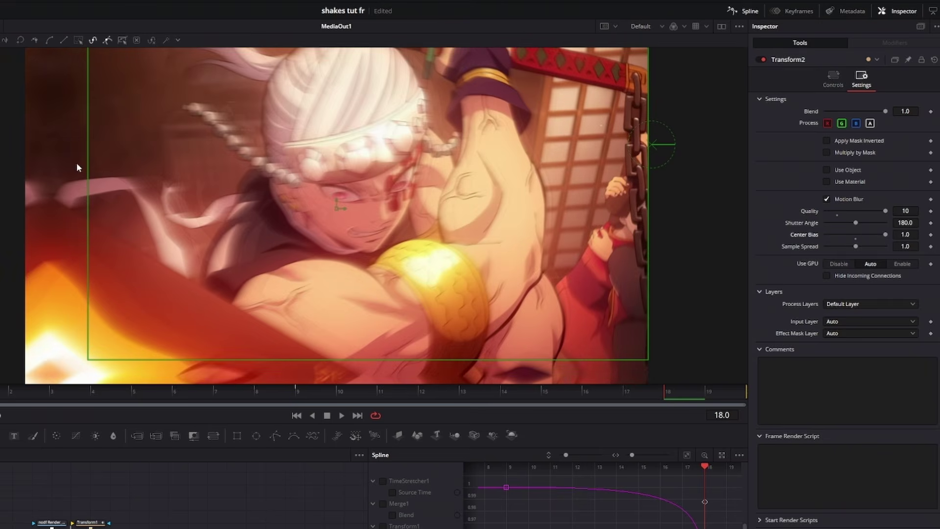
left_click_drag(858, 223, 932, 244)
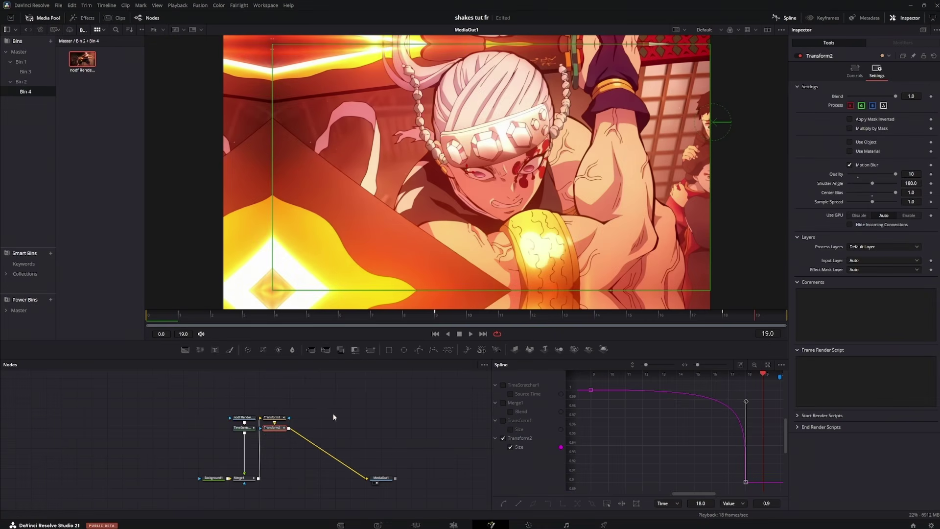
Try an ekawaTool_EasyOffset node after the Transform nodes, place it beneath them, and select it.
key("shift+space")
type("offs")
key("Up")
key("Up")
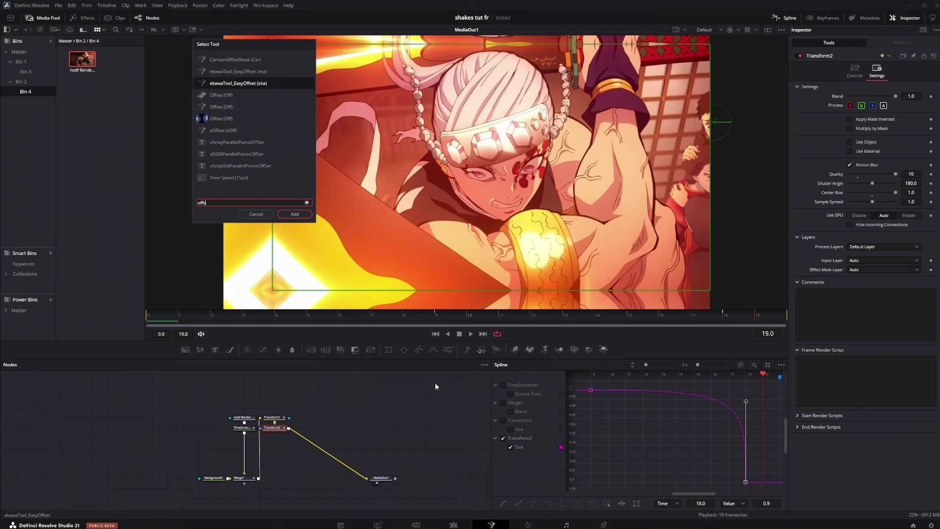
key("Return")
left_click_drag(302, 433, 271, 443)
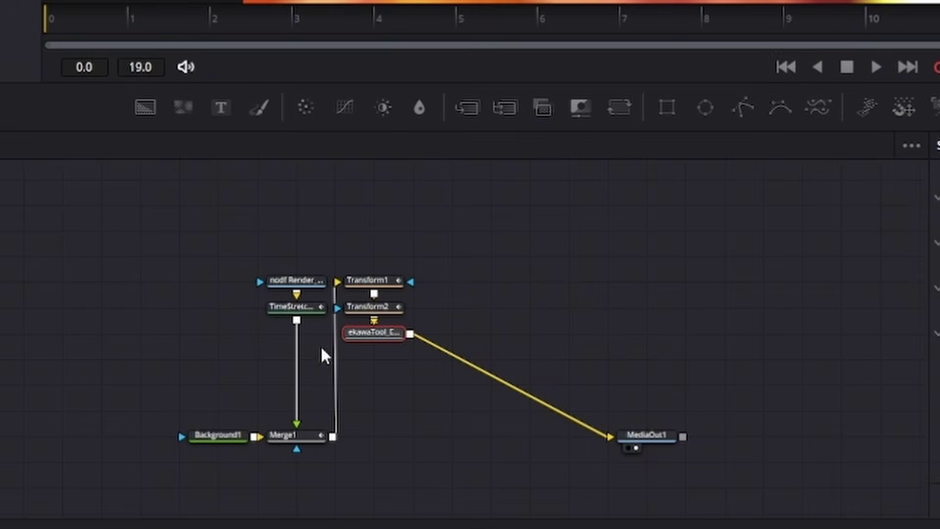
left_click(391, 309)
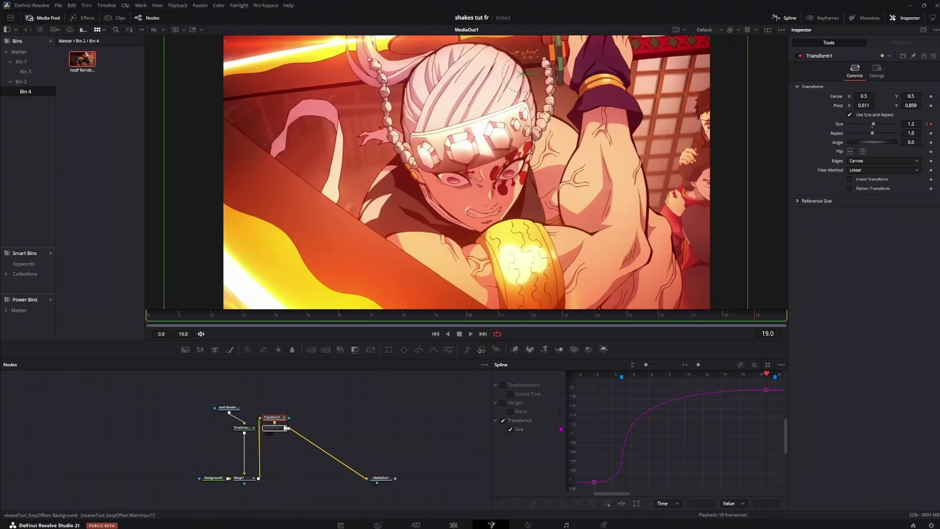
left_click(276, 428)
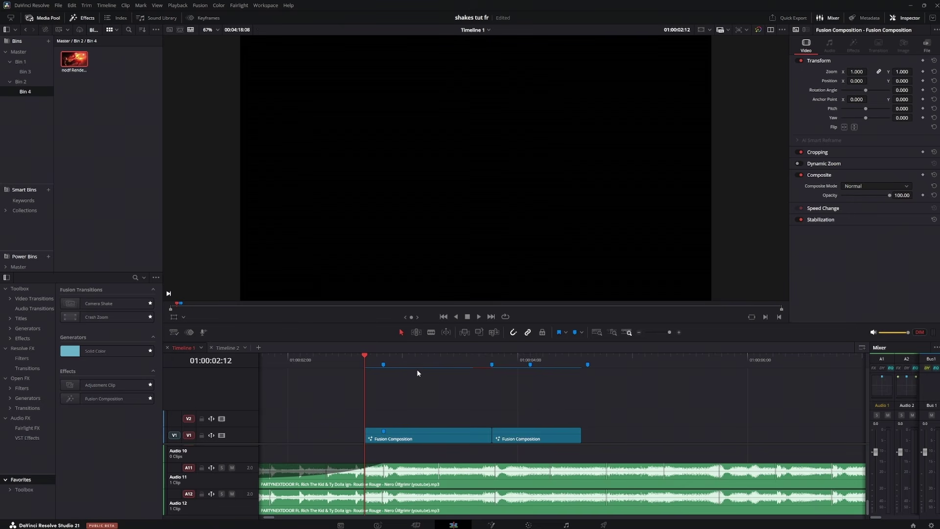
Play and scrub the first clip on the Edit timeline, and open the second clip's Fusion composition.
key("space")
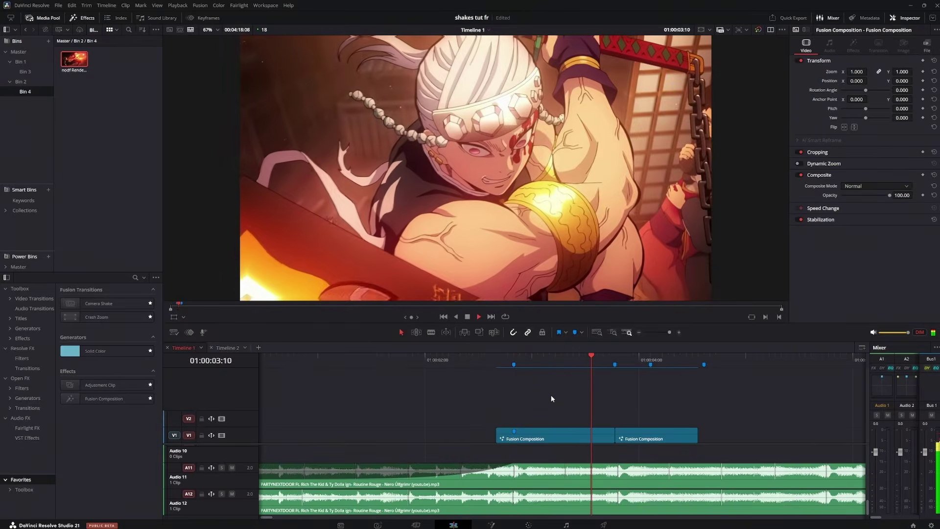
left_click_drag(580, 361, 610, 369)
key("shift+5")
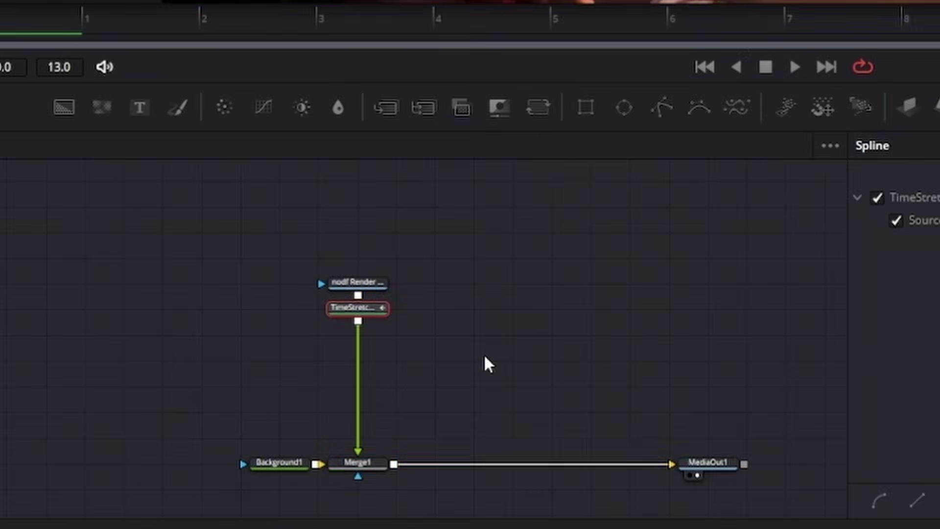
Add a Transform node after Merge1 in the second composition, followed by an ekawaTool_EasyOffset node.
left_click(309, 488)
left_click(371, 349)
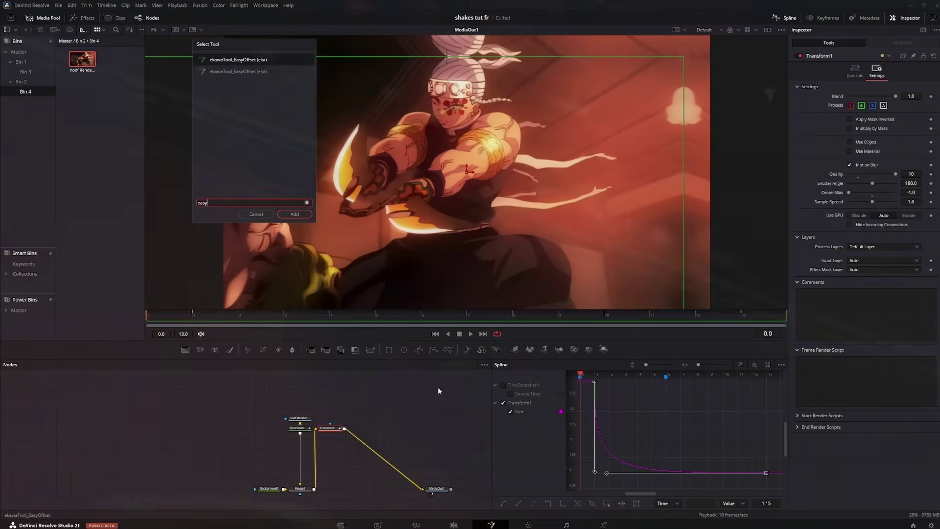
key("Return")
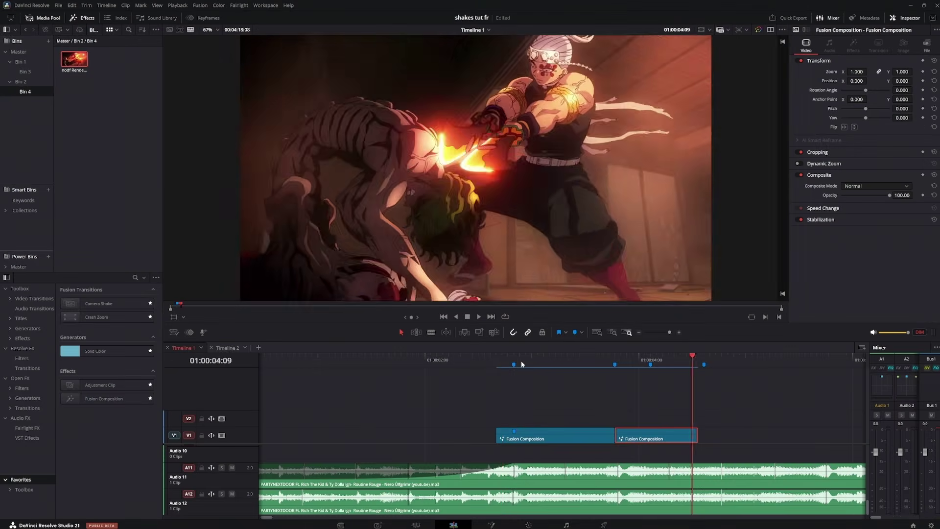
Play the first clip on the Edit timeline from 01:00:02:12 and scrub through the shake near its end.
left_click(501, 360)
key("Left")
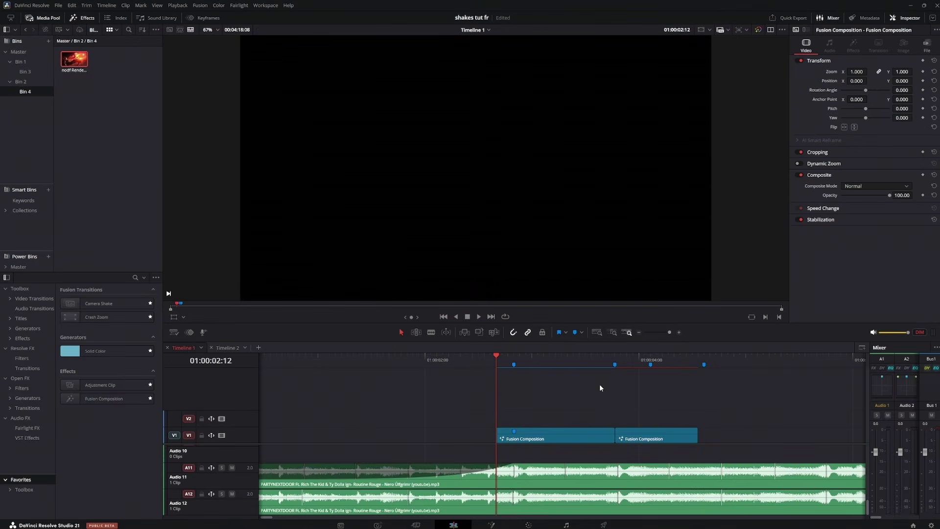
key("space")
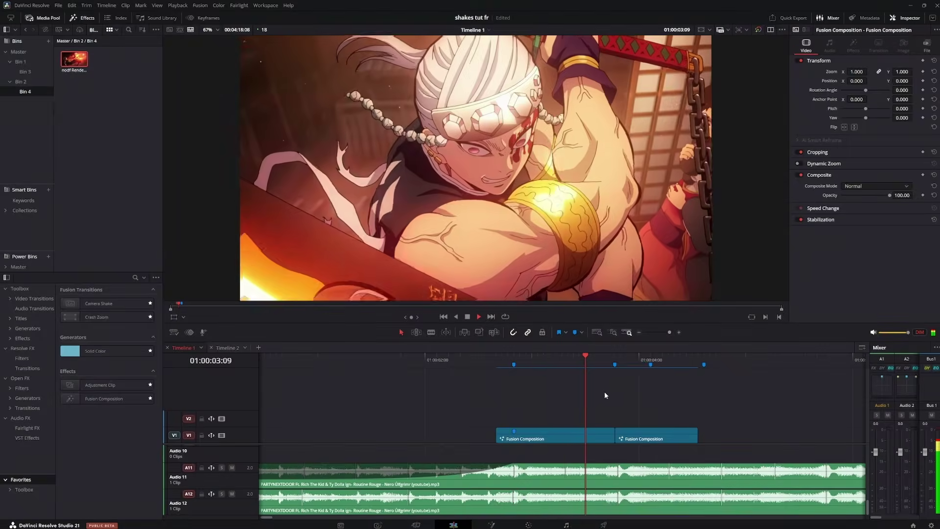
mouse_move(608, 365)
left_mouse_down()
mouse_move(628, 364)
mouse_move(599, 364)
mouse_move(610, 367)
left_mouse_up()
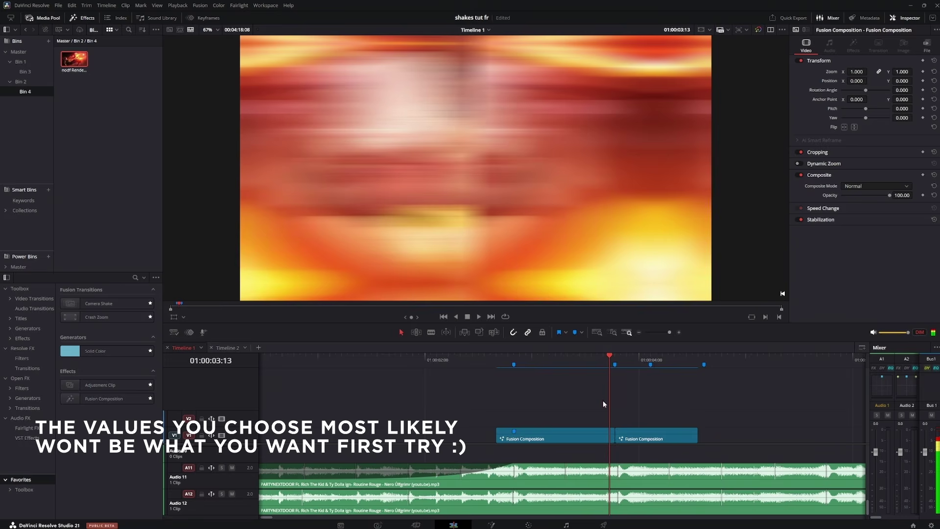
Reopen the first clip's Fusion composition and add a Directional Blur node after Transform2.
key("shift+5")
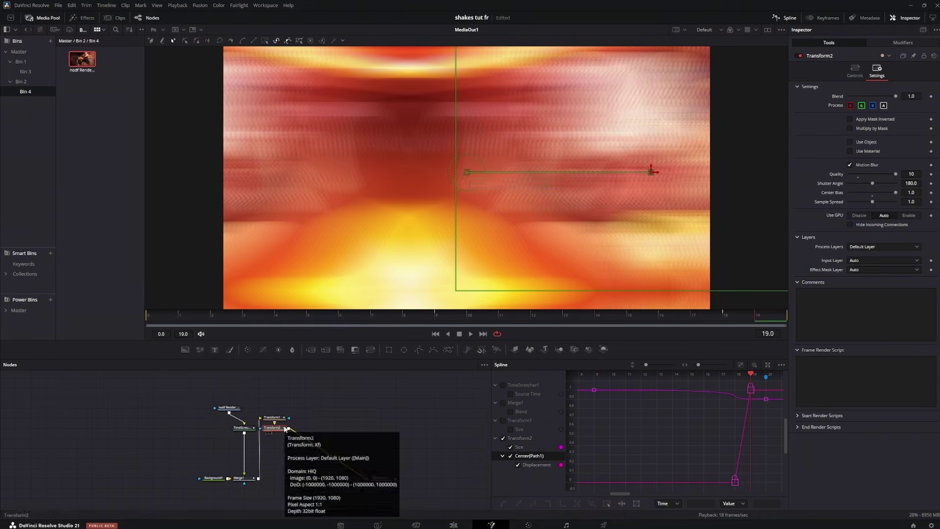
key("shift+space")
type("drbl")
key("Return")
Keyframe the Directional Blur's Length, go back one frame, and open its Length value for editing.
left_click(860, 70)
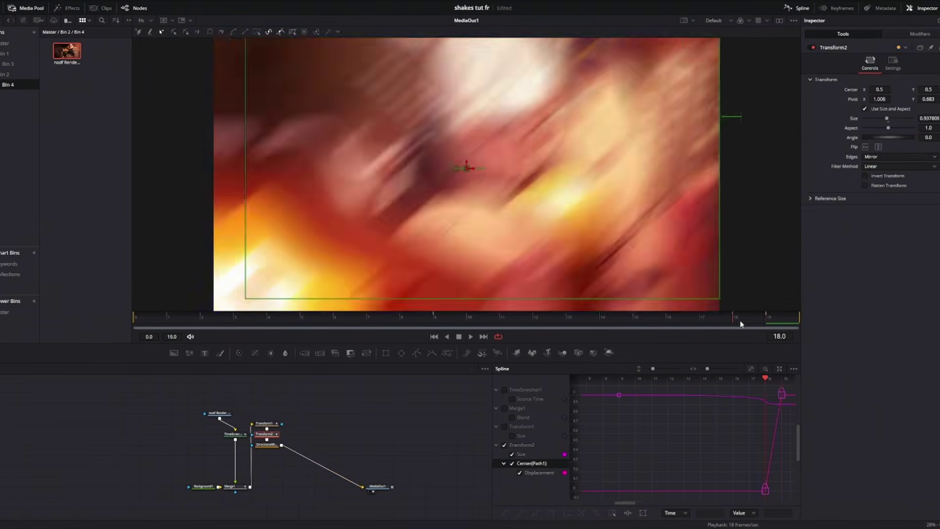
left_click(936, 105)
key("Left")
double_click(921, 102)
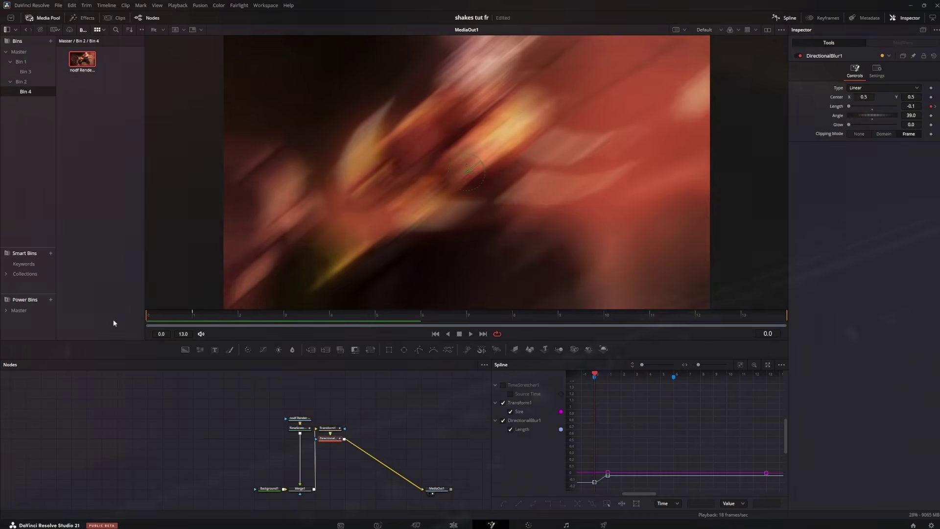
Scrub the second composition to frame 6, and review the blurred cut between both clips on the Edit timeline.
left_click_drag(161, 316, 460, 319)
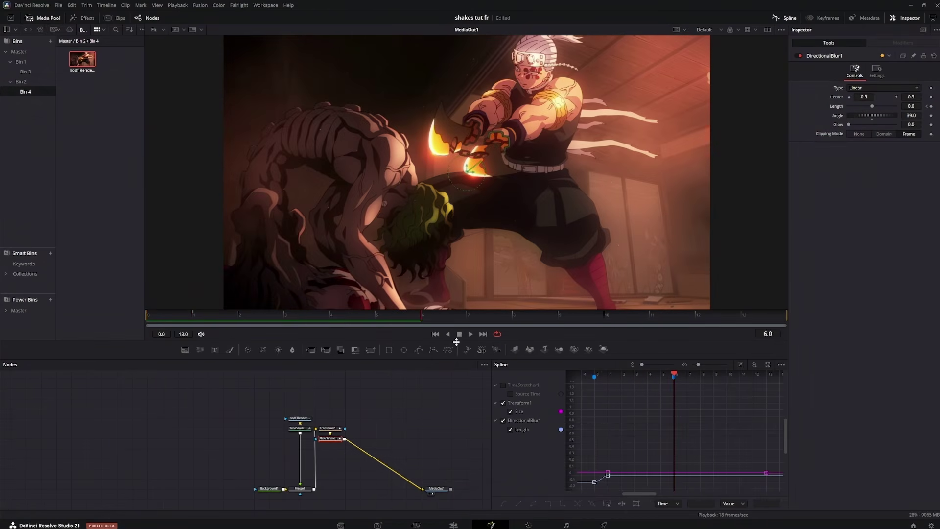
left_click(458, 525)
left_click(492, 358)
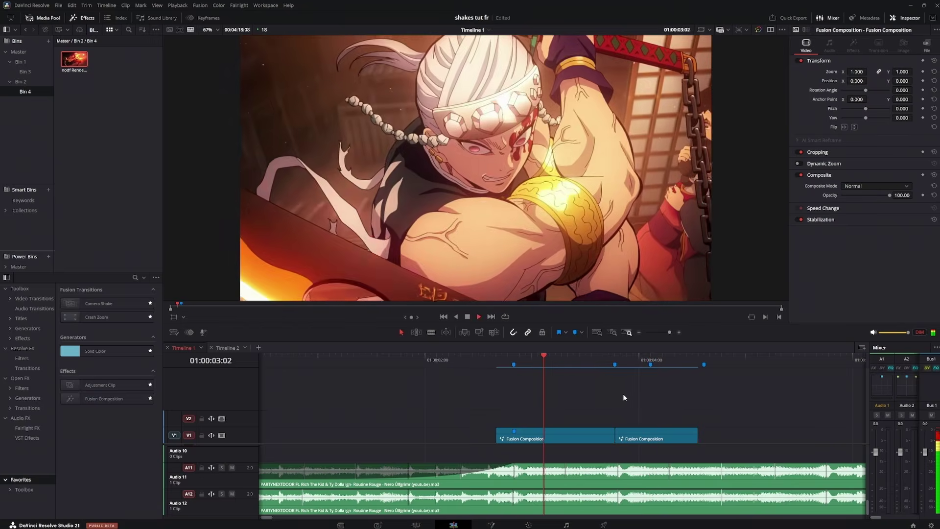
left_click_drag(562, 361, 599, 365)
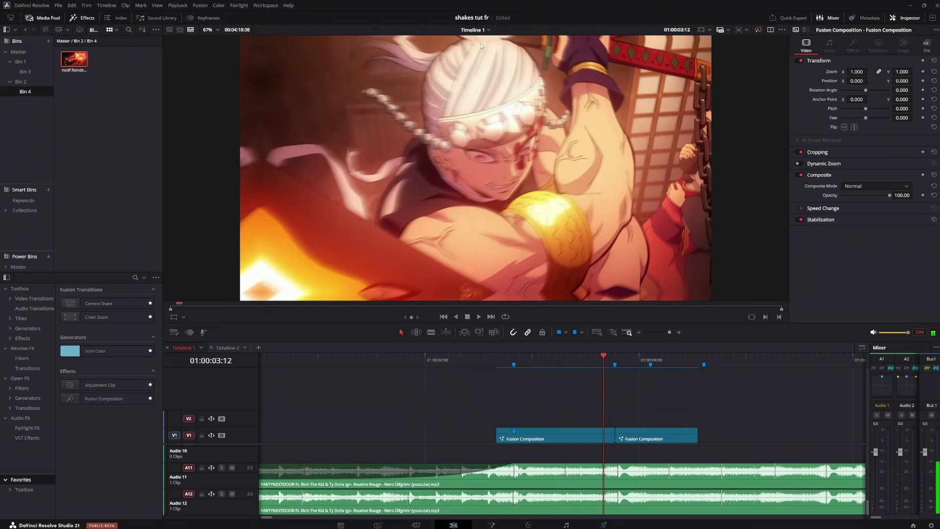
left_click(633, 361)
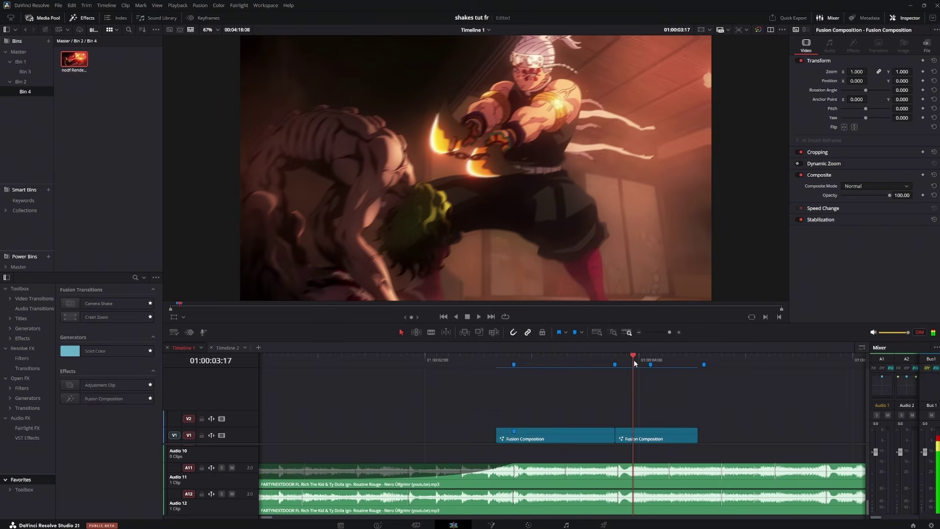
Reopen the first clip's composition and tidy its graph, stacking Transform1, Transform2 and DirectionalBlur1 in a column before MediaOut1.
left_click(573, 357)
key("shift+5")
left_click(316, 430)
left_click(321, 422)
left_click_drag(314, 403, 320, 445)
left_click_drag(320, 431, 321, 462)
left_click_drag(378, 434, 332, 460)
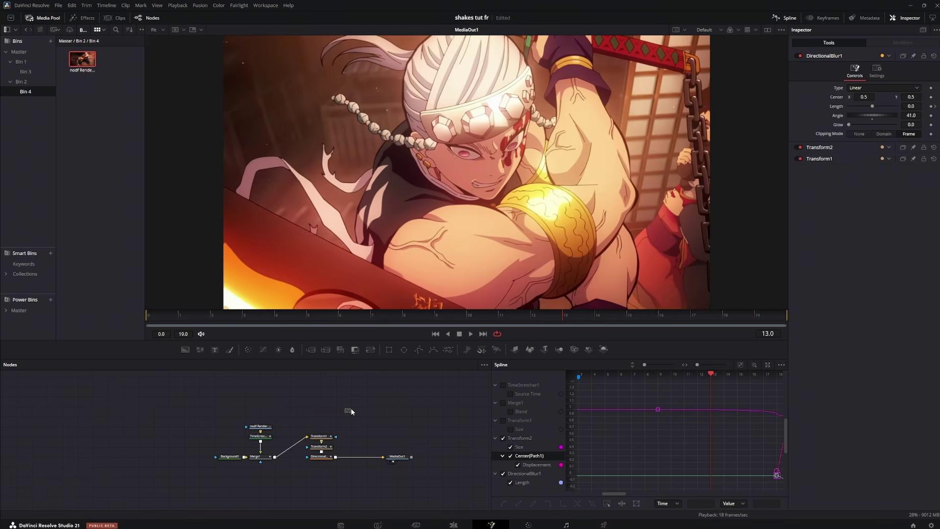
Insert an f_shakev32 node after Merge1 in the first clip's composition.
left_click(269, 458)
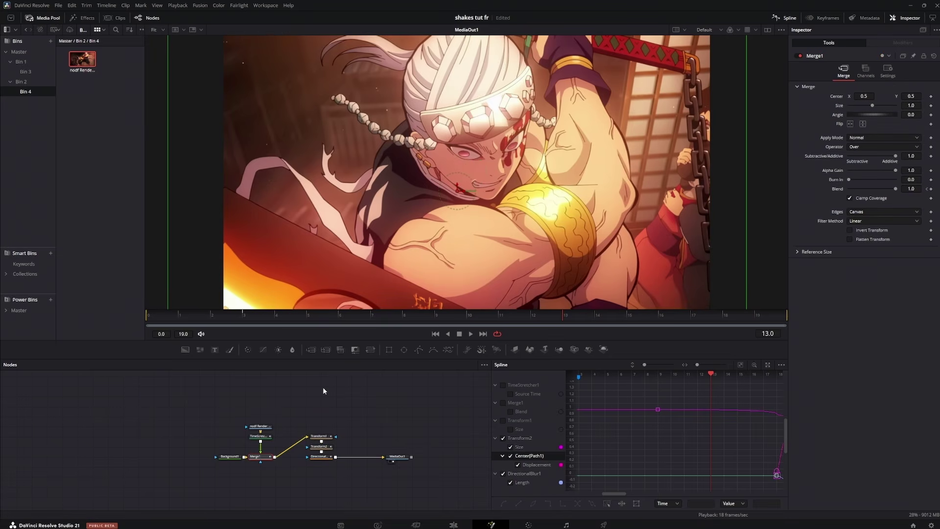
key("shift+space")
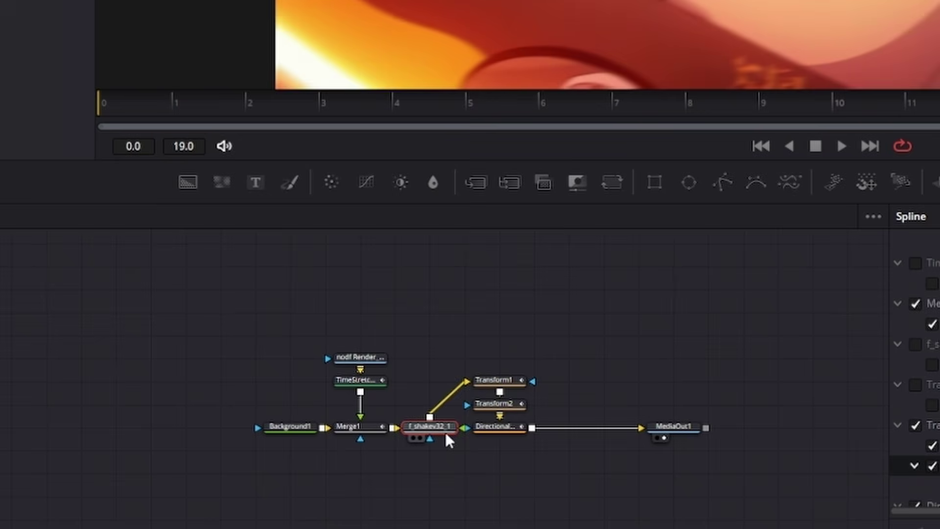
Move the f_shakev32 node above Transform1 and set its Override FPS to 18.
left_click_drag(446, 434, 513, 315)
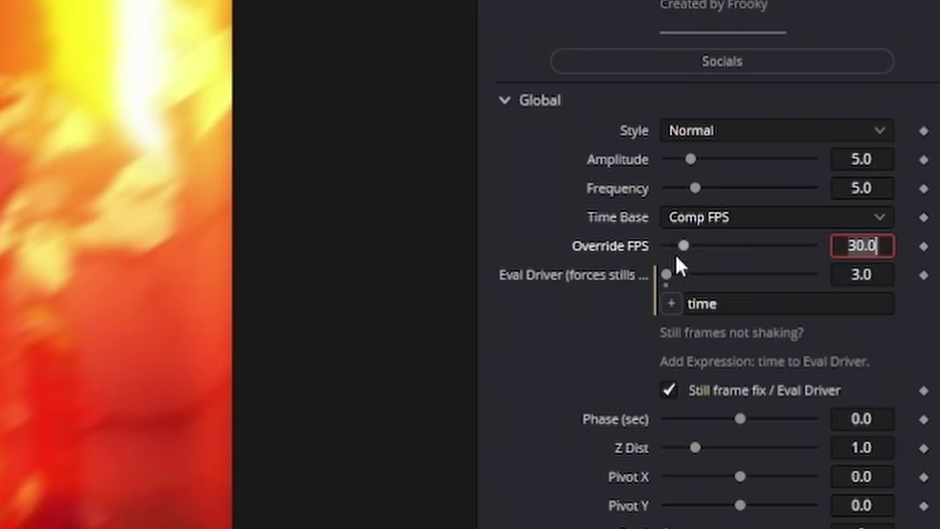
type("18")
key("Return")
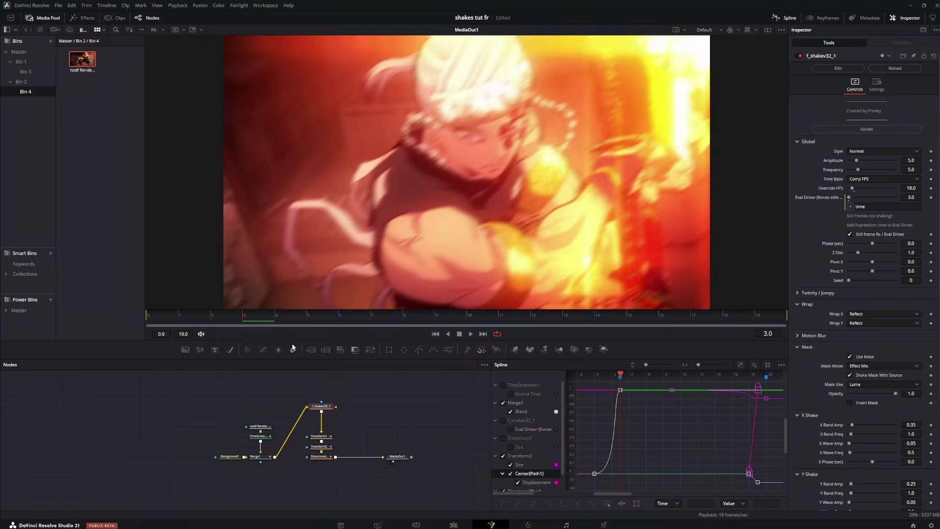
Keyframe the shake's Amplitude at 0 on frame 0, 5 on frame 3 and 0 on frame 19, easing the curve.
left_click(175, 318)
left_click(889, 70)
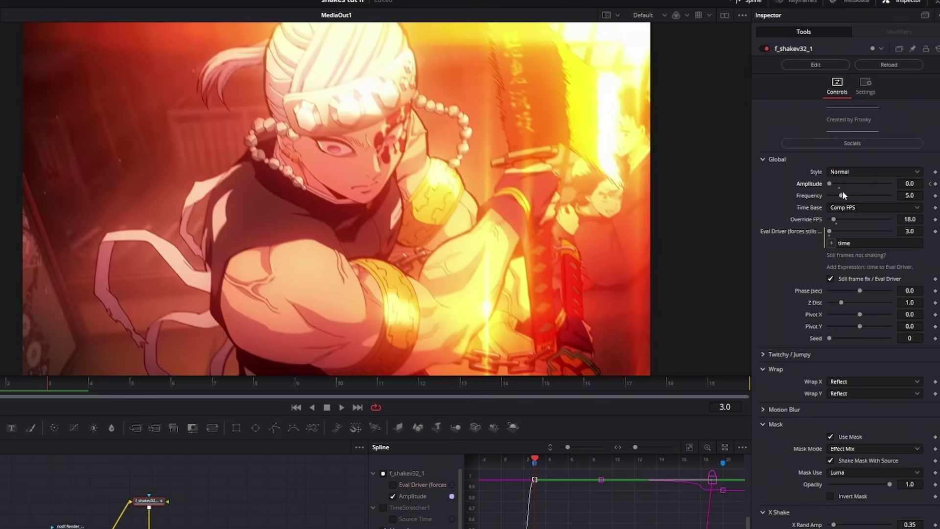
left_click(839, 185)
left_click_drag(57, 385, 99, 390)
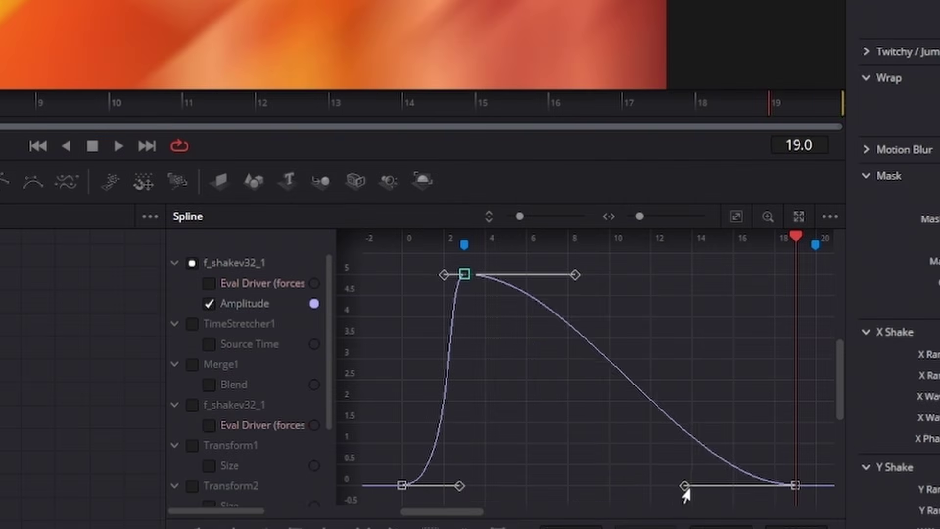
left_click_drag(683, 486, 461, 485)
key("space")
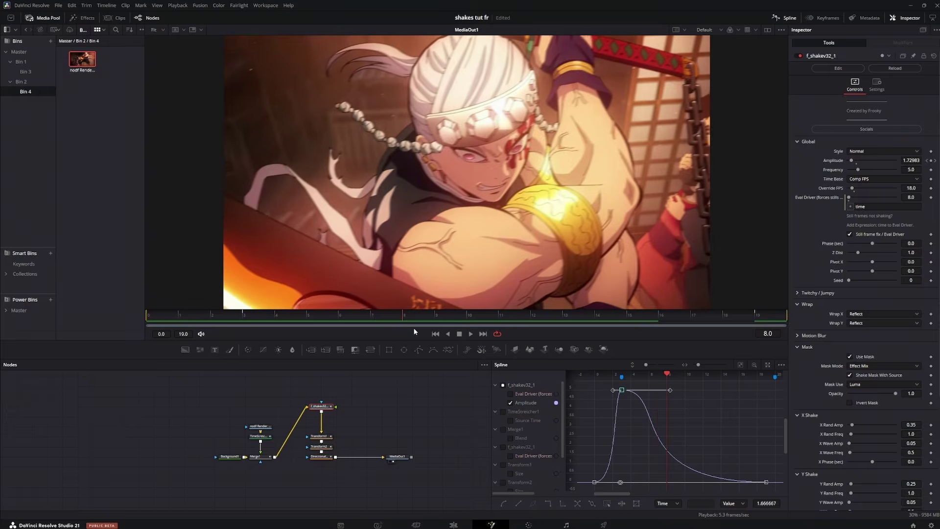
Increase the shake's Z Rand Amp and adjust the shake values below it.
scroll(830, 292, "down", 5)
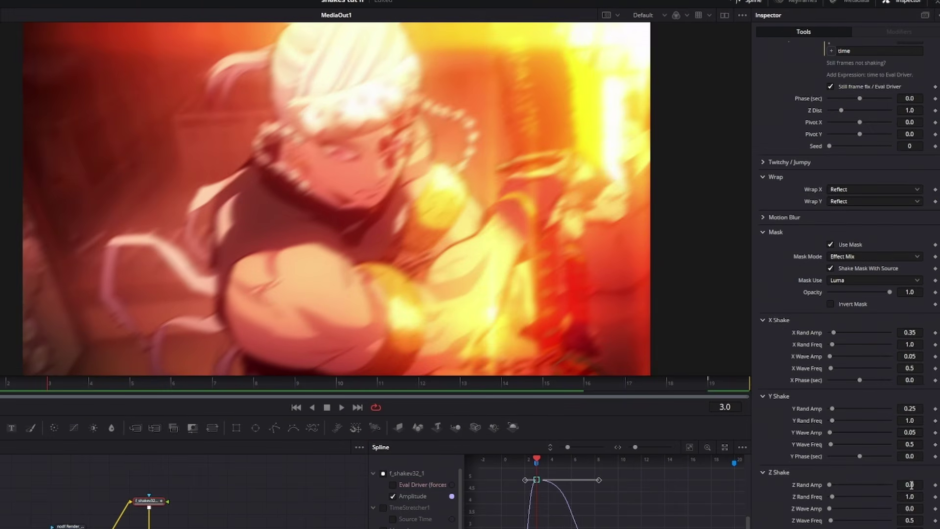
left_click_drag(911, 485, 921, 485)
left_click_drag(910, 451, 918, 452)
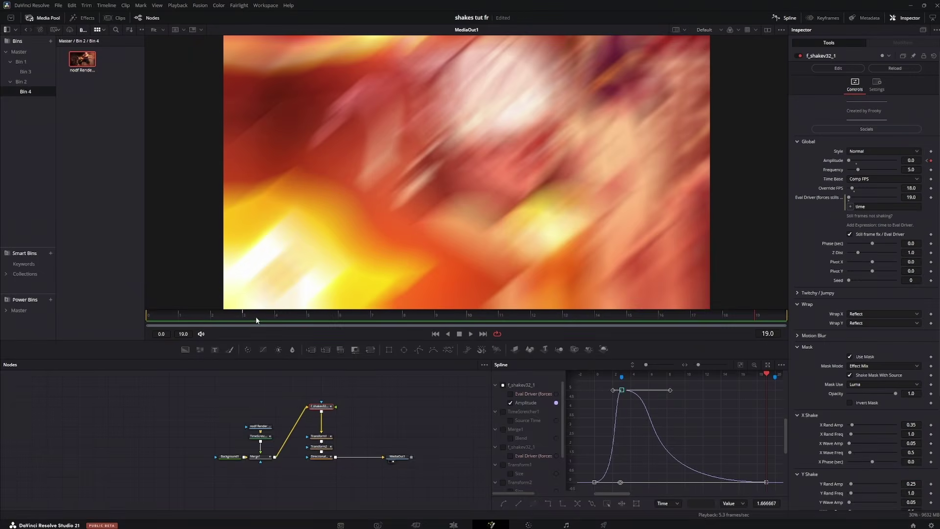
Try a Seed of 9 for the shake on frame 3 and scrub through the motion.
left_click(255, 318)
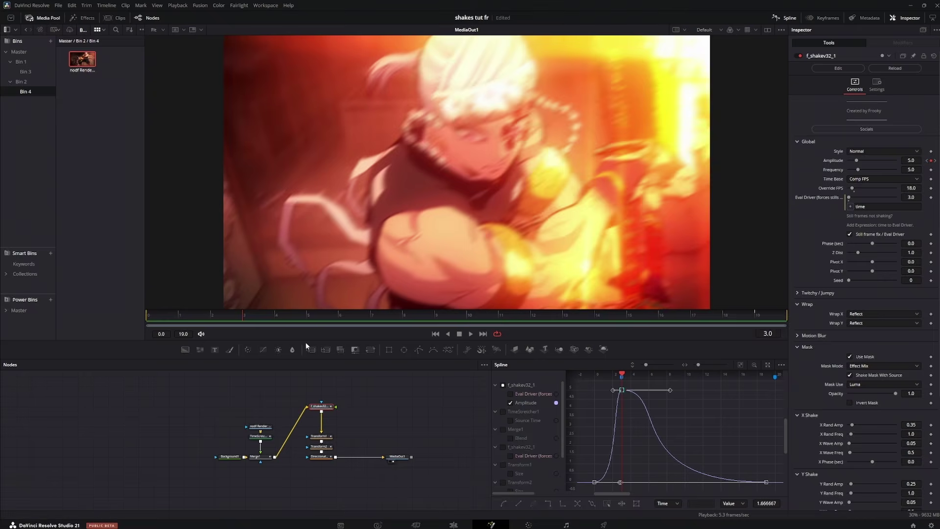
left_click(910, 280)
type("9")
key("Return")
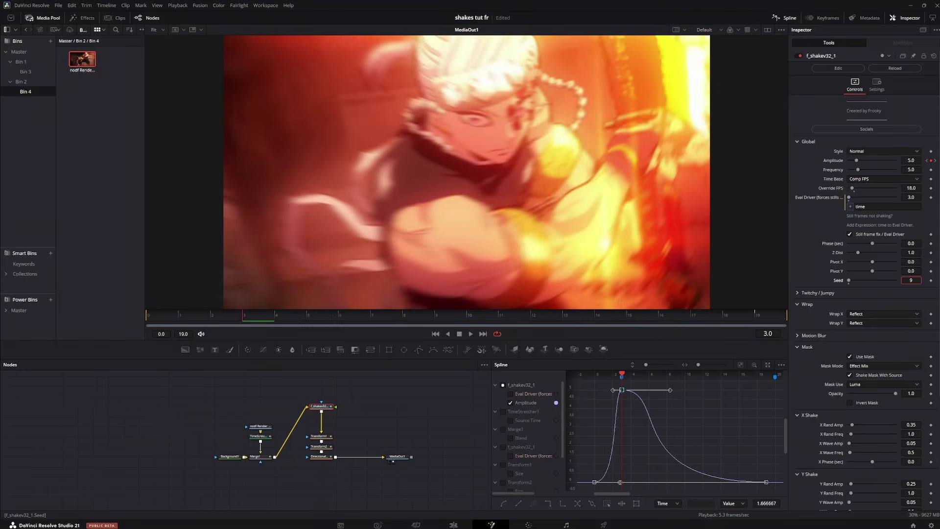
left_click_drag(158, 318, 476, 325)
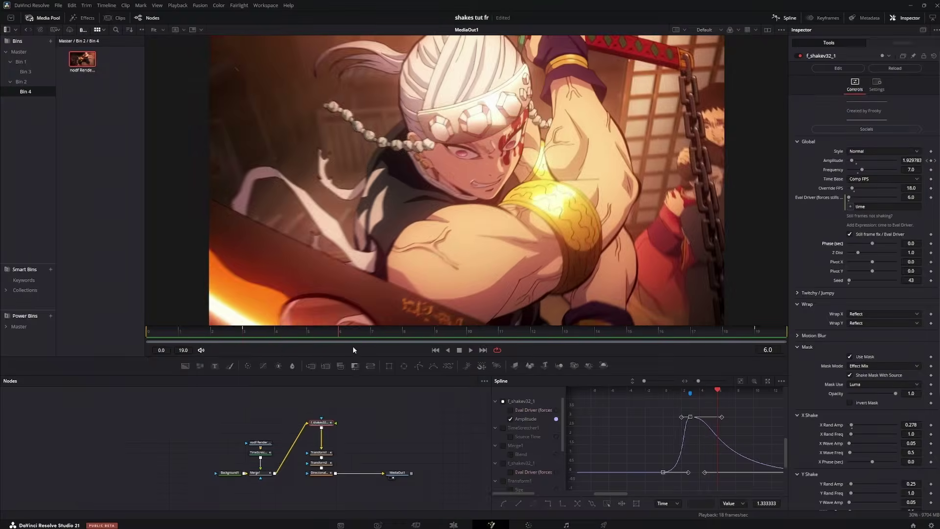
Space the graph apart from MediaOut1 and insert a BCC Lens Blur node after DirectionalBlur1, with the playhead on frame 0.
left_click_drag(353, 347, 292, 348)
left_click(398, 472)
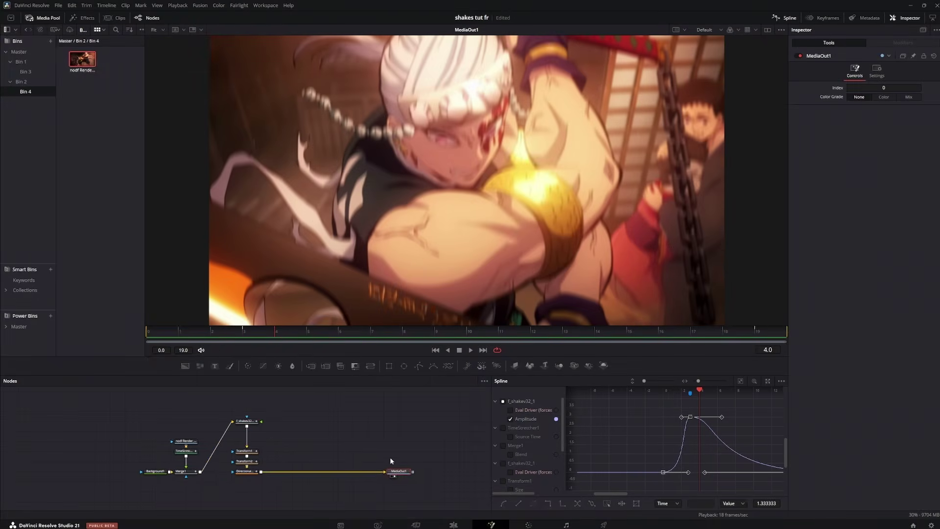
left_click(390, 457)
mouse_move(159, 331)
left_mouse_down()
mouse_move(254, 332)
mouse_move(149, 335)
left_mouse_up()
left_click(251, 471)
key("shift+space")
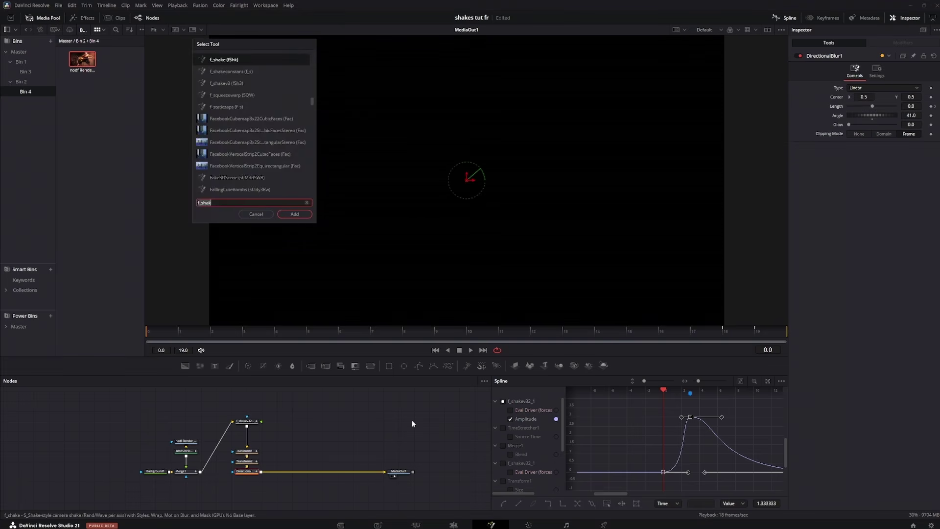
type("lens")
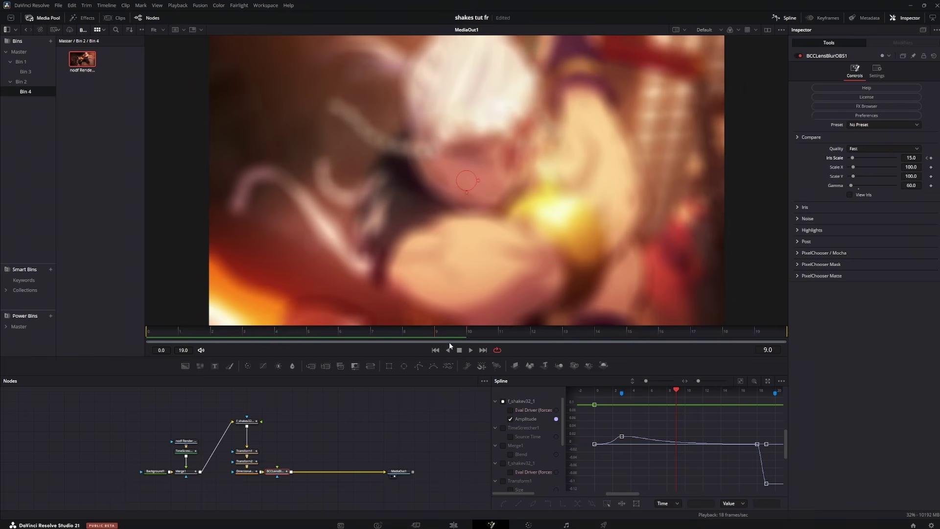
Keyframe the lens blur's Iris Scale at 15 on frame 0, 0 on frame 10 and 15 on frame 19, easing the curve.
left_click_drag(448, 342, 566, 337)
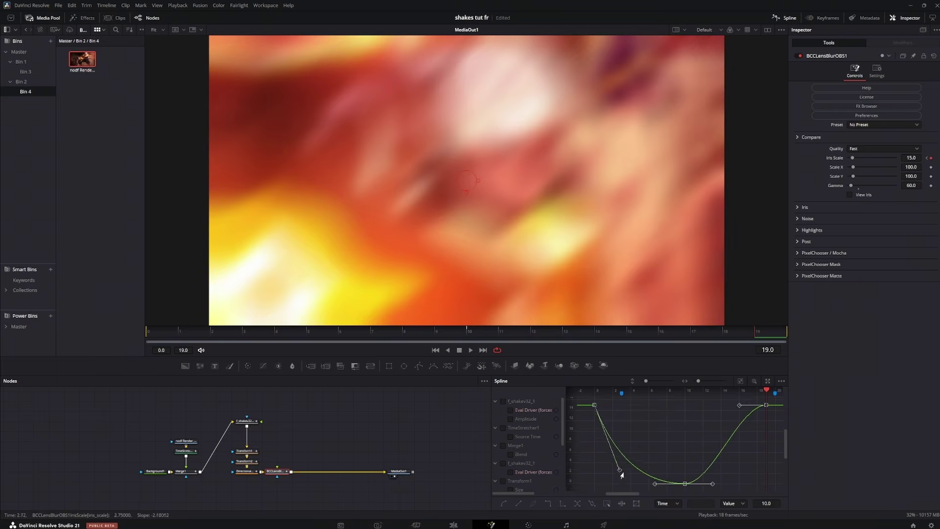
left_click_drag(619, 470, 594, 484)
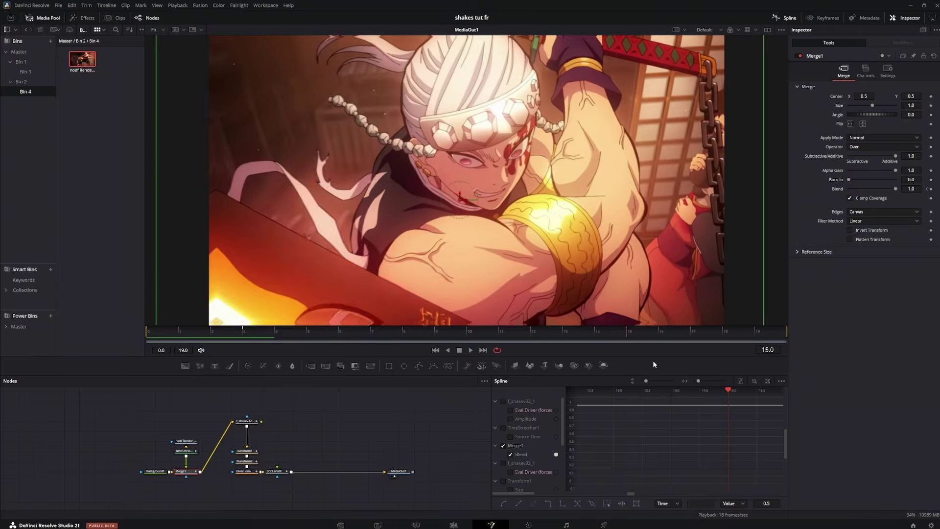
Add a second f_shakev32 ramping Amplitude to 10 on frame 19, with Tilt Rand Amp 0.24 and Z Rand Amp 0.016.
left_click(249, 423)
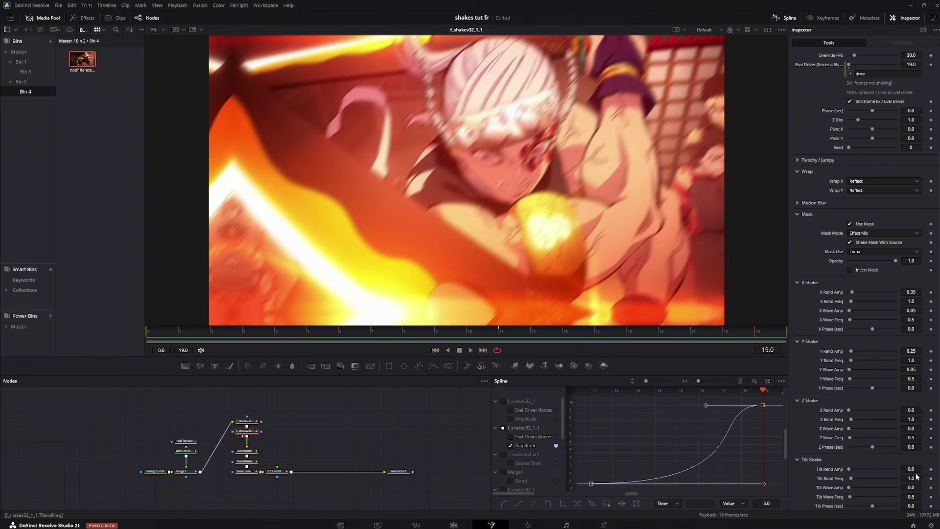
left_click_drag(912, 468, 923, 469)
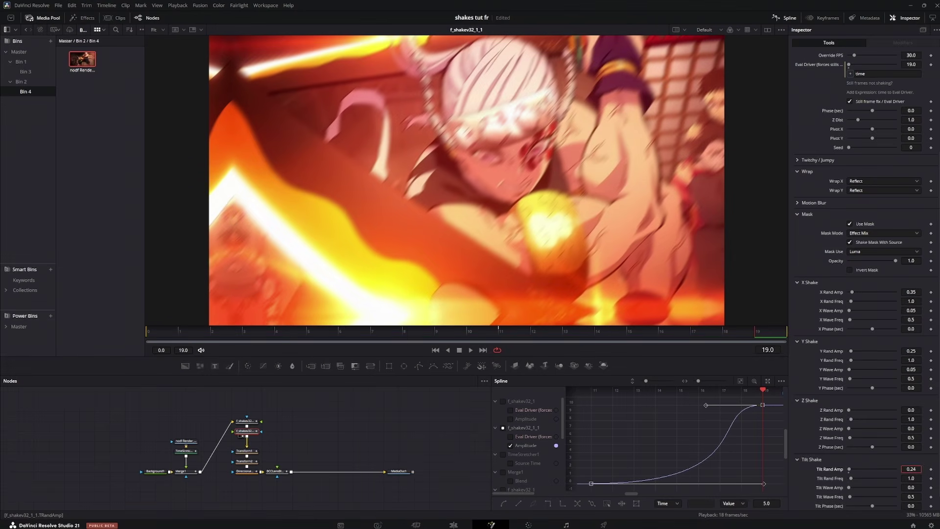
left_click_drag(911, 412, 919, 412)
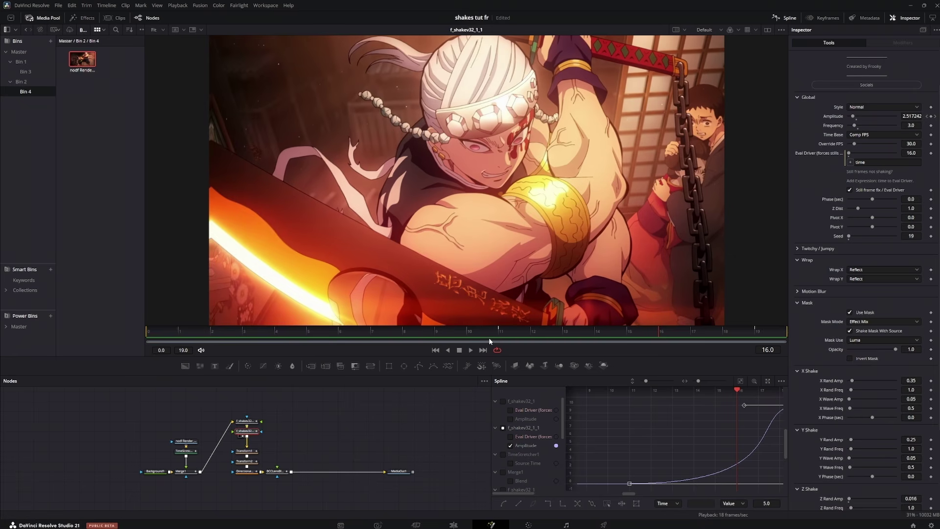
left_click_drag(489, 341, 755, 339)
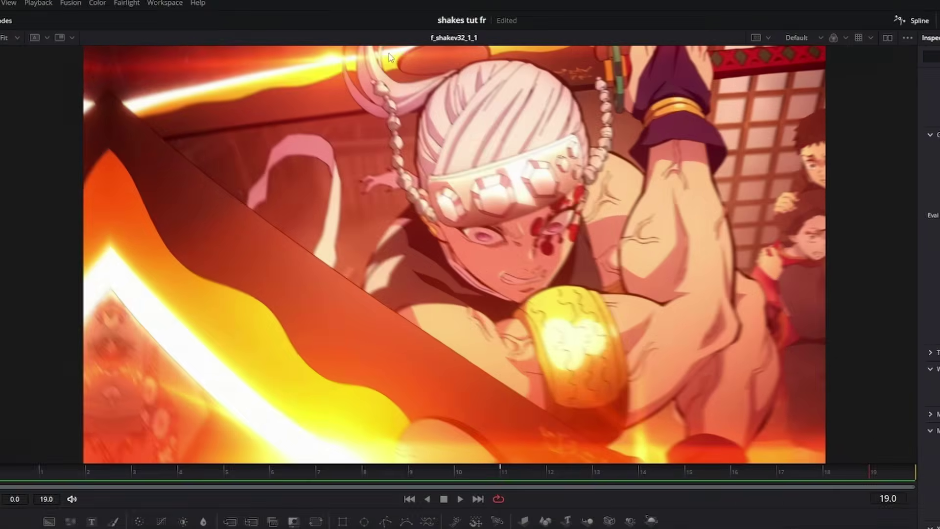
left_click_drag(415, 478, 869, 500)
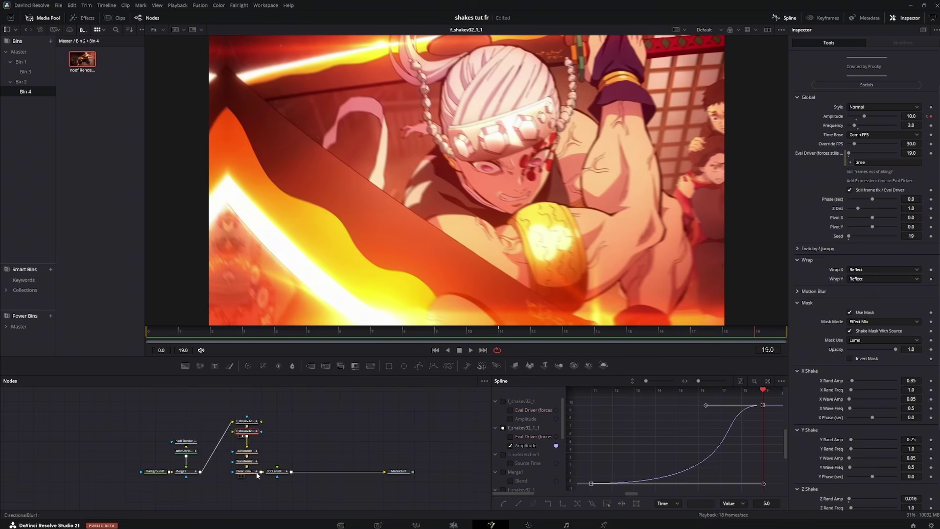
View DirectionalBlur1's output, then shift the zero Length keyframe from frame 18 to frame 15 and replay the composition.
left_click(250, 462)
key("2")
left_click_drag(327, 340, 147, 339)
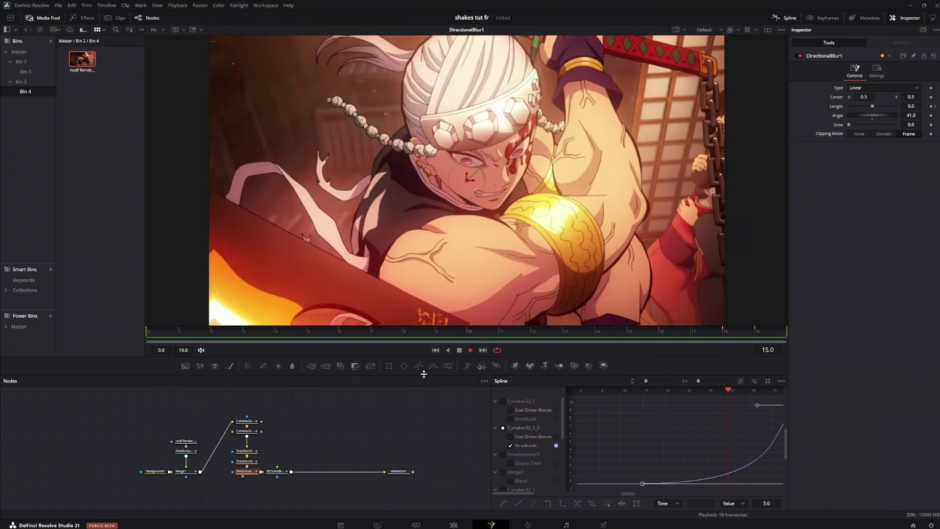
key("space")
left_click_drag(646, 332, 782, 333)
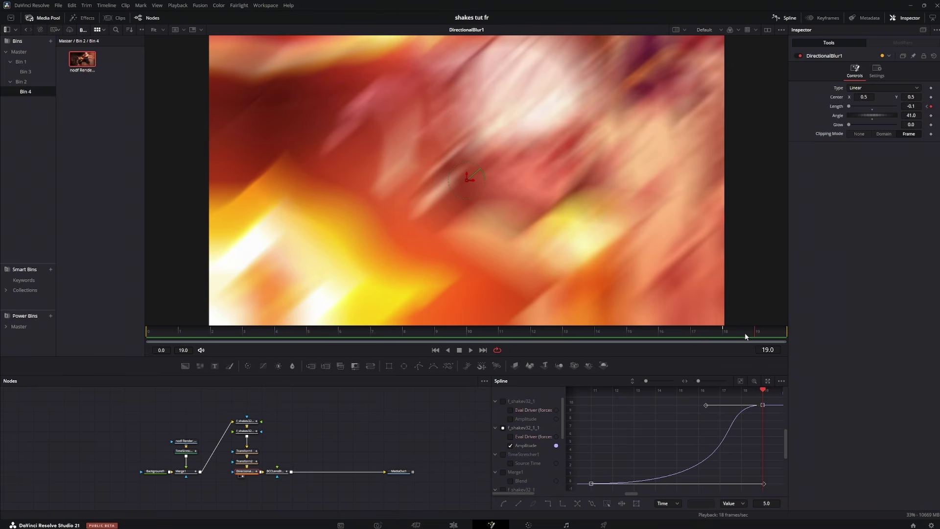
left_click(927, 106)
left_click(931, 107)
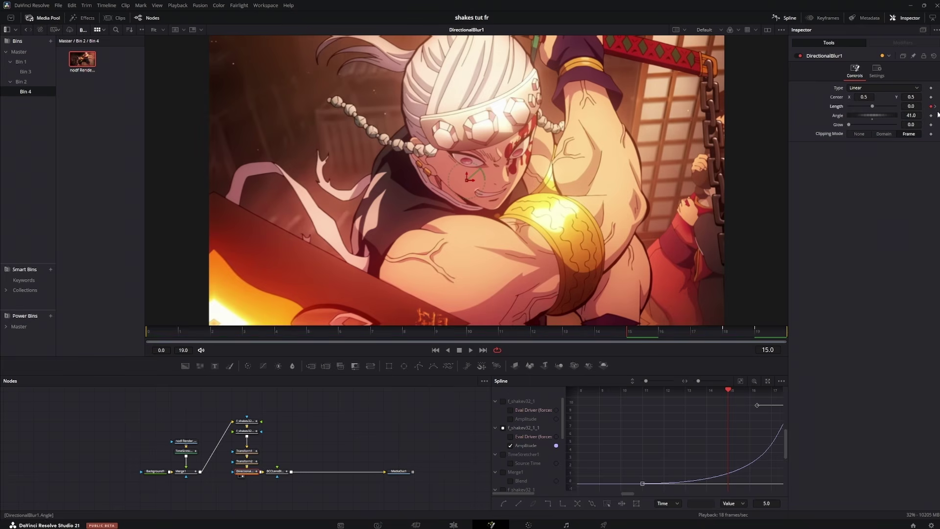
left_click_drag(650, 331, 501, 339)
key("space")
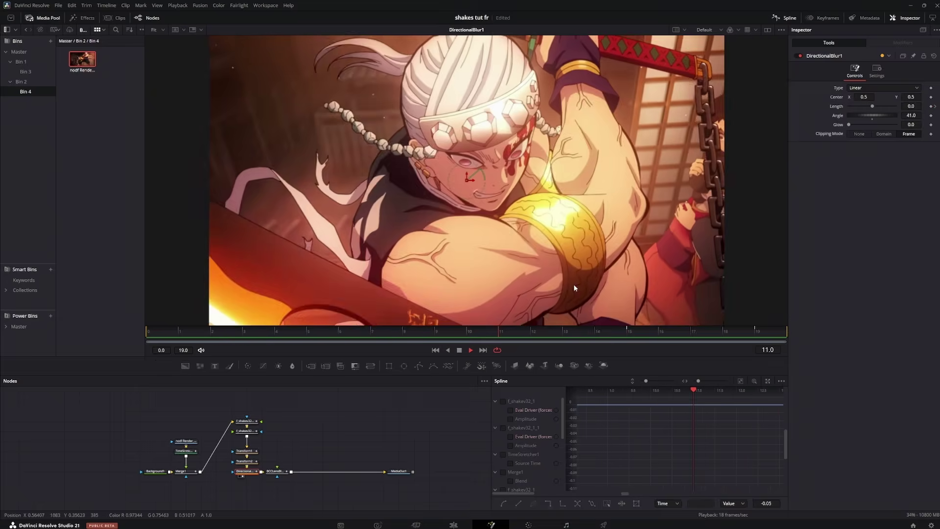
Return to the Edit timeline and play both clips from just before the first one to review the shake and transition.
left_click(746, 338)
left_click(453, 524)
left_click(539, 359)
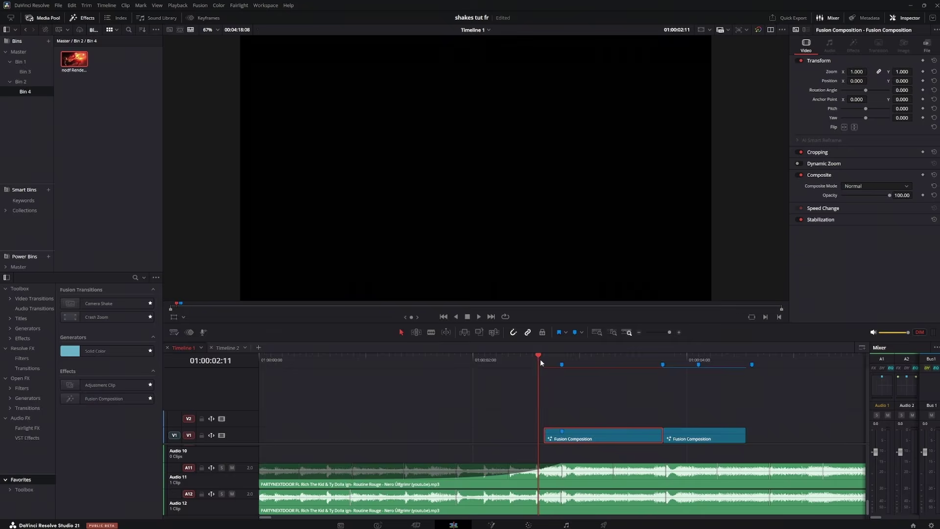
key("space")
scroll(581, 413, "right", 3)
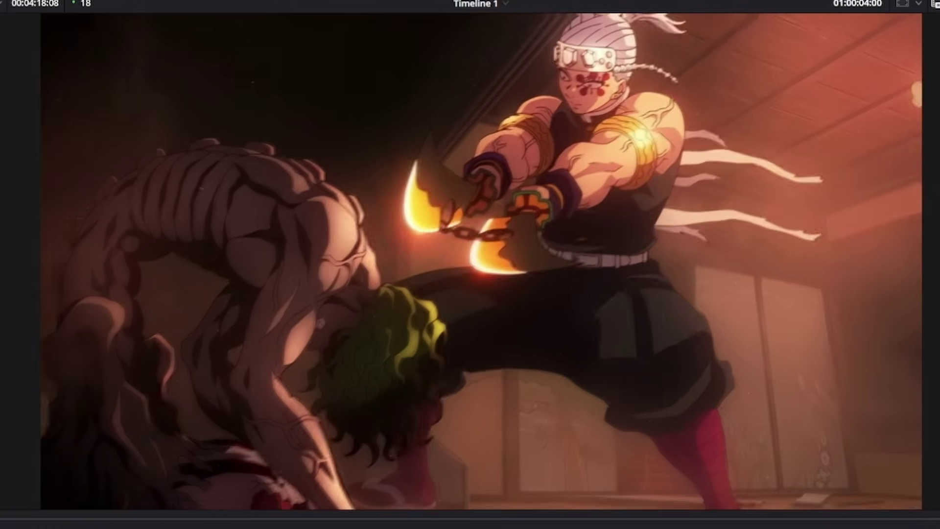
key("space")
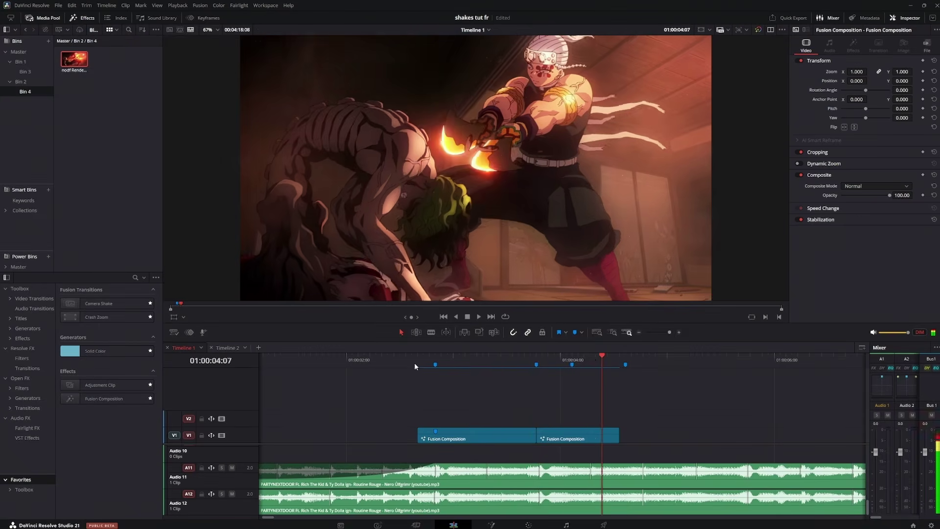
Open the second clip's Fusion composition and add a Transform node after DirectionalBlur1.
left_click(572, 358)
mouse_move(572, 358)
left_mouse_down()
mouse_move(541, 358)
mouse_move(572, 358)
left_mouse_up()
key("shift+5")
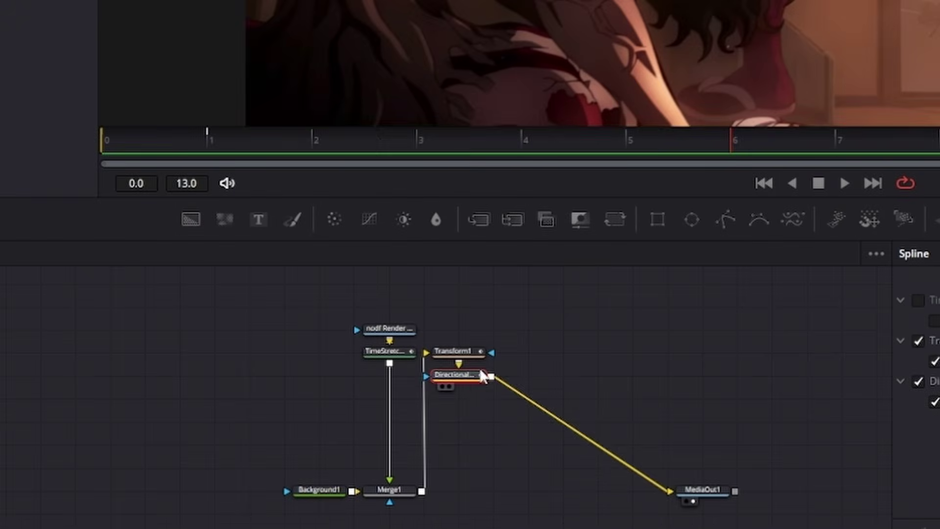
left_click(615, 219)
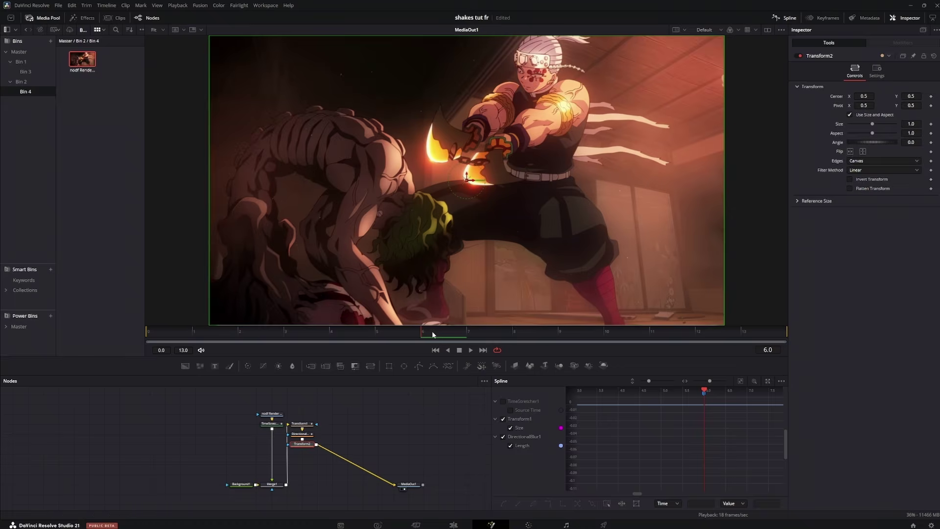
Keyframe Transform2's Size at 1.0 on frame 0 and 1.2 on frame 13, and move its pivot to 0.213, 0.962.
left_click_drag(433, 332, 147, 333)
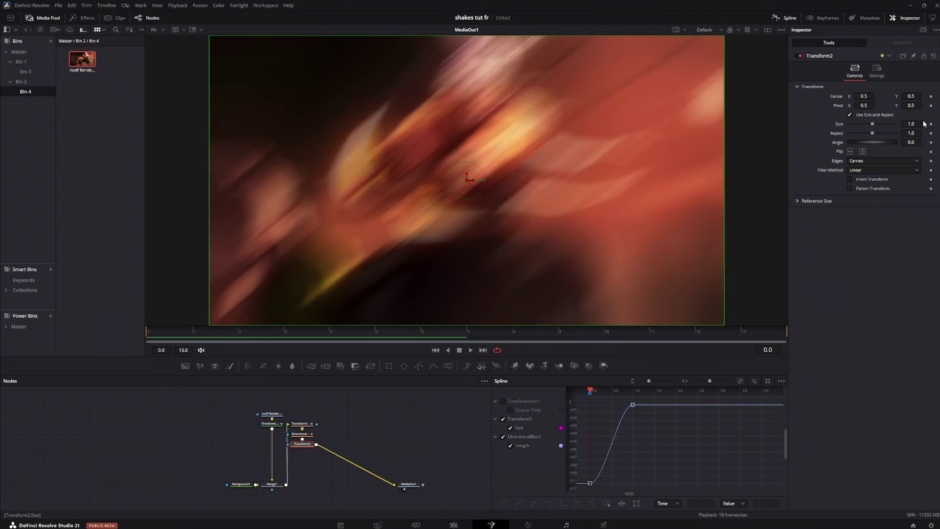
left_click(930, 124)
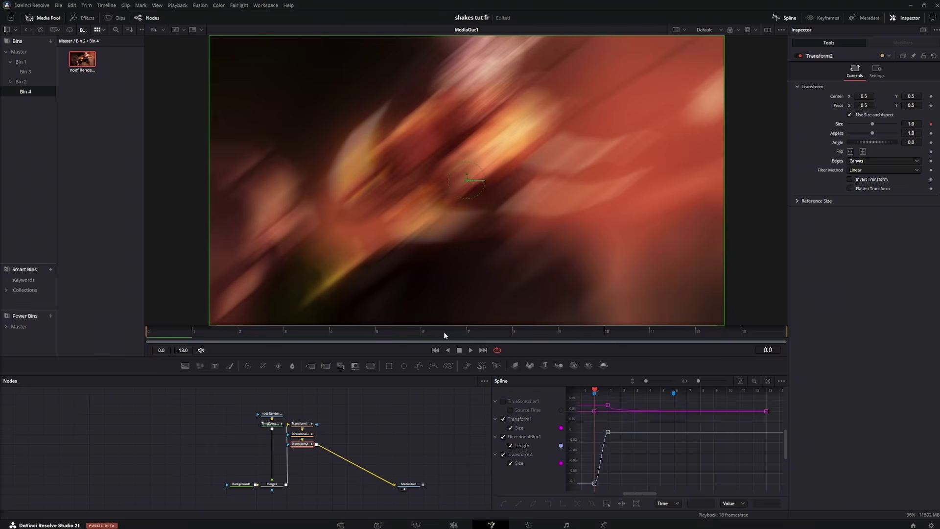
left_click(449, 333)
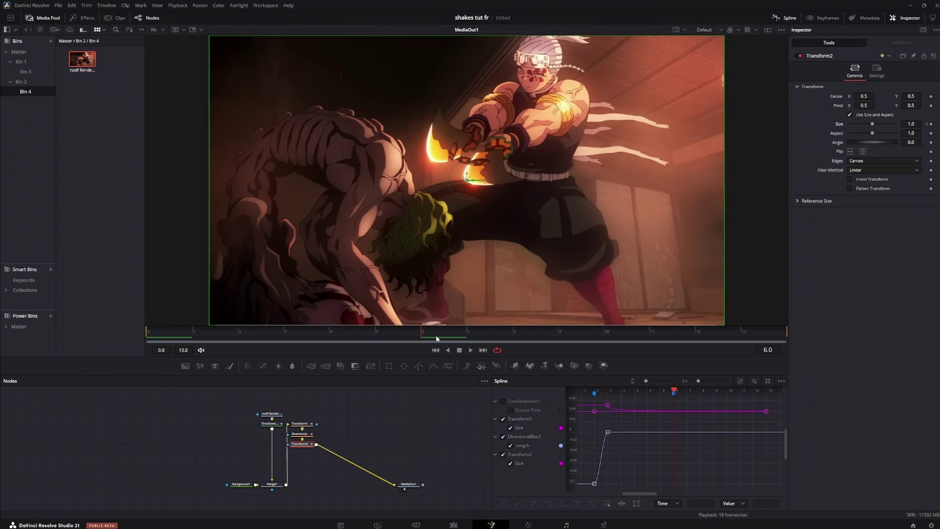
left_click_drag(436, 338, 802, 338)
left_click(918, 123)
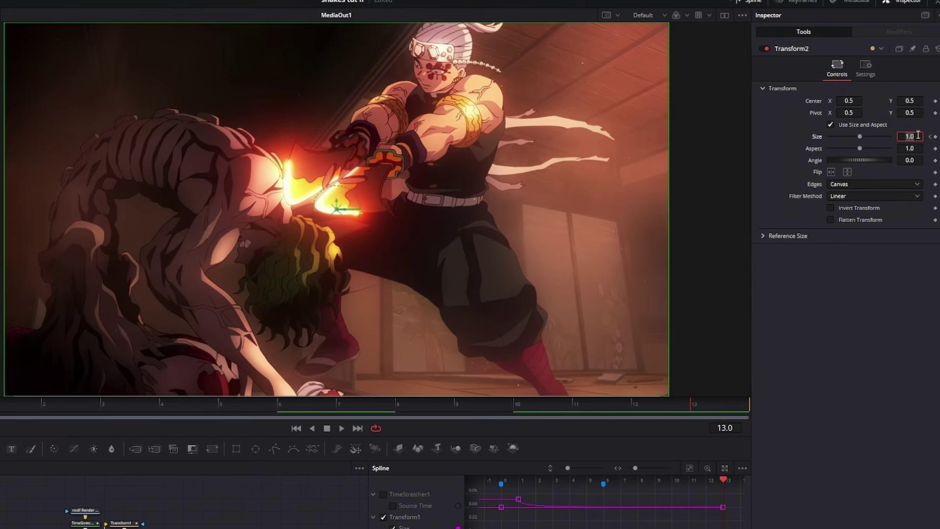
type("1.3")
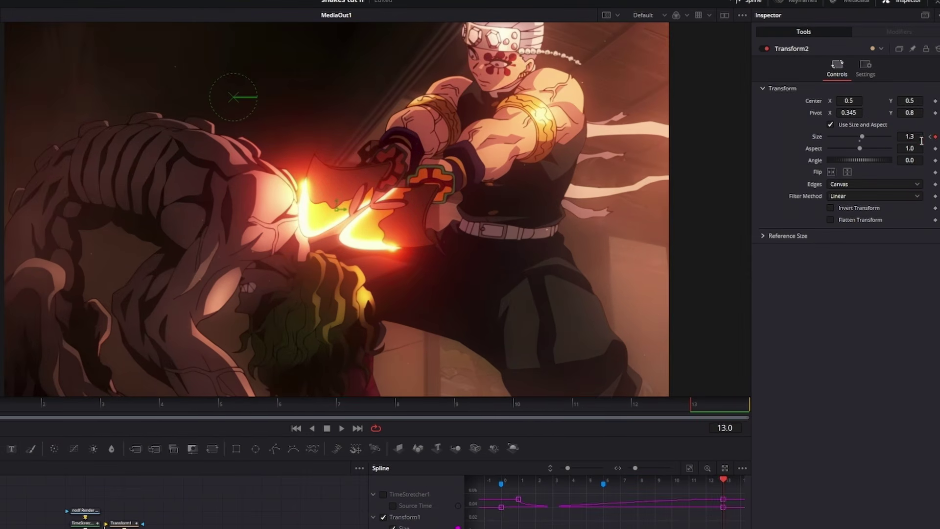
type(".2")
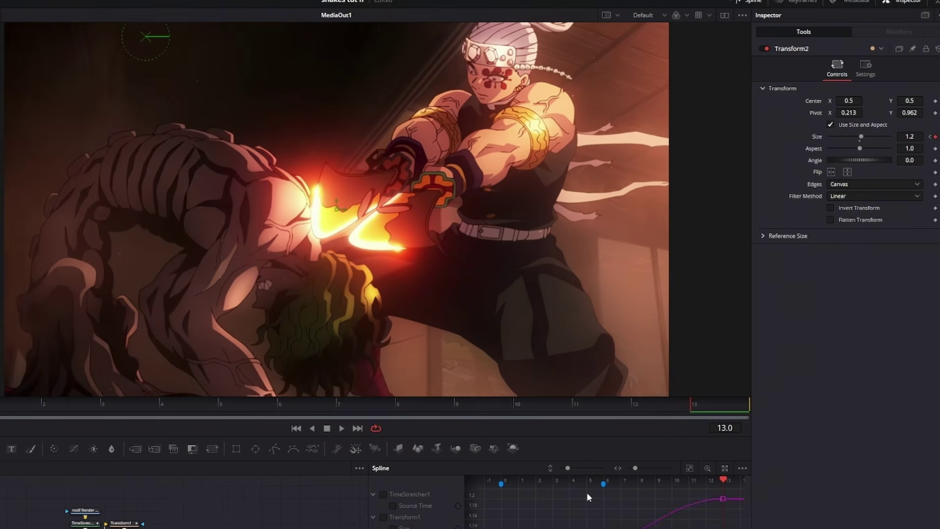
Smooth Transform2's Size curve with an eased S-shape and set the Size keyframe on frame 13 to 1.1.
key("f")
left_click_drag(517, 489, 744, 489)
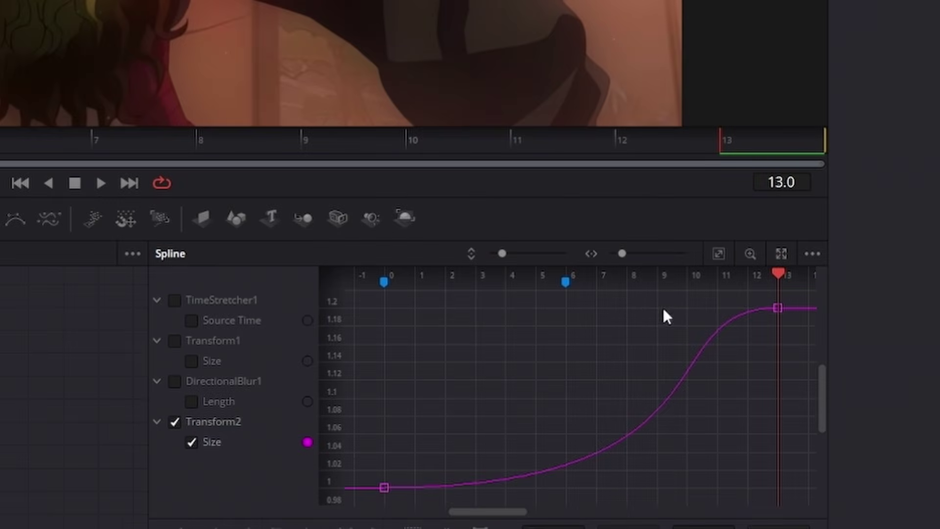
left_click_drag(647, 308, 375, 308)
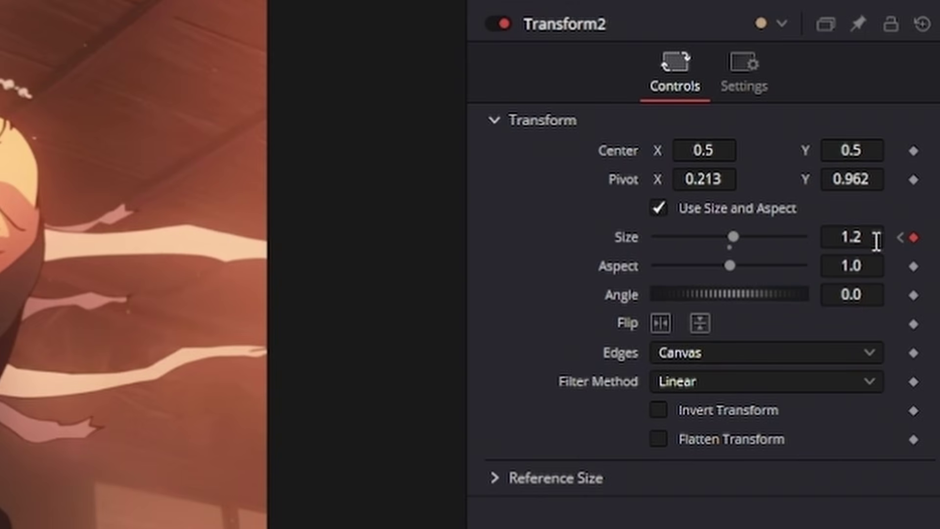
left_click(872, 239)
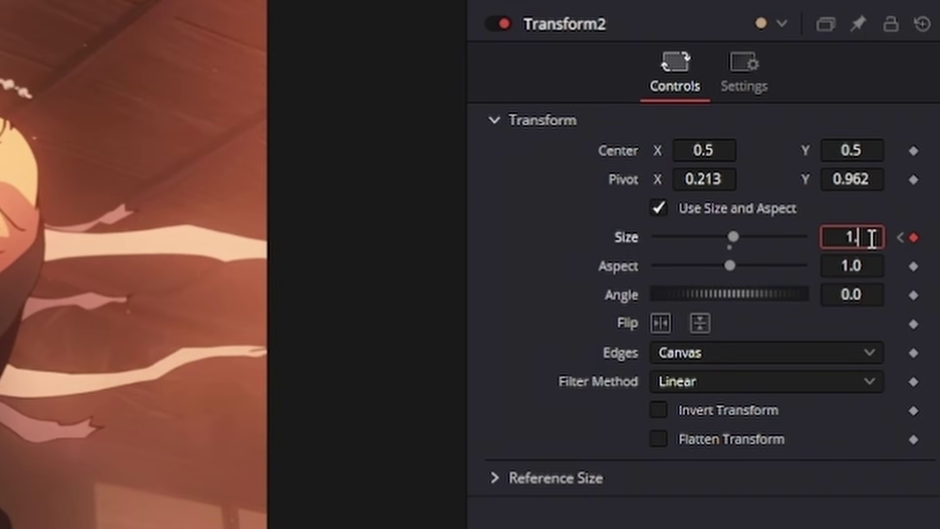
type("1.1")
key("Return")
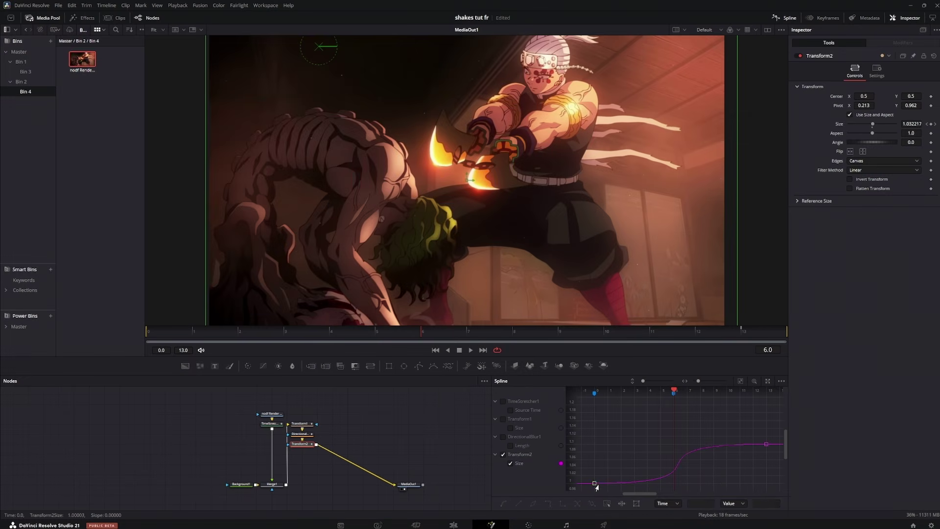
Move Transform2's first Size keyframe from frame 0 to frame 6, reshape its curve for a fast start and slow finish, and replay.
left_click_drag(594, 483, 656, 484)
key("ctrl+a")
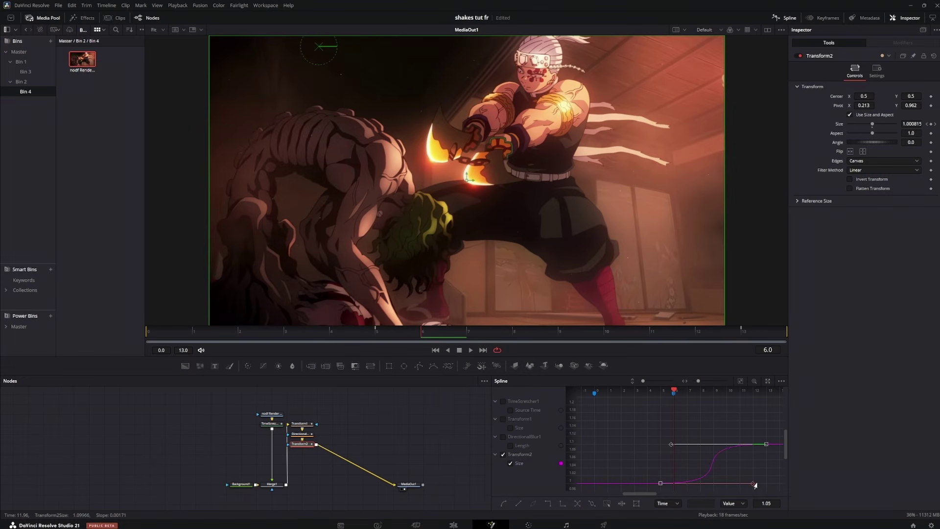
left_click_drag(750, 484, 674, 484)
key("ctrl+a")
left_click_drag(554, 406, 539, 404)
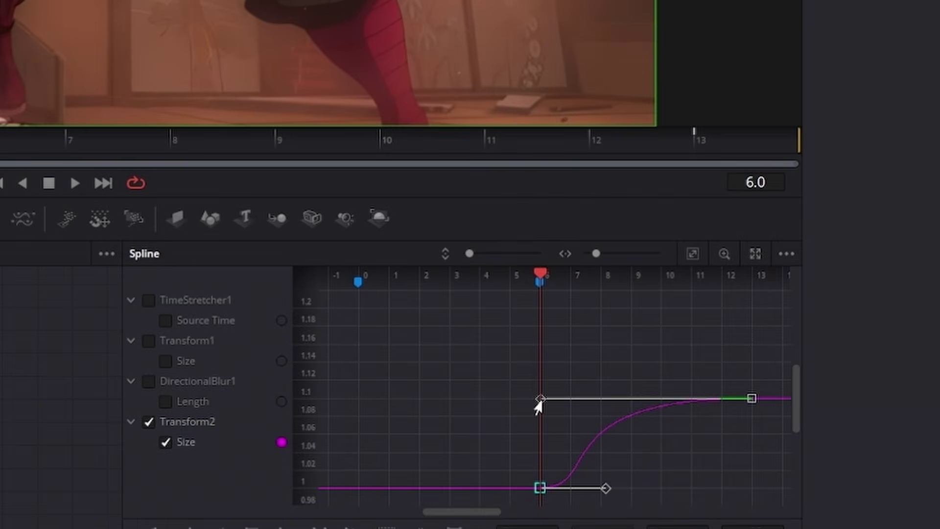
left_click_drag(604, 491, 541, 489)
left_click(342, 331)
key("space")
left_click(742, 381)
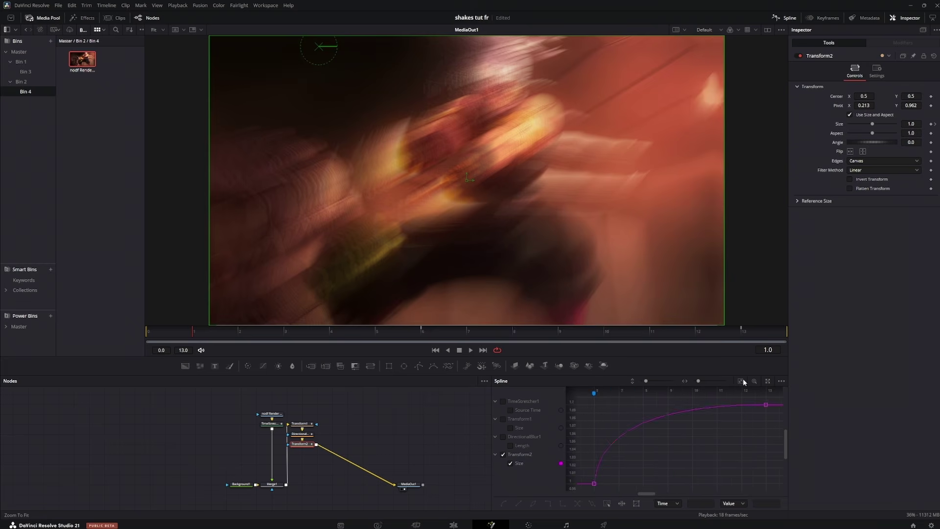
Shift Transform2's first Size keyframe to frame 4, reshape the curve to rise steeply around frame 6, and play the composition.
left_click_drag(621, 427, 698, 419)
key("ctrl+a")
left_click_drag(681, 464, 717, 479)
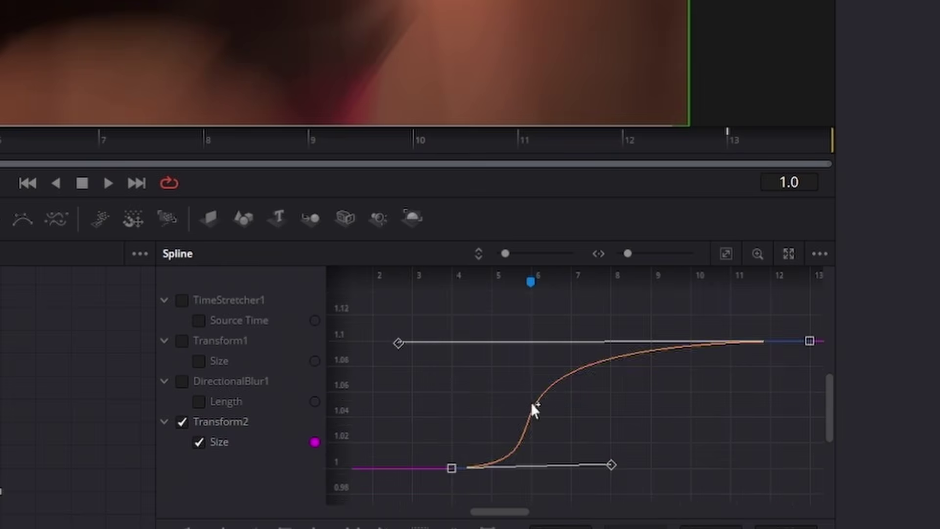
key("space")
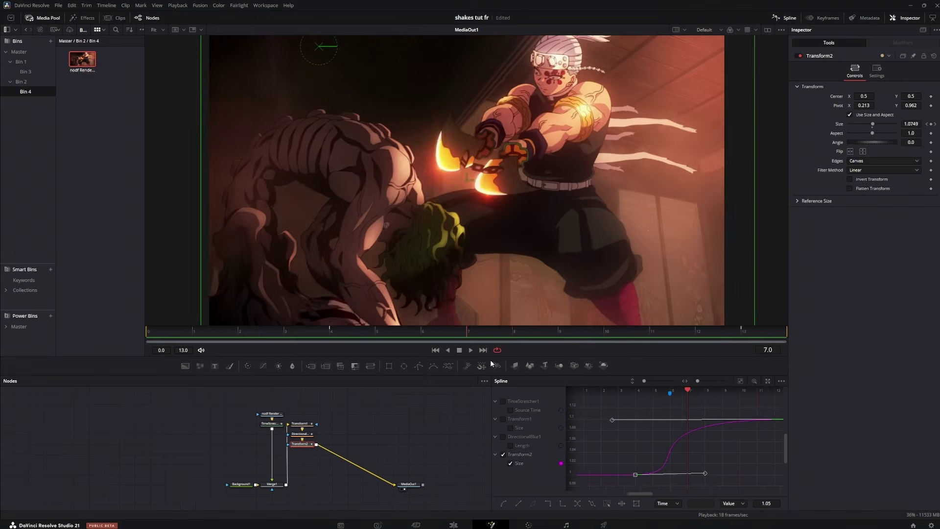
left_click_drag(857, 107, 880, 106)
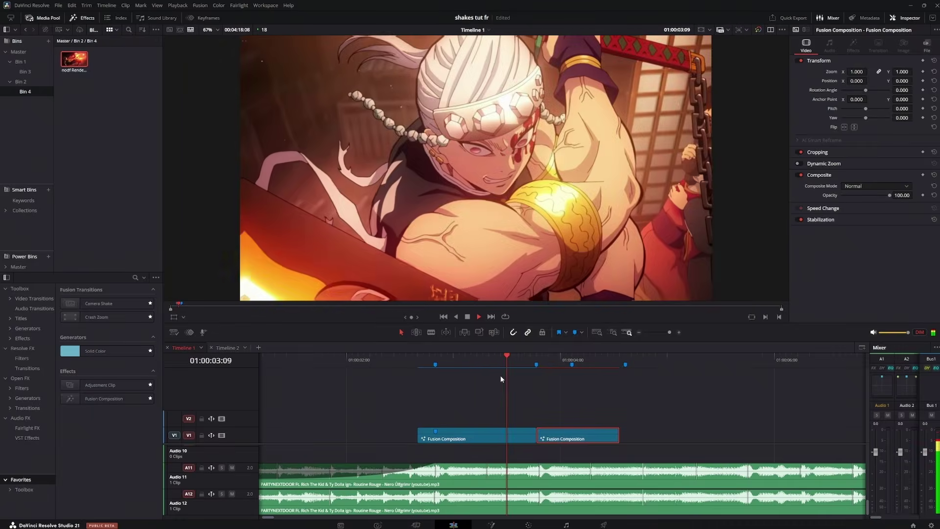
Open the second clip's Fusion composition and add an f_shakev32 node after DirectionalBlur1.
left_click_drag(528, 355, 537, 357)
left_click(559, 442)
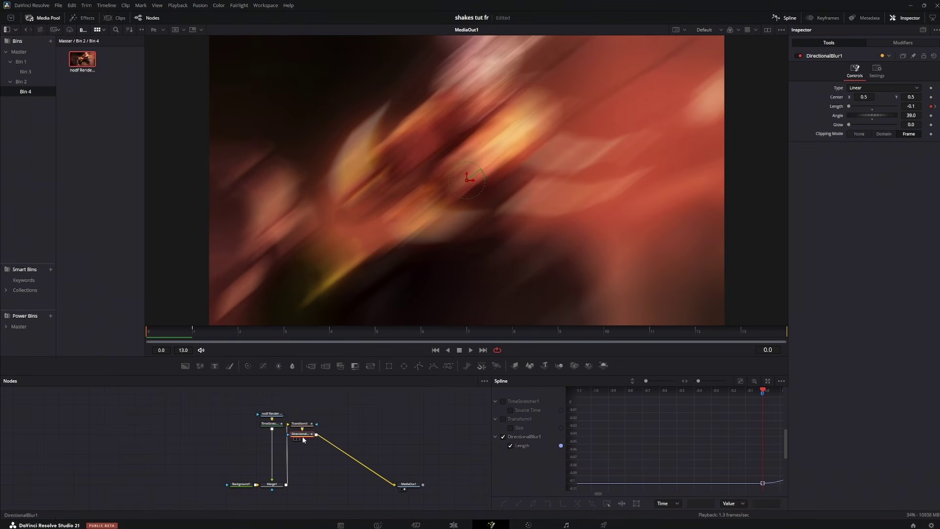
key("shift+space")
type("shake")
key("Down")
key("Down")
key("Return")
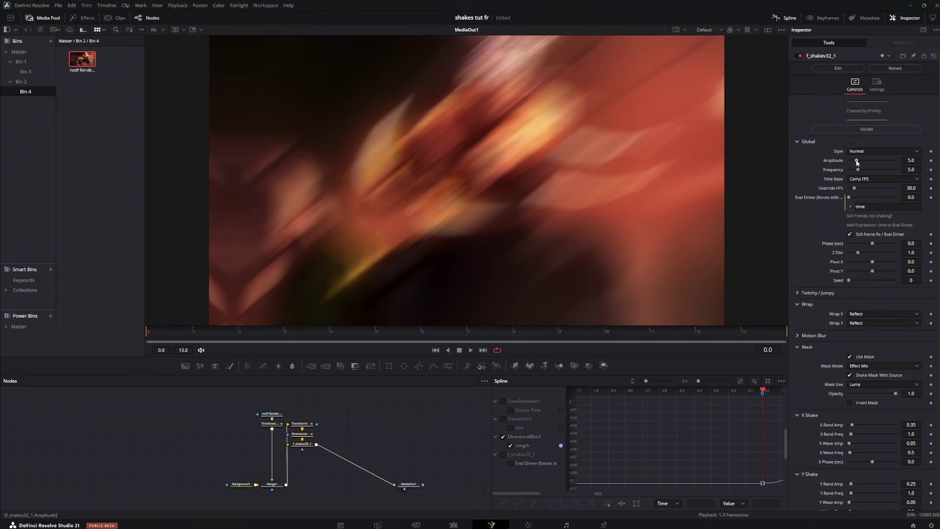
Keyframe the shake's Amplitude at 5.0 on frame 0 and 0.0 on frame 13, and scrub the first frames.
left_click_drag(174, 331, 764, 327)
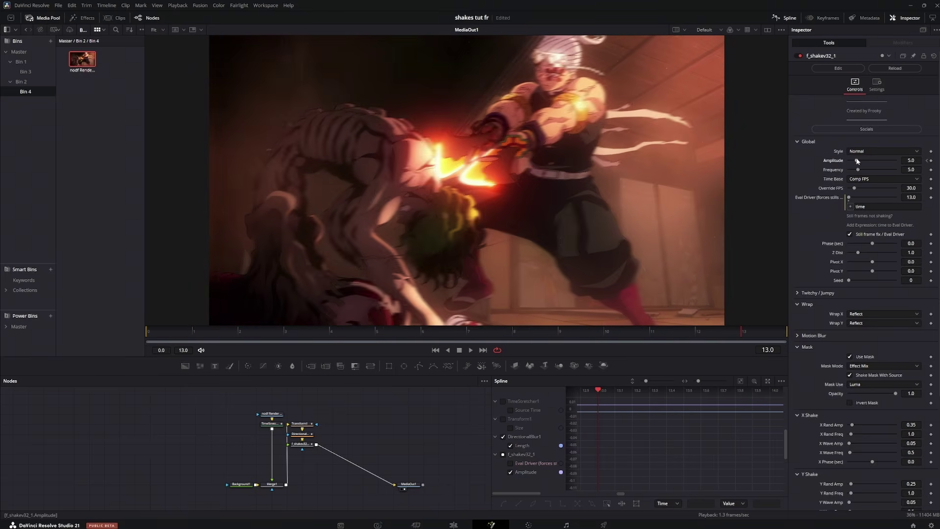
left_click_drag(857, 160, 848, 160)
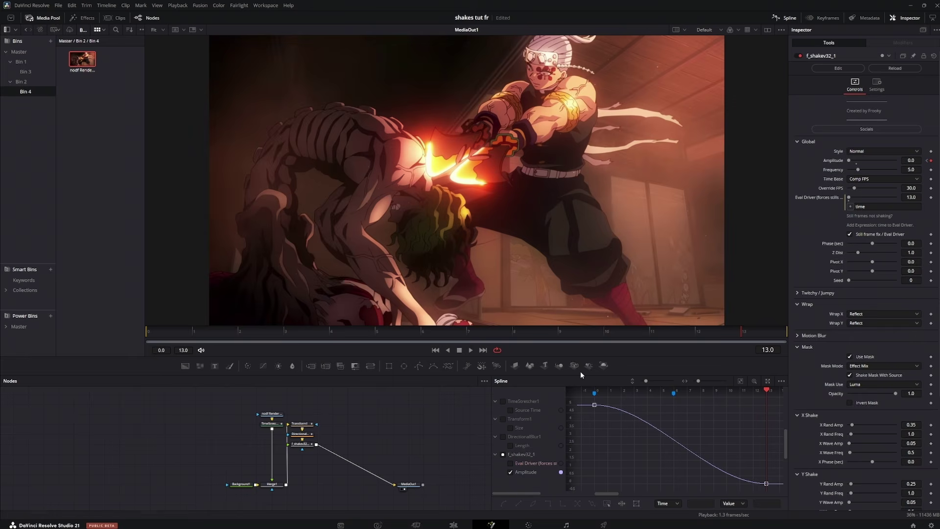
left_click_drag(157, 339, 330, 331)
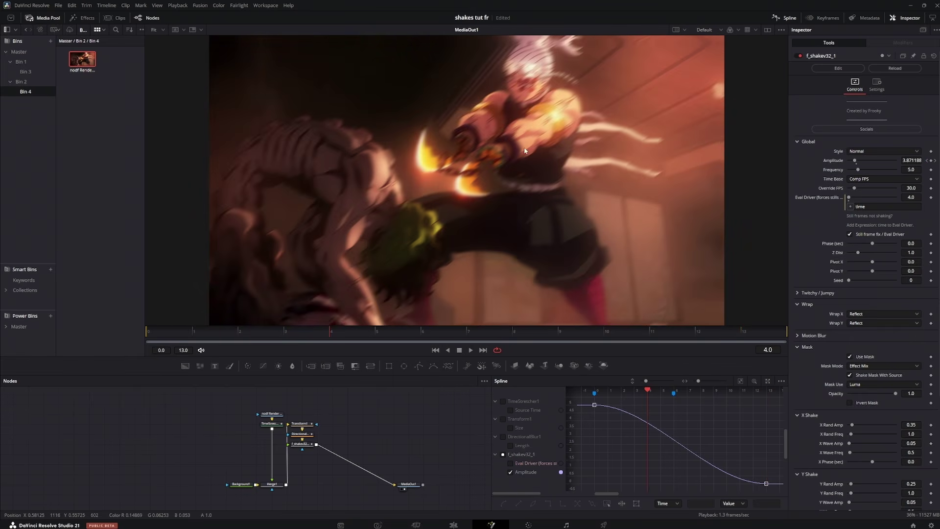
left_click_drag(191, 334, 145, 335)
Ease the falling Amplitude curve, raise its frame 0 keyframe to 10, and set the shake's Frequency to 11 and Seed to 9.
left_click_drag(652, 405, 589, 478)
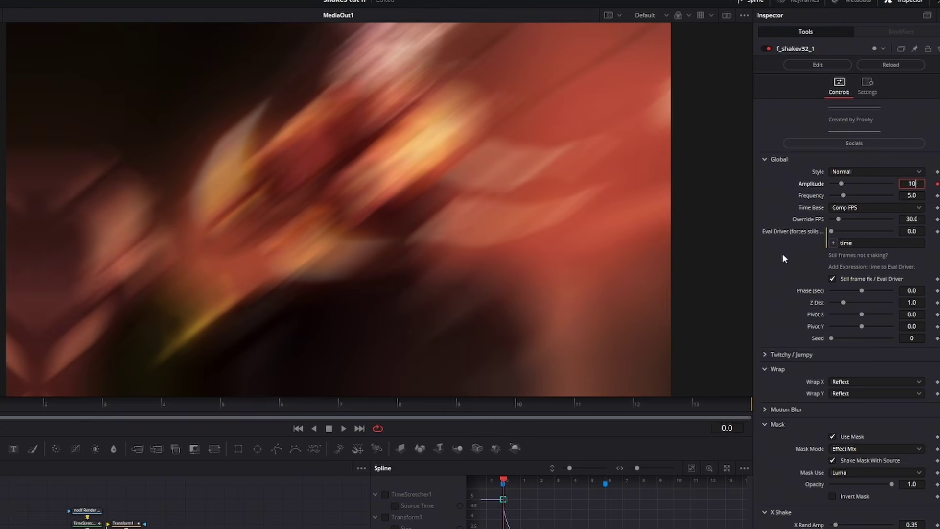
key("Return")
key("space")
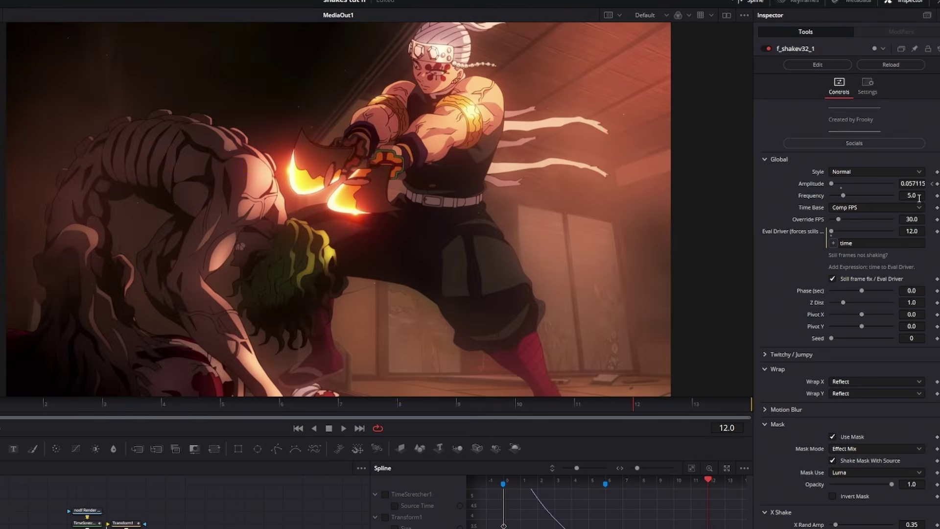
left_click_drag(1, 409, 137, 408)
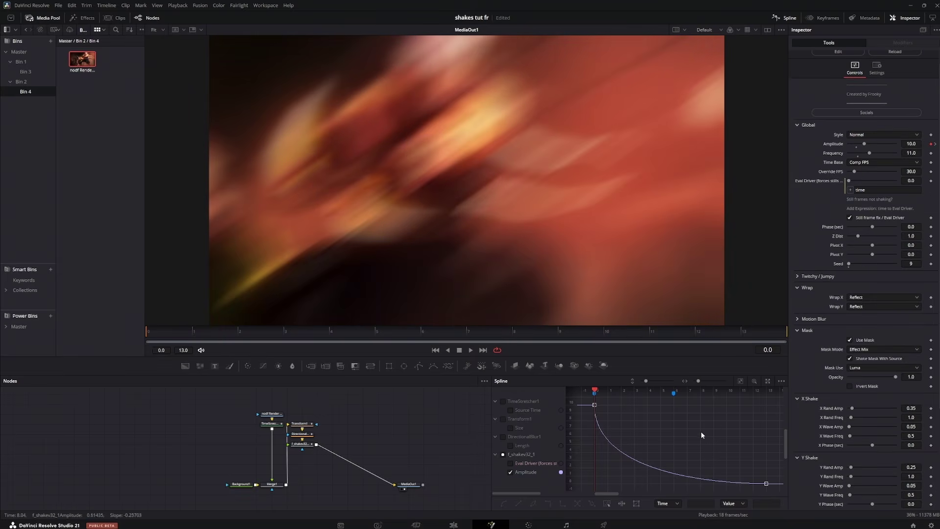
Steepen the start of the Amplitude curve with a longer easing tail, set the shake's Frequency to 8.0, and replay.
left_click(594, 405)
left_click_drag(595, 472, 606, 480)
left_click_drag(709, 483, 654, 483)
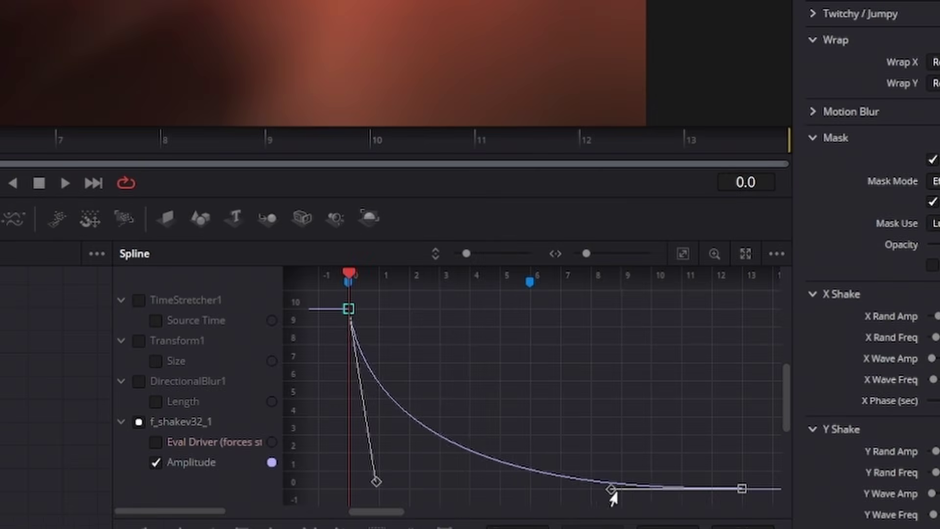
left_click(511, 411)
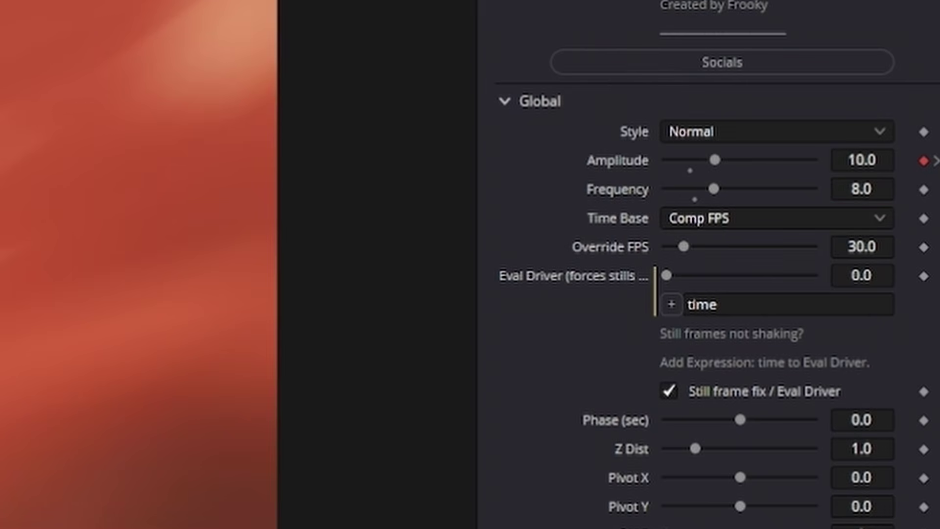
key("space")
key("space")
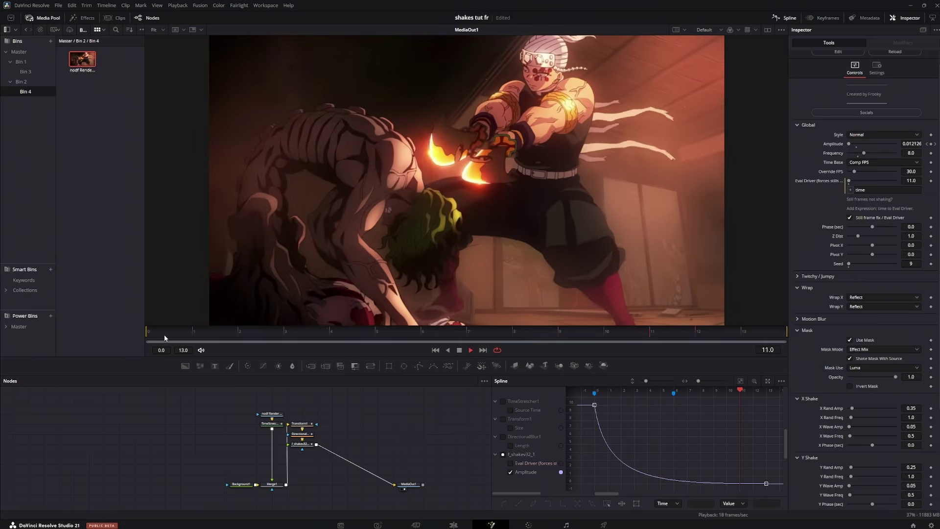
Return to the Edit timeline and play the first clip and the cut into the second to check the new shake.
left_click(453, 525)
left_click(438, 356)
key("space")
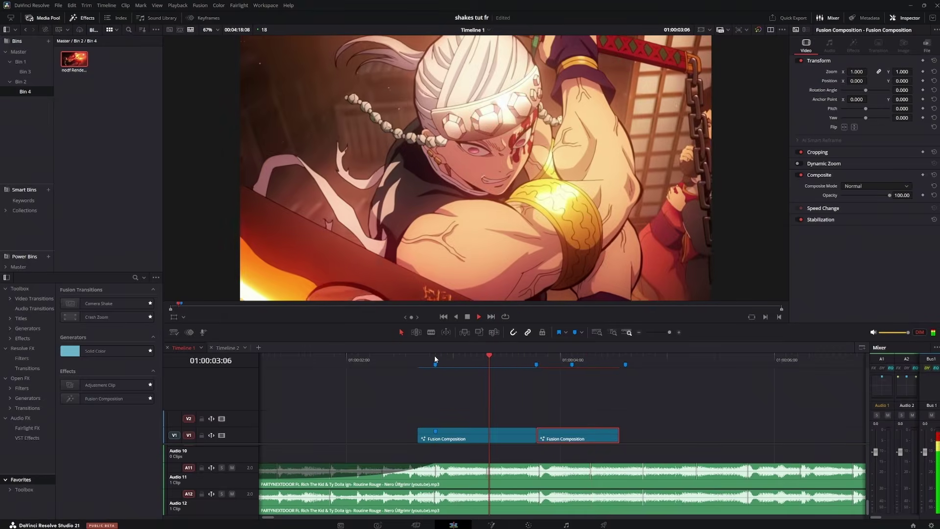
left_click(524, 356)
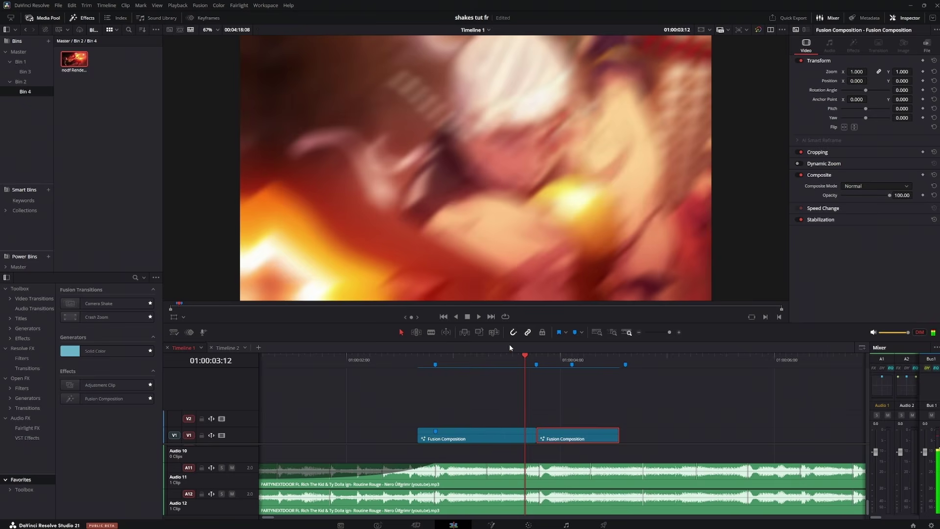
key("space")
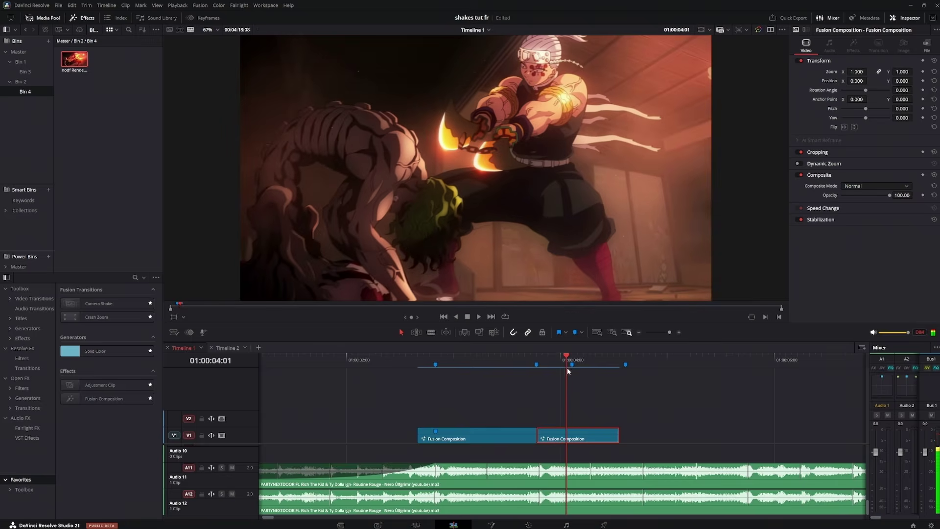
Shrink the viewer image and replay both clips from before the first one to judge the transition at small size.
left_click(549, 358)
scroll(492, 205, "down", 6)
left_click(521, 361)
key("space")
key("space")
scroll(522, 214, "up", 2)
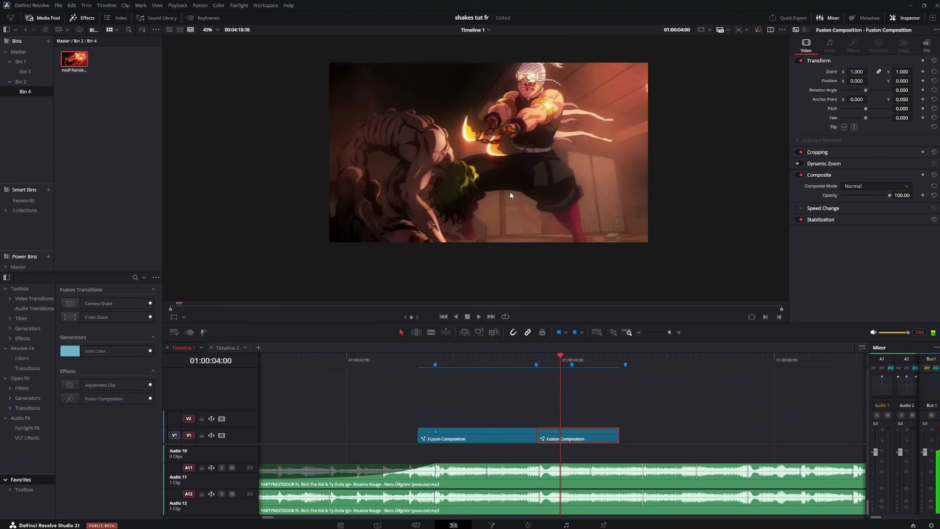
left_click_drag(522, 213, 522, 169)
left_click_drag(491, 362, 423, 362)
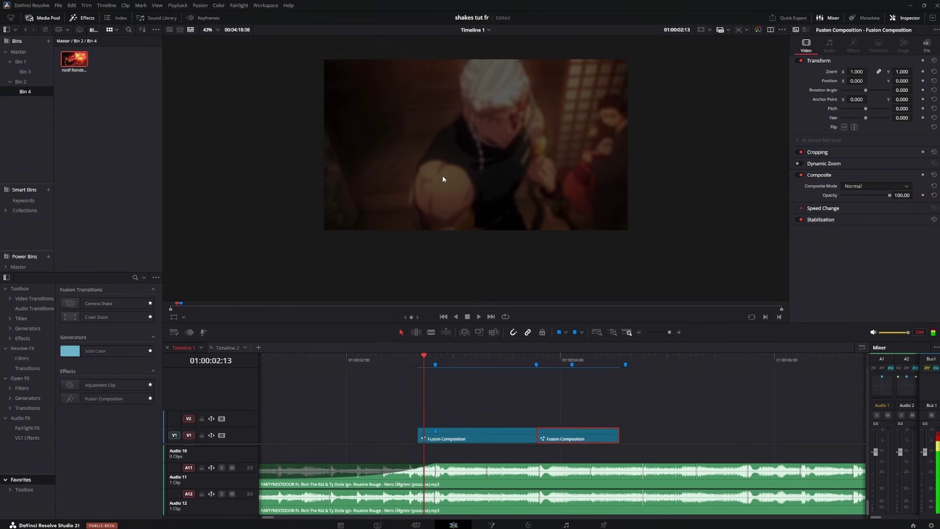
left_click_drag(492, 159, 524, 202)
scroll(524, 198, "down", 5)
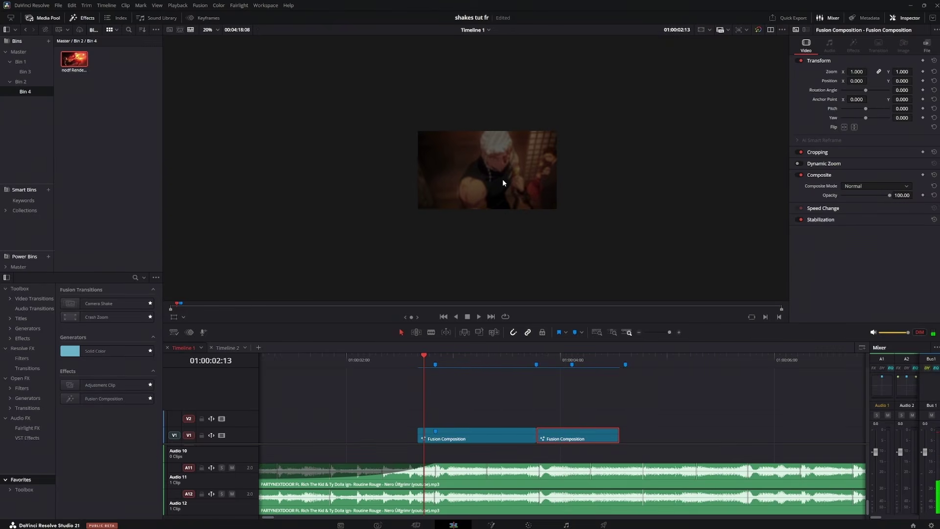
left_click(416, 357)
key("space")
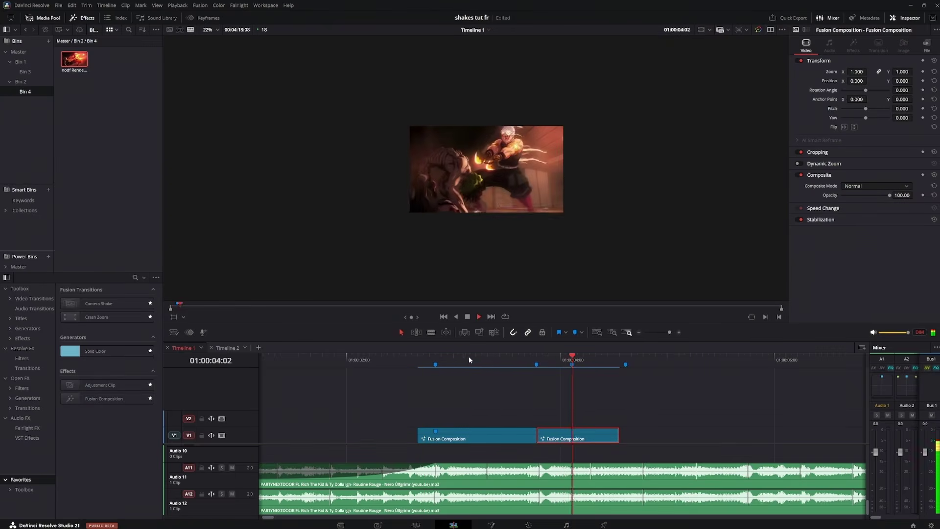
Compare the end of the first clip at different viewer sizes, then fit the image and scrub into the second clip.
scroll(509, 188, "up", 5)
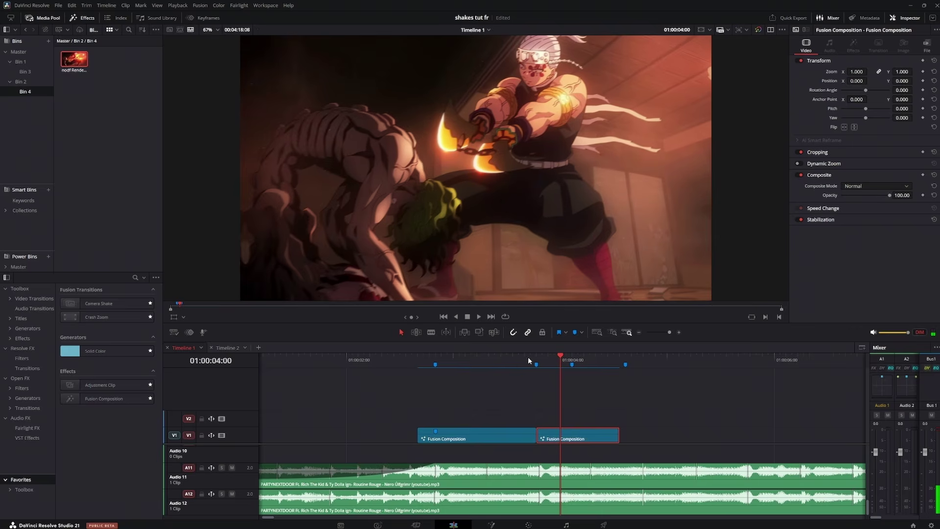
left_click(525, 357)
mouse_move(526, 358)
left_mouse_down()
mouse_move(572, 376)
mouse_move(537, 346)
mouse_move(500, 355)
left_mouse_up()
scroll(487, 194, "down", 5)
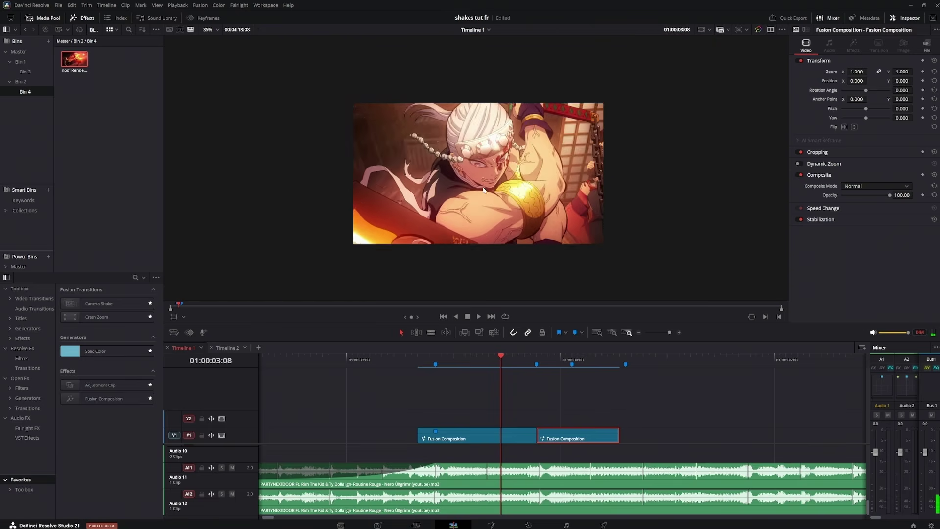
scroll(487, 194, "up", 4)
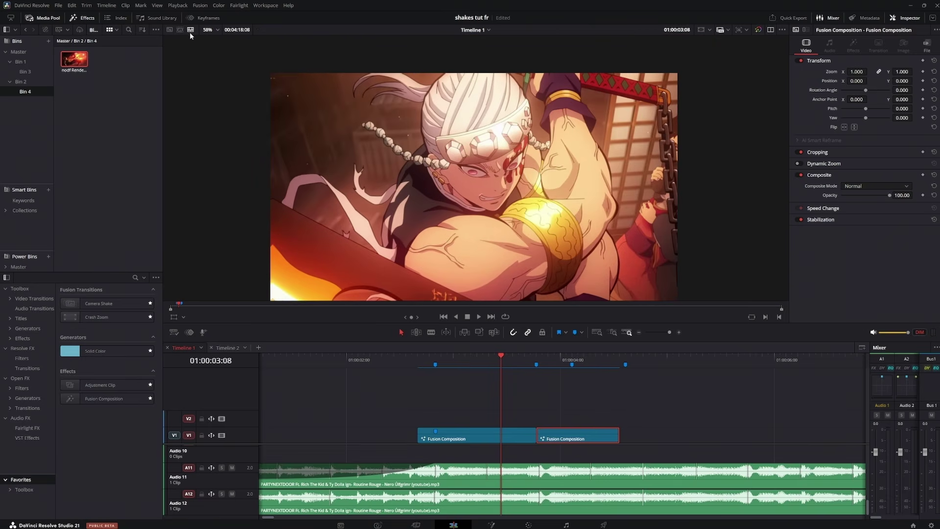
left_click(215, 31)
left_click(215, 41)
left_click_drag(539, 360, 566, 370)
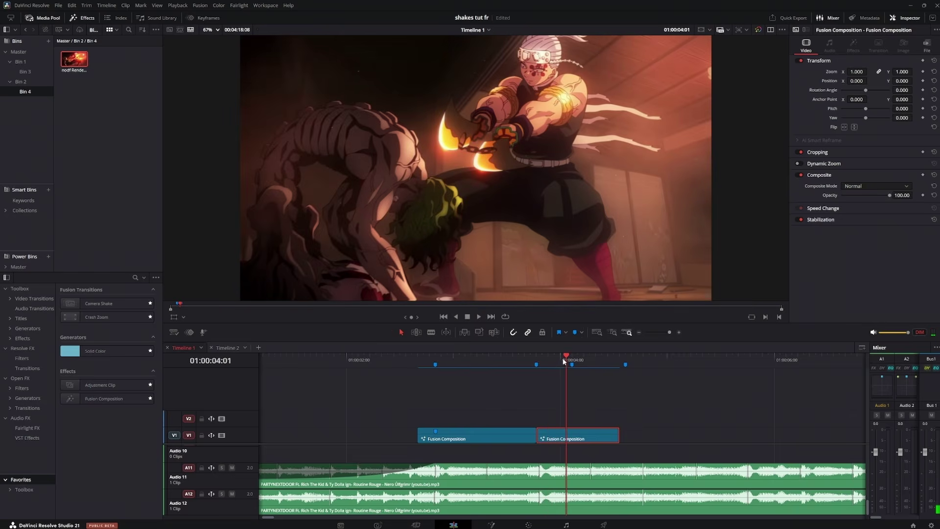
Scrub and play repeatedly from the first clip across the cut to examine the transition into the second clip.
left_click(529, 356)
left_click_drag(509, 361, 572, 363)
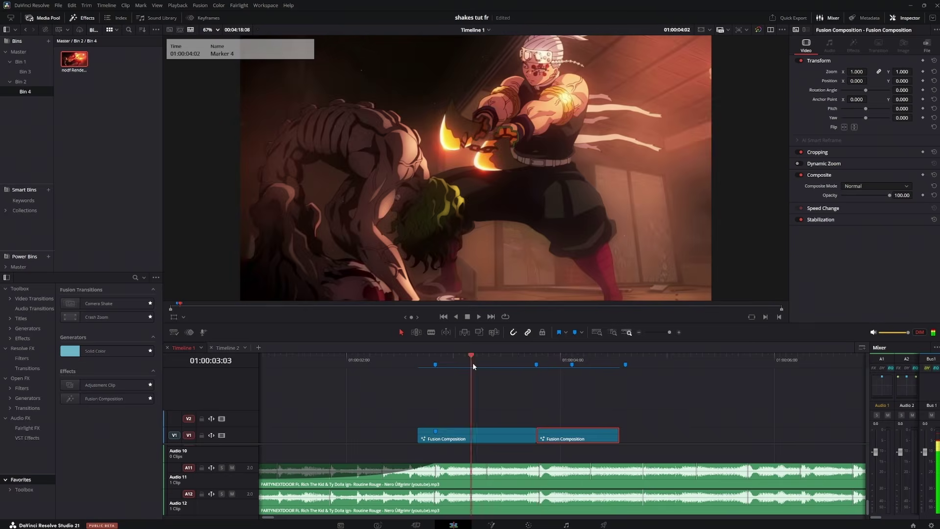
left_click(481, 358)
key("space")
left_click_drag(473, 370, 584, 381)
Open the second clip in Fusion and insert a BCC Lens Blur OBS node between its f_shake node and MediaOut1.
mouse_move(492, 370)
left_mouse_down()
mouse_move(348, 359)
mouse_move(539, 367)
mouse_move(481, 366)
mouse_move(543, 354)
mouse_move(537, 360)
left_mouse_up()
key("space")
key("shift+5")
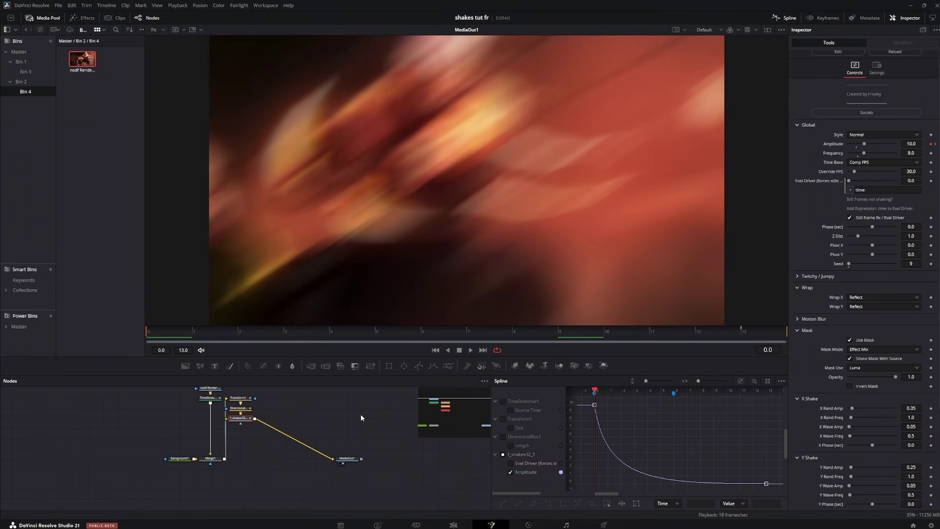
key("shift+space")
type("lens b")
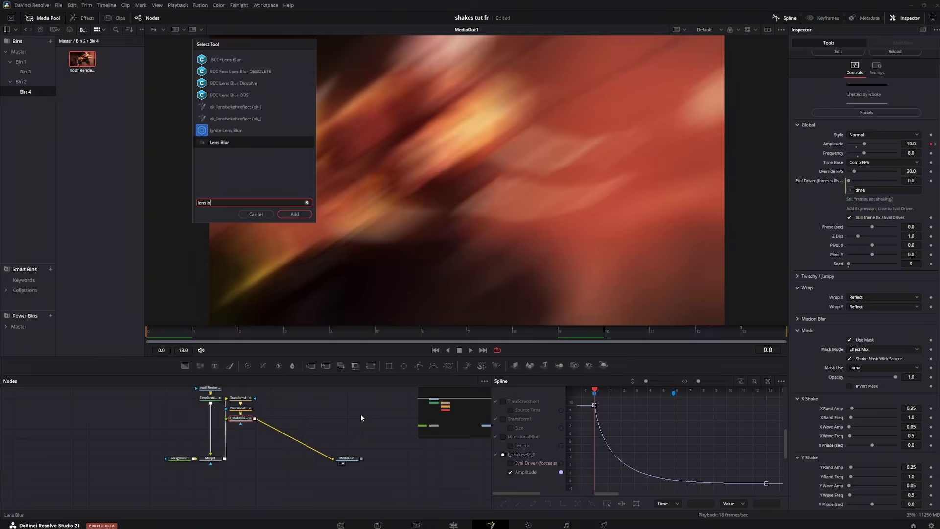
key("Return")
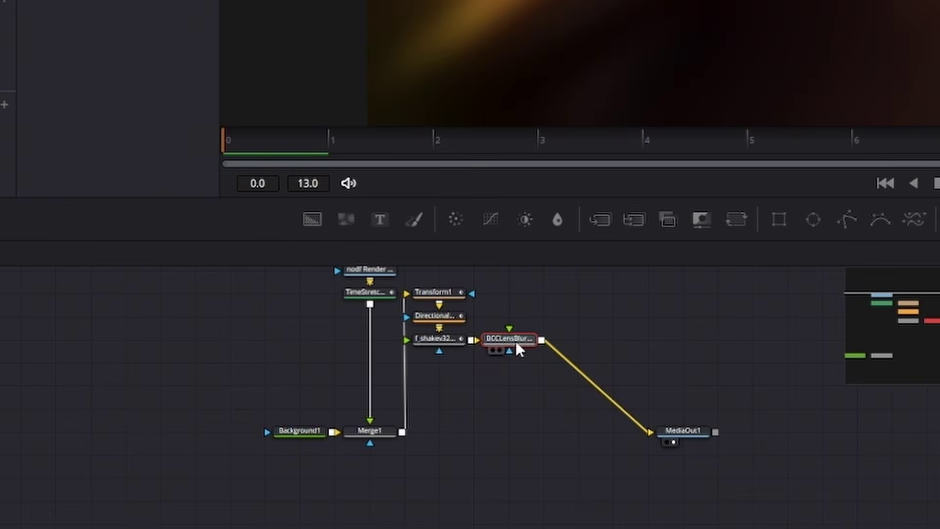
left_click_drag(516, 341, 558, 432)
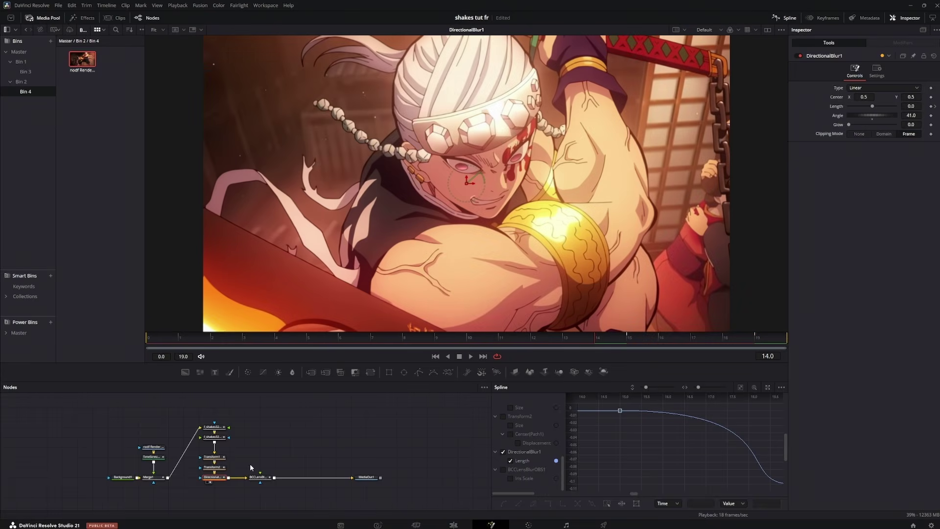
Insert a Transform after DirectionalBlur1 in the first clip, set its Size to 1.049 and check the frame edges through frame 19.
left_click_drag(250, 468, 328, 468)
left_click_drag(172, 339, 670, 341)
scroll(627, 277, "down", 5)
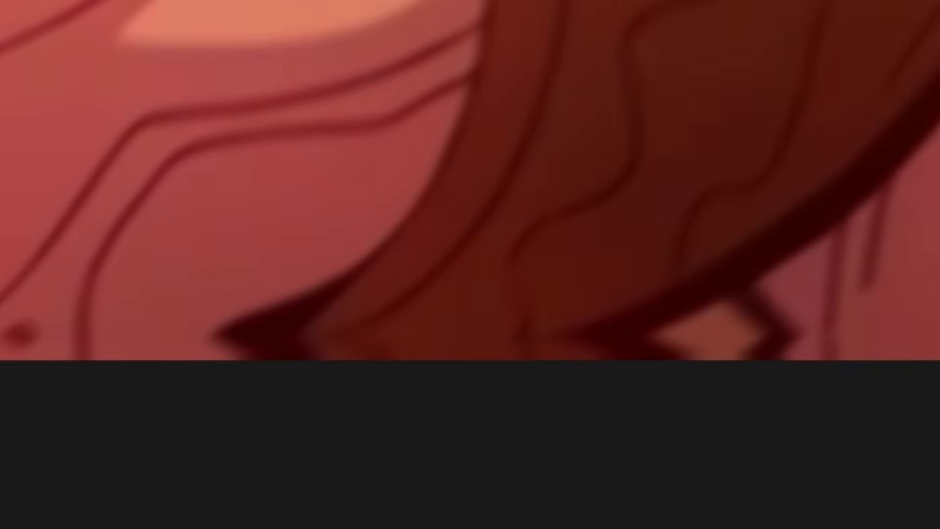
left_click(370, 372)
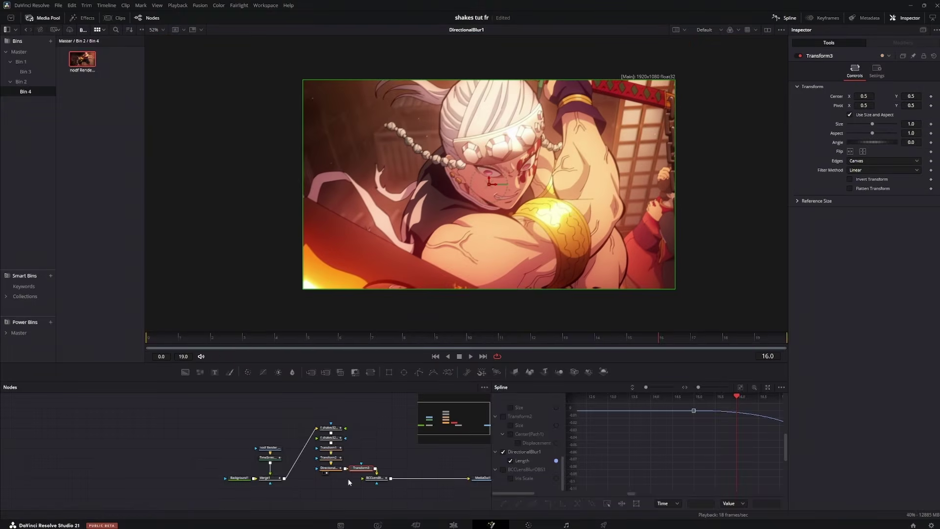
left_click_drag(903, 124, 907, 124)
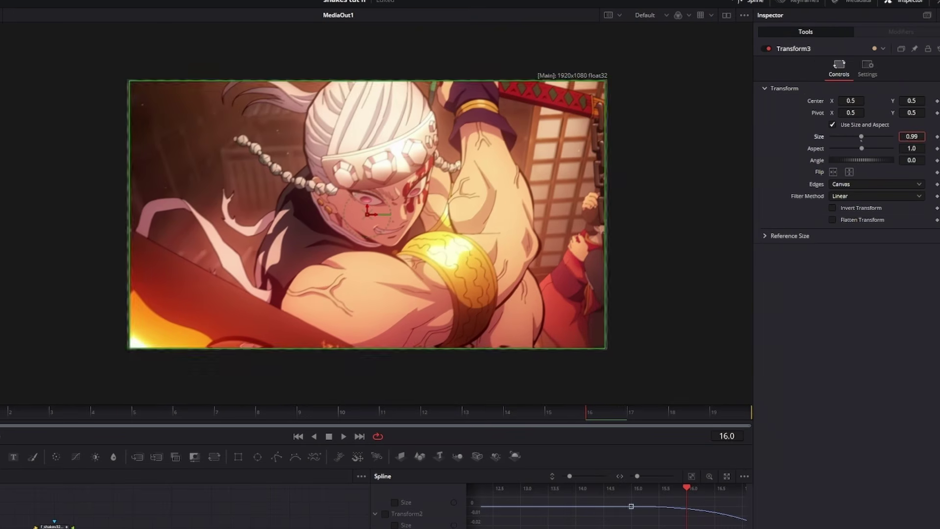
mouse_move(636, 421)
left_mouse_down()
mouse_move(677, 421)
mouse_move(644, 425)
left_mouse_up()
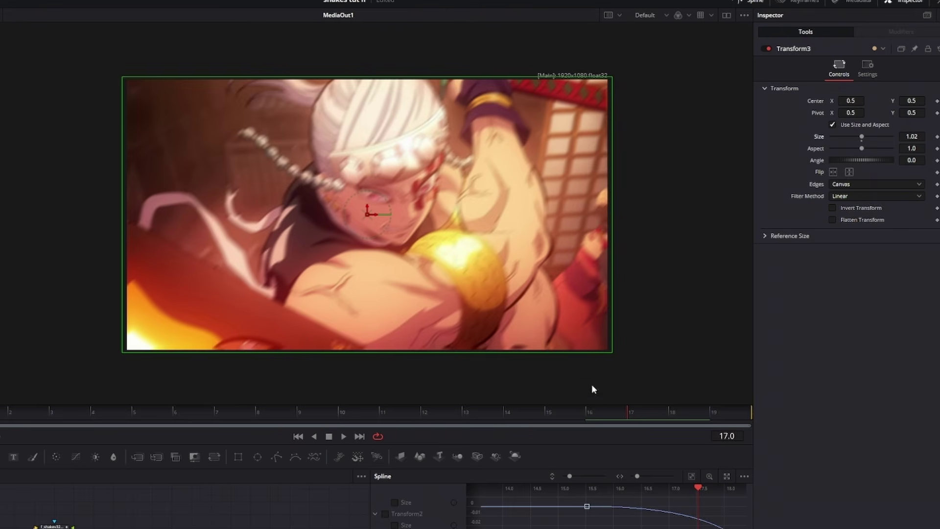
left_click_drag(916, 138, 917, 138)
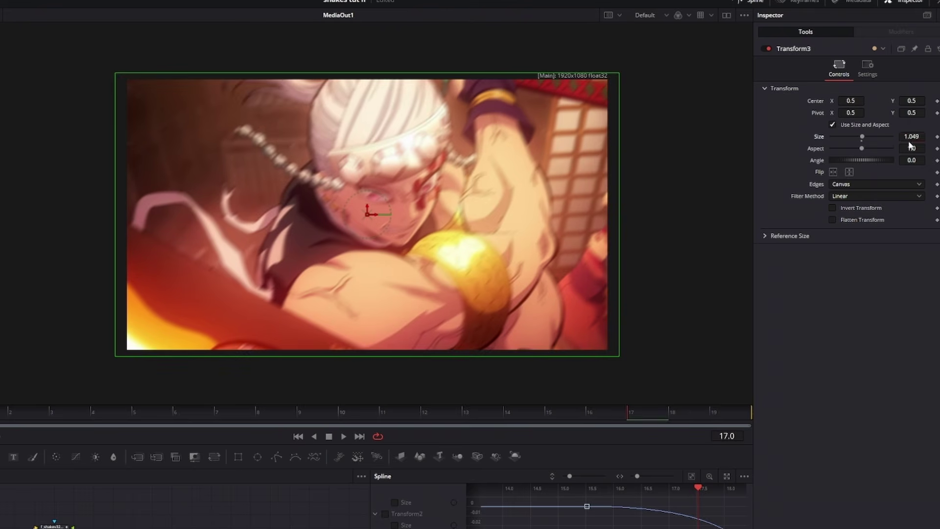
left_click(684, 414)
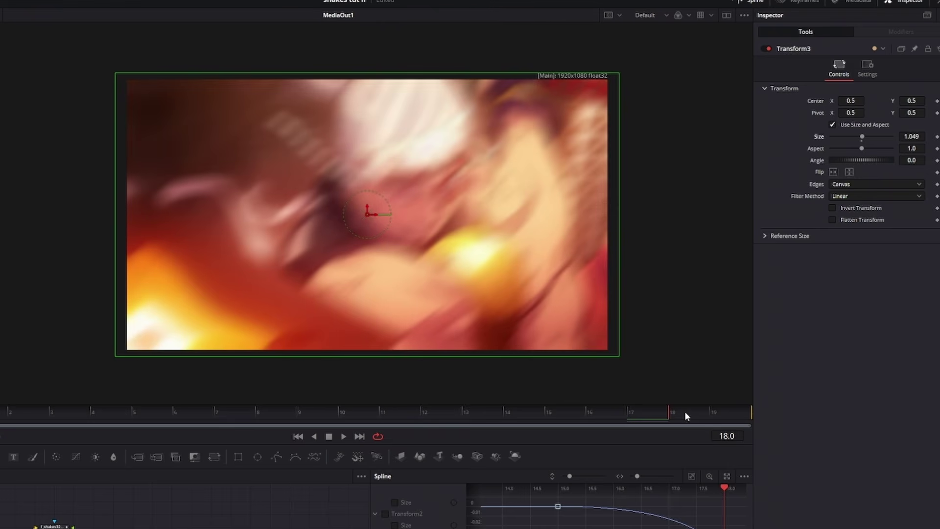
left_click_drag(675, 421, 717, 431)
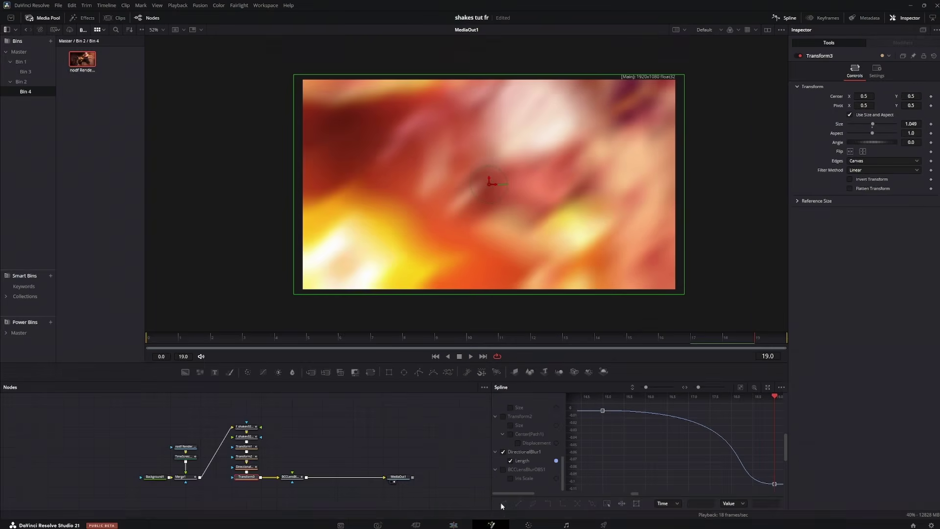
Return to the Edit timeline and play the first clip across the cut to check its edges during the transition.
left_click(454, 524)
left_click(433, 360)
key("space")
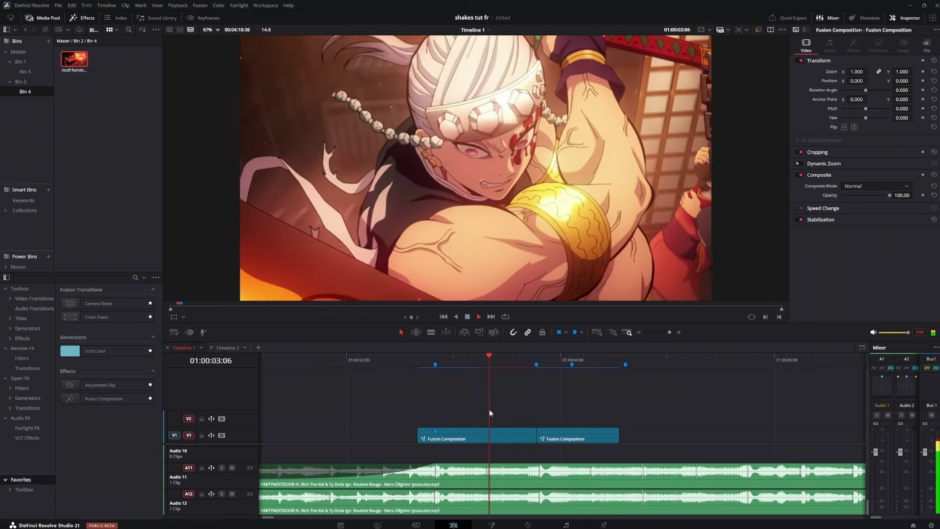
key("space")
left_click_drag(557, 365, 549, 365)
Inspect the second clip's frame edges in Fusion, then add a Transform to it and raise its Size slightly above 1.0.
left_click(492, 524)
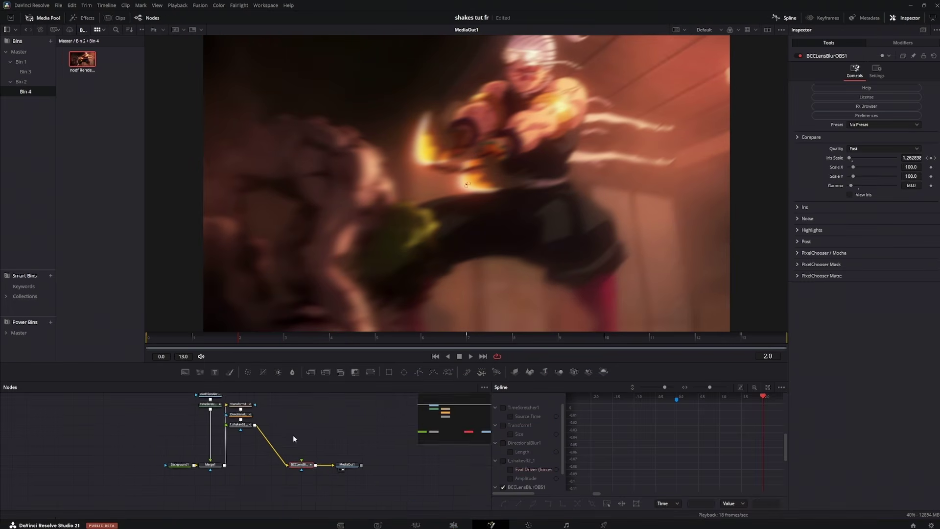
left_click_drag(165, 338, 337, 337)
scroll(213, 248, "up", 2)
key("ctrl+f")
scroll(175, 296, "up", 5)
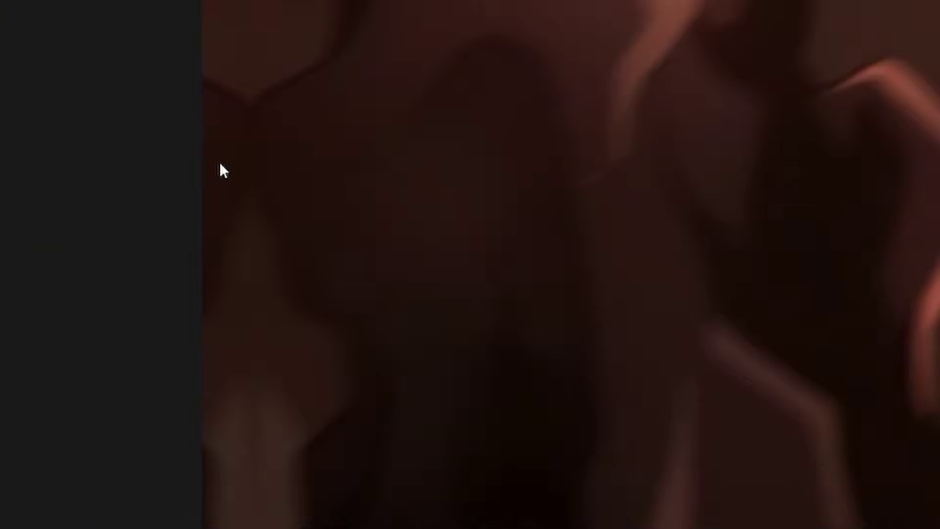
scroll(216, 193, "down", 8)
key("ctrl+f")
scroll(483, 234, "down", 2)
left_click_drag(632, 338, 295, 345)
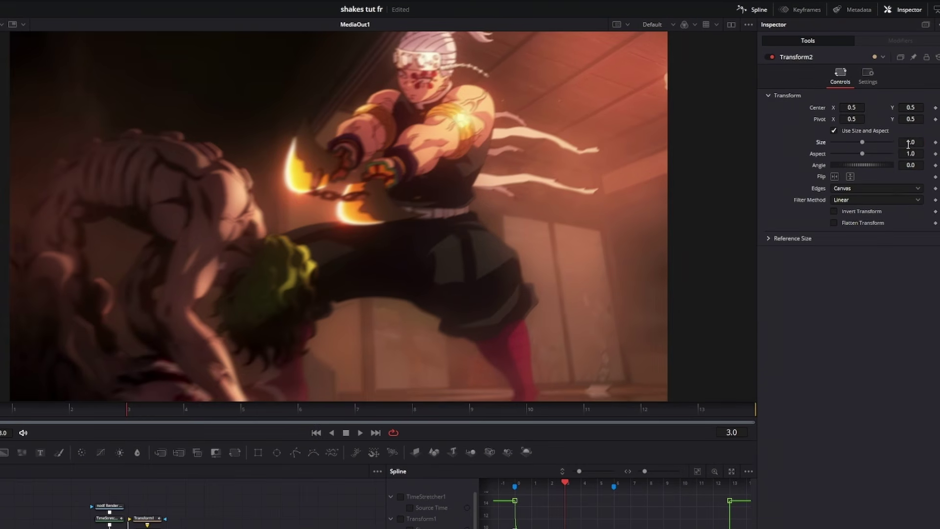
left_click_drag(908, 144, 930, 144)
left_click(0, 410)
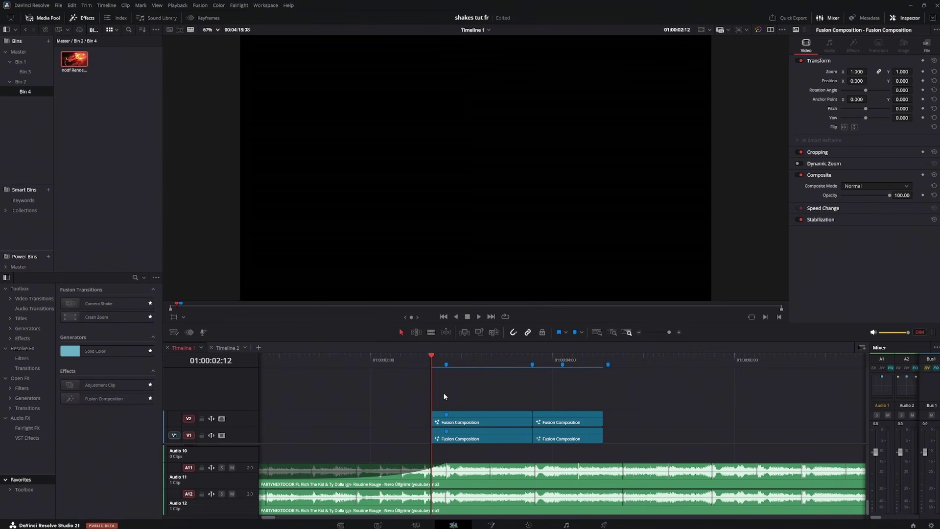
Play both clips in the Edit timeline and step through the frames on either side of the cut.
left_click(411, 360)
key("space")
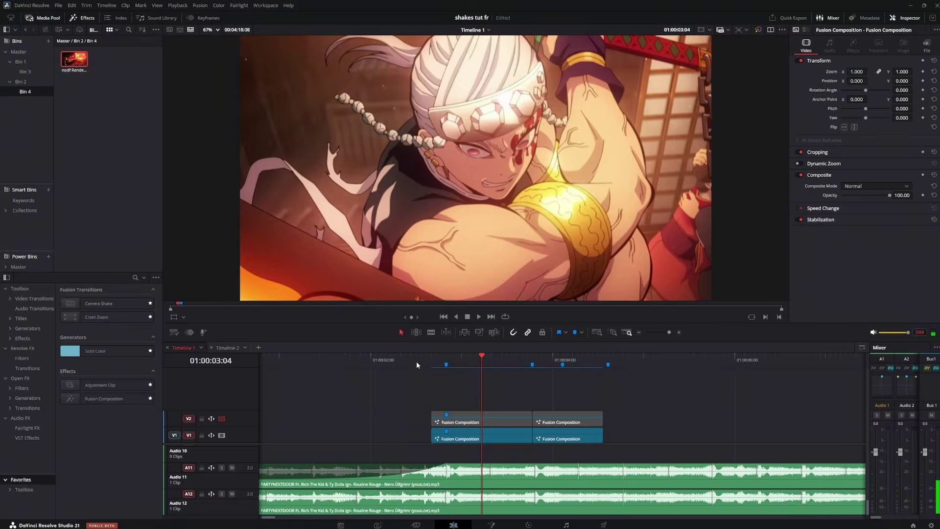
left_click(416, 360)
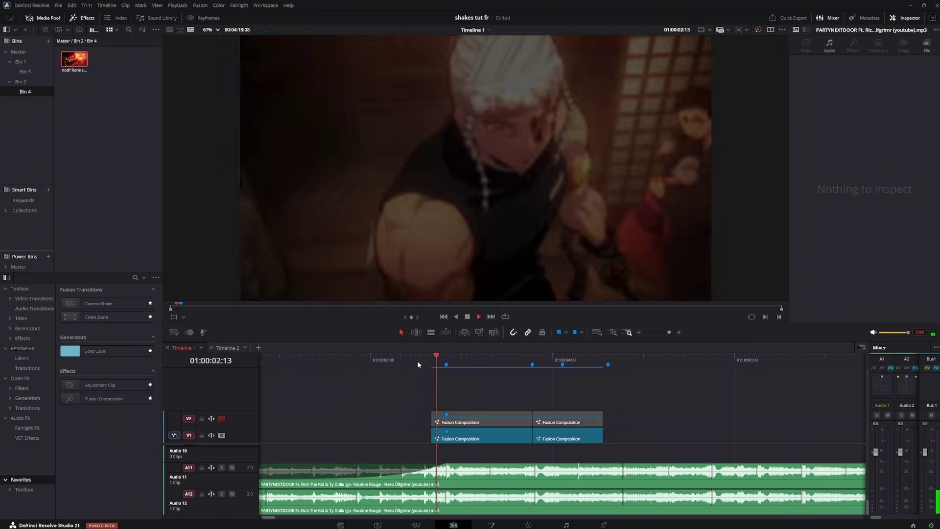
left_click(510, 355)
left_click(528, 357)
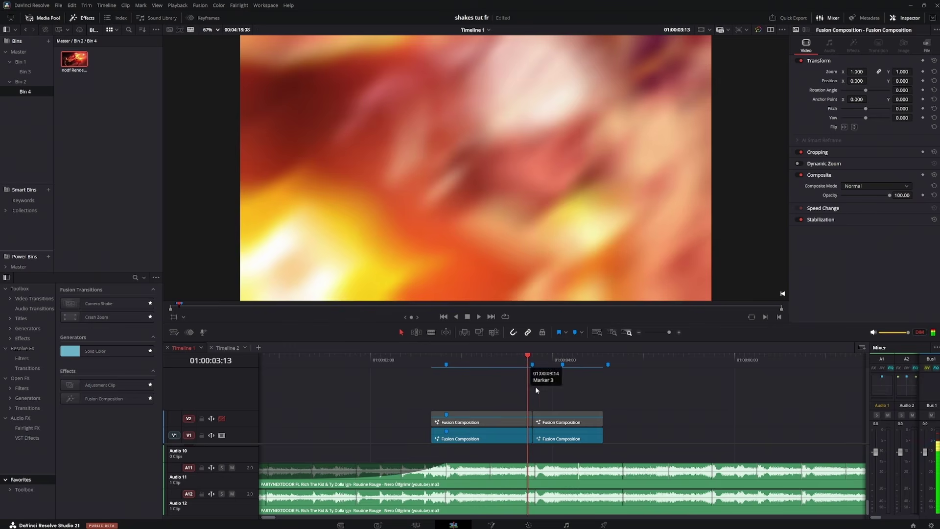
left_click_drag(524, 356, 530, 359)
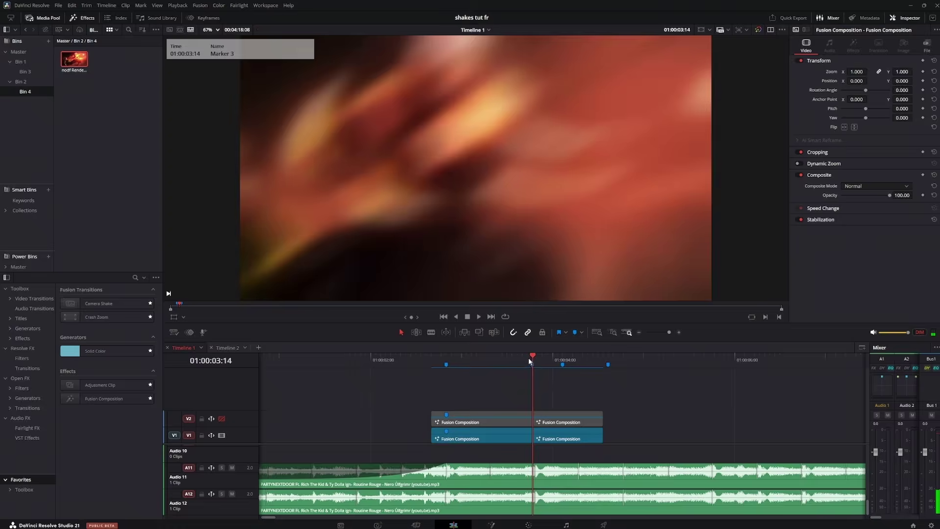
key("Left")
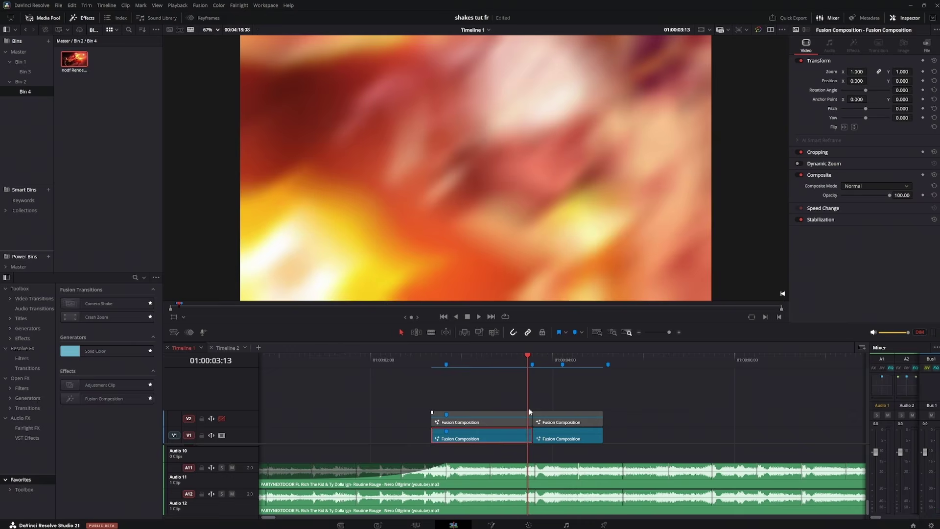
Open the first clip in Fusion, make room in the node graph and add another f_shake node after Merge1.
key("shift+5")
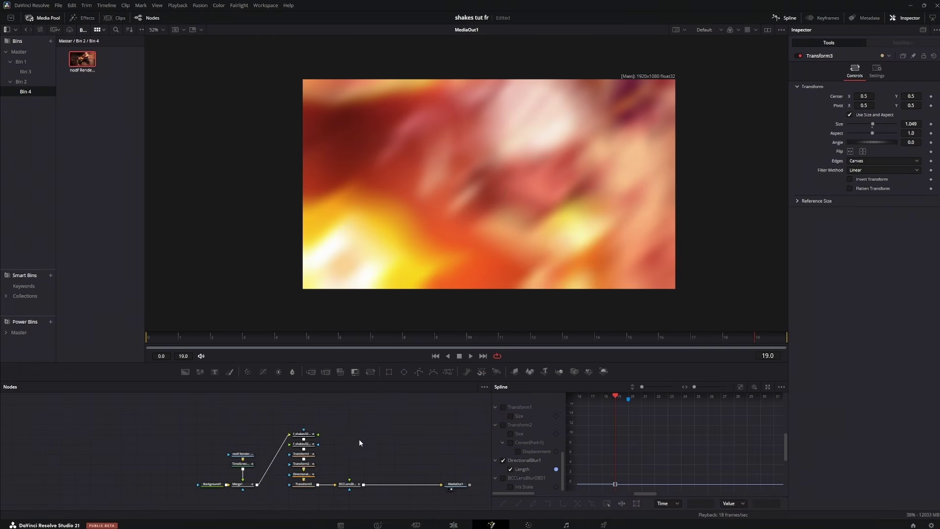
left_click_drag(358, 438, 410, 429)
left_click_drag(260, 425, 250, 475)
left_click(409, 461)
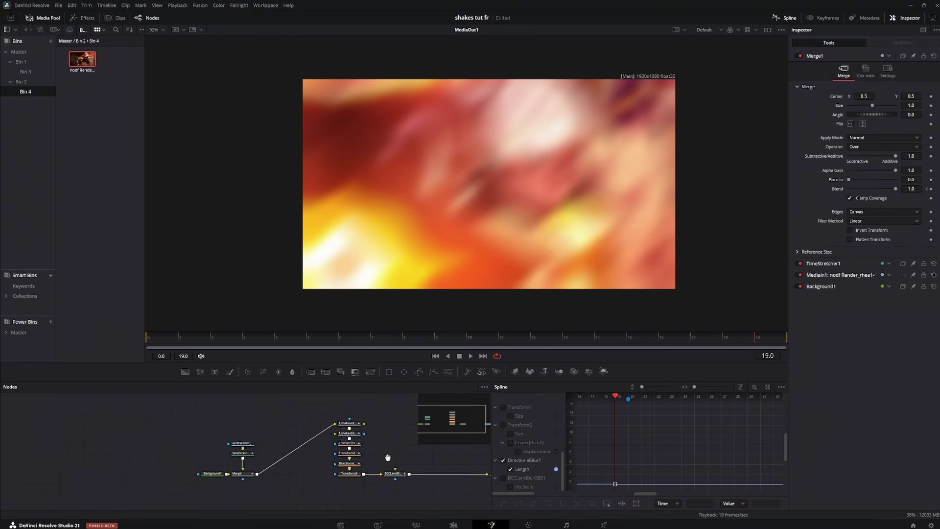
left_click_drag(397, 457, 363, 460)
left_click(309, 425)
key("shift+space")
type("lum")
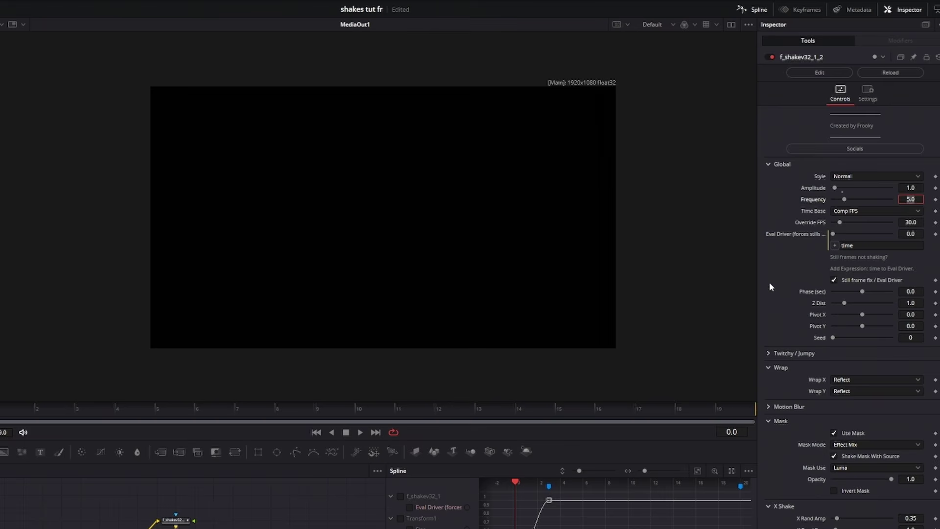
Set the new f_shake to amplitude 0.3, frequency 18, override FPS 18, seed 11 and X Rand Amp 0.25.
key("Return")
key("space")
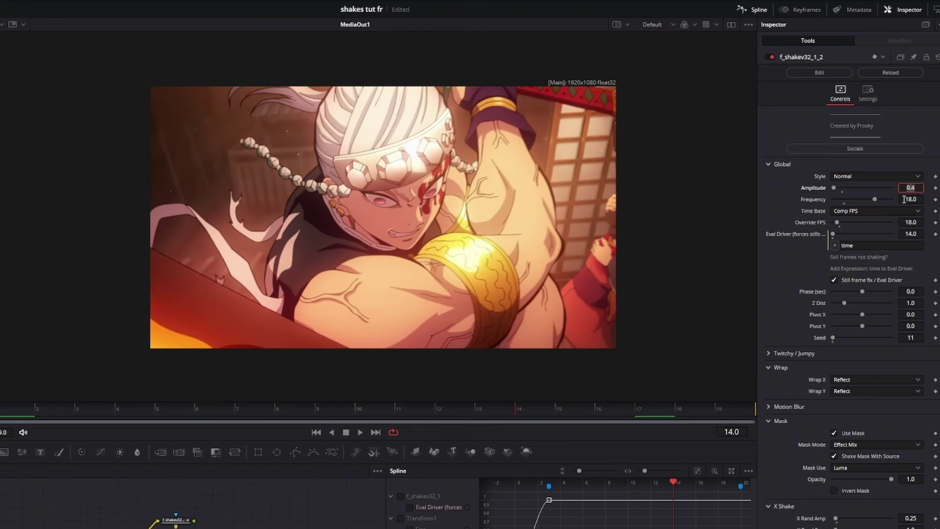
type("3")
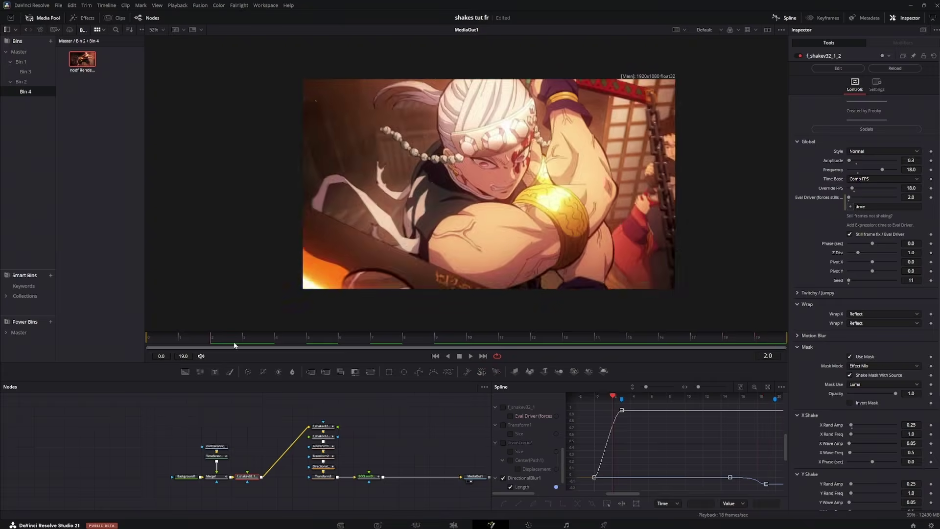
Return to the Edit timeline and play the first clip across the cut to check the added subtle shake.
left_click(453, 525)
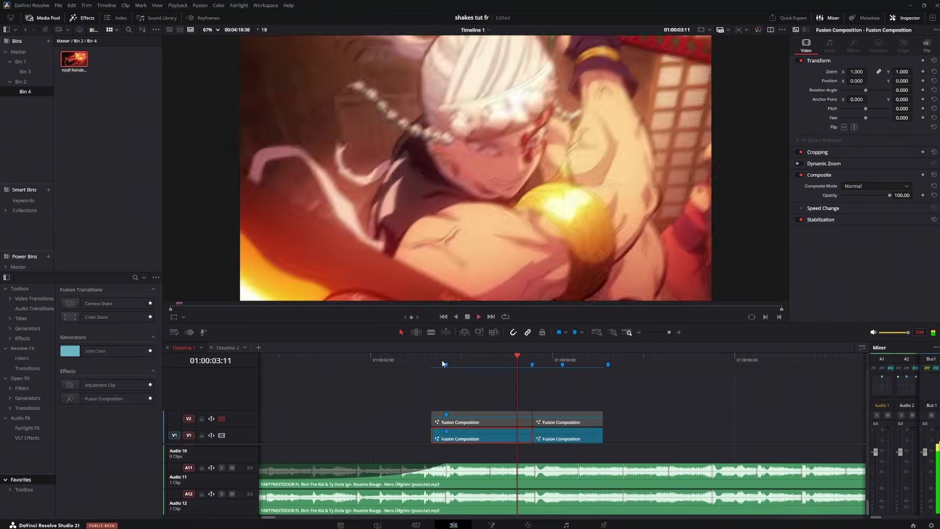
mouse_move(525, 368)
left_mouse_down()
mouse_move(488, 368)
mouse_move(566, 368)
mouse_move(538, 368)
left_mouse_up()
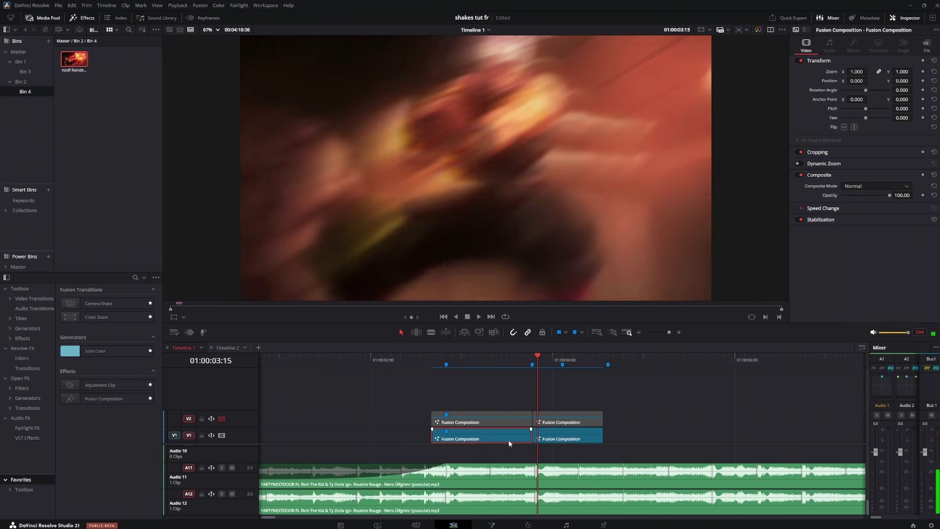
key("space")
left_click(401, 360)
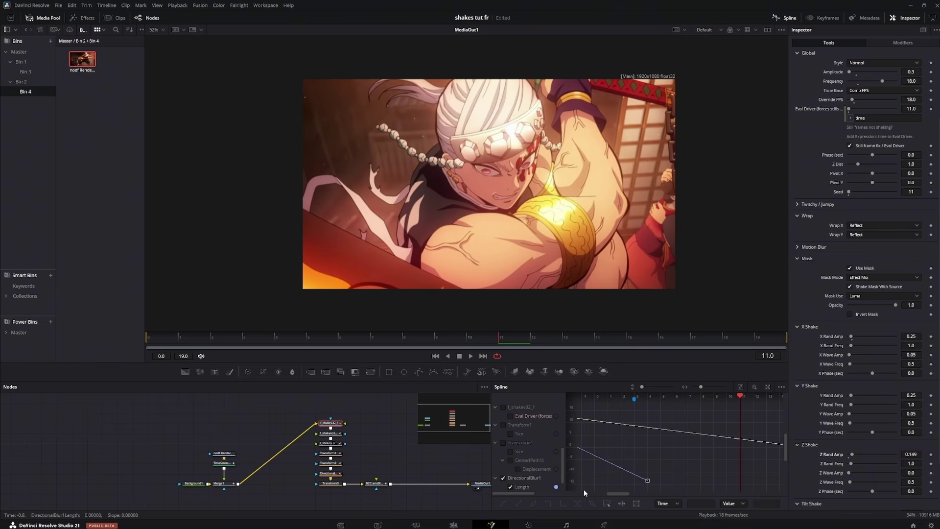
Go back to the Edit timeline and replay both clips, scrubbing across the cut to review the adjusted shake.
left_click(449, 526)
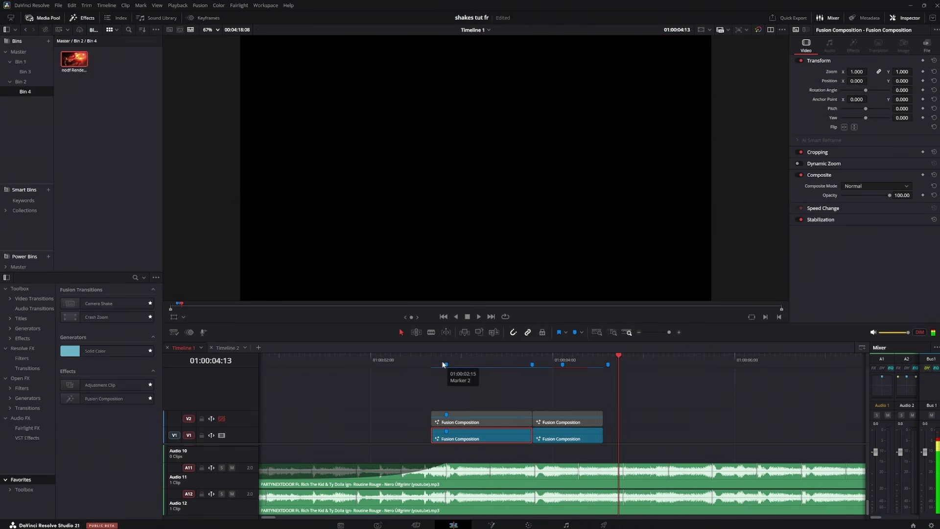
mouse_move(479, 360)
left_mouse_down()
mouse_move(564, 374)
mouse_move(543, 372)
left_mouse_up()
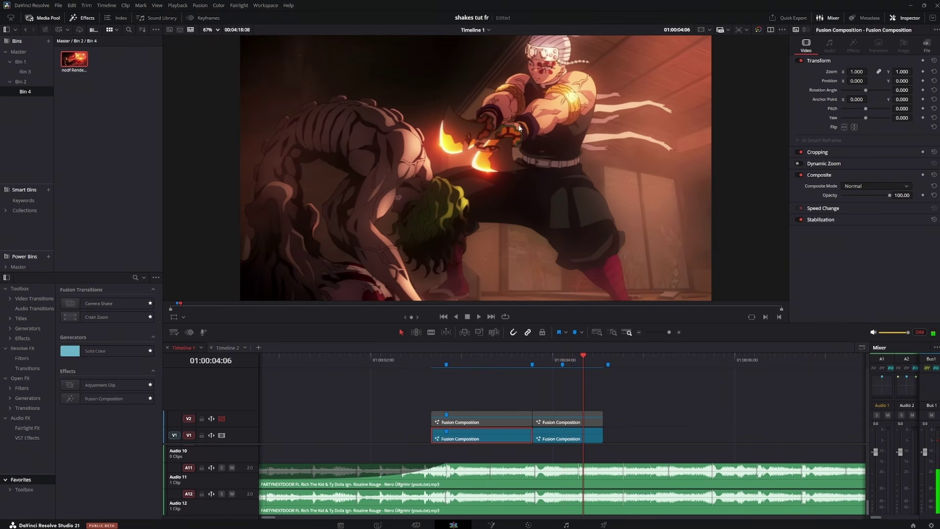
left_click_drag(491, 358, 556, 367)
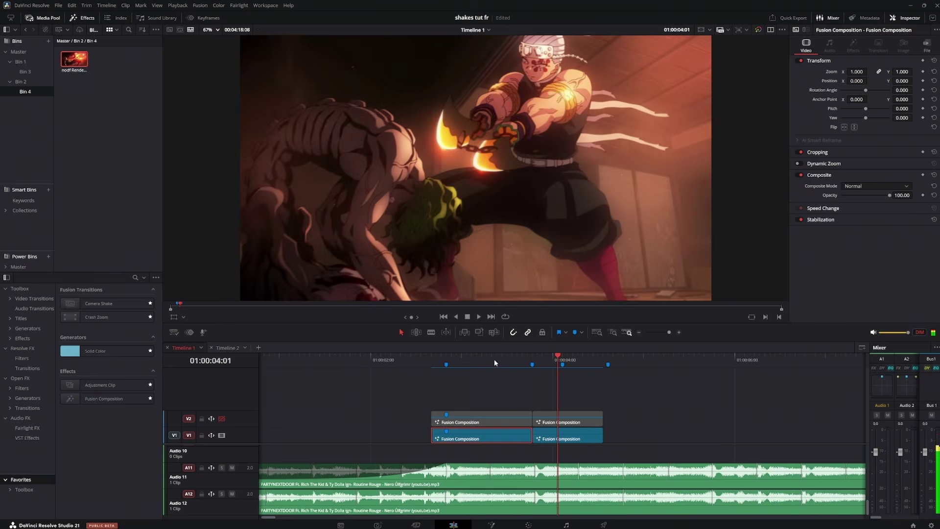
left_click_drag(493, 359, 496, 358)
key("space")
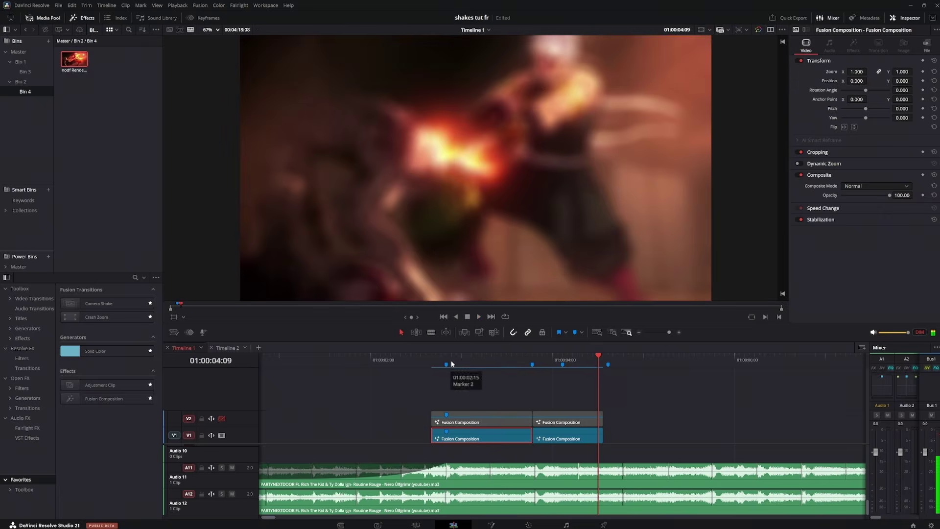
left_click(384, 353)
key("space")
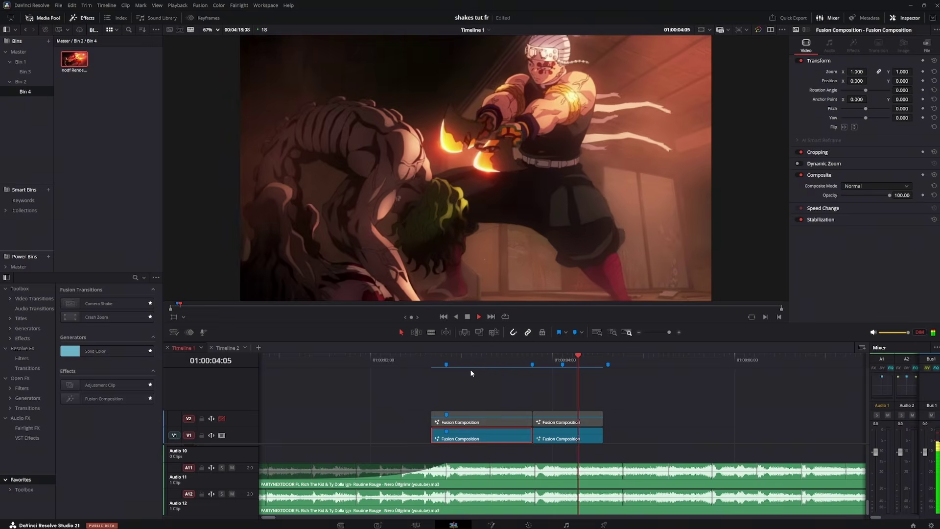
key("space")
Compare the middle of the first clip with the second clip and replay the sequence from the first clip's start.
left_click(490, 364)
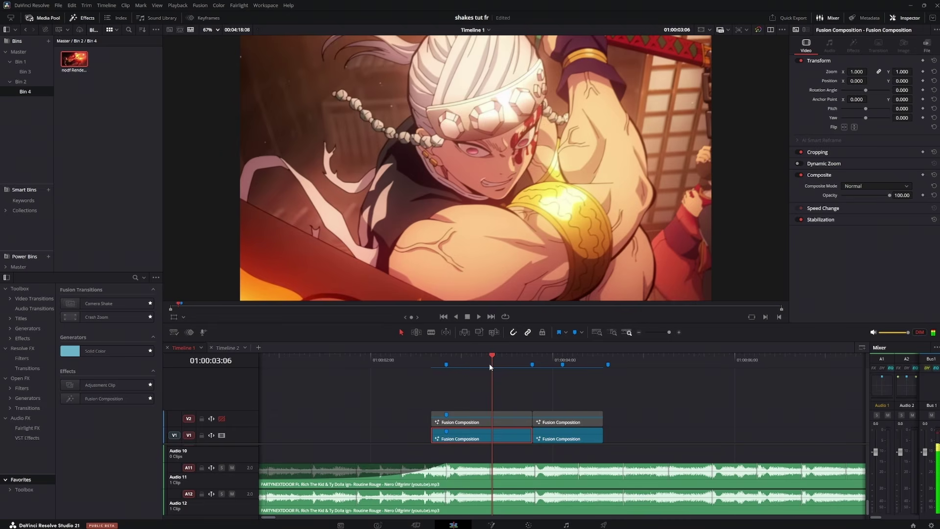
key("space")
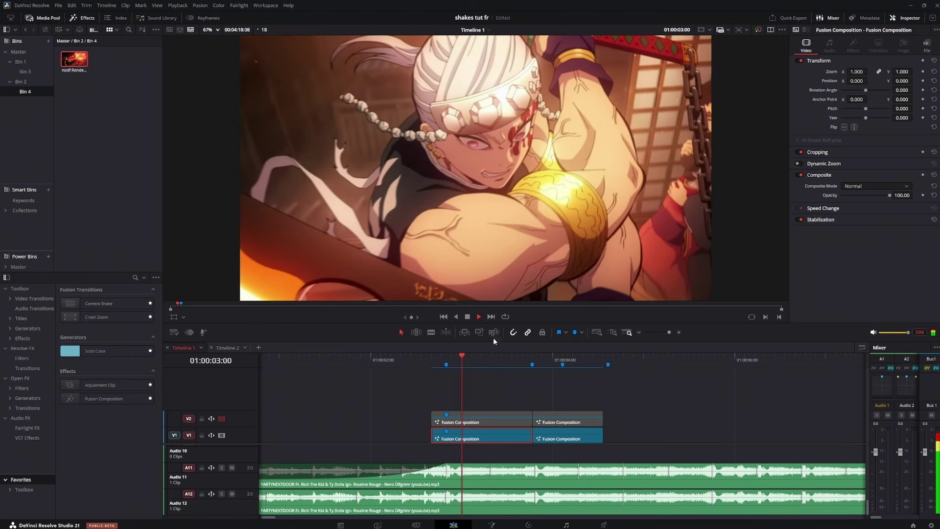
key("space")
left_click(501, 359)
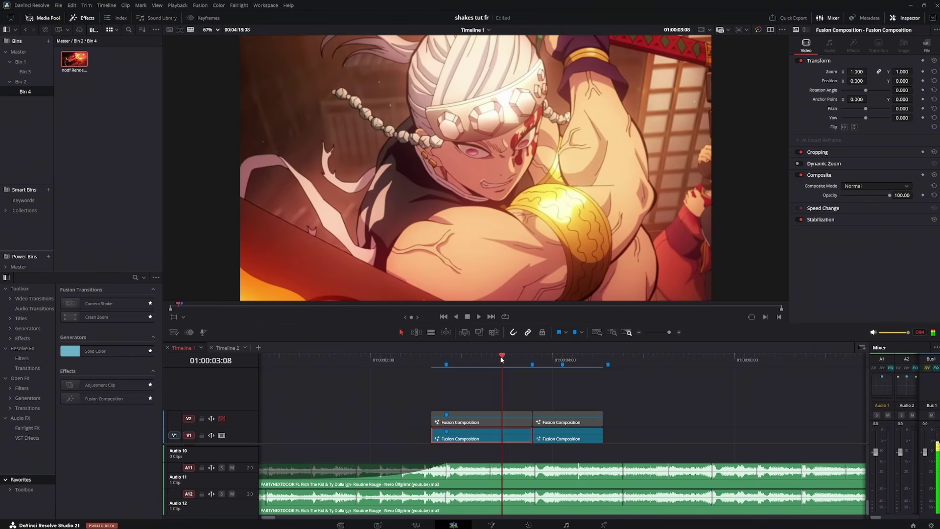
left_click_drag(495, 363, 566, 363)
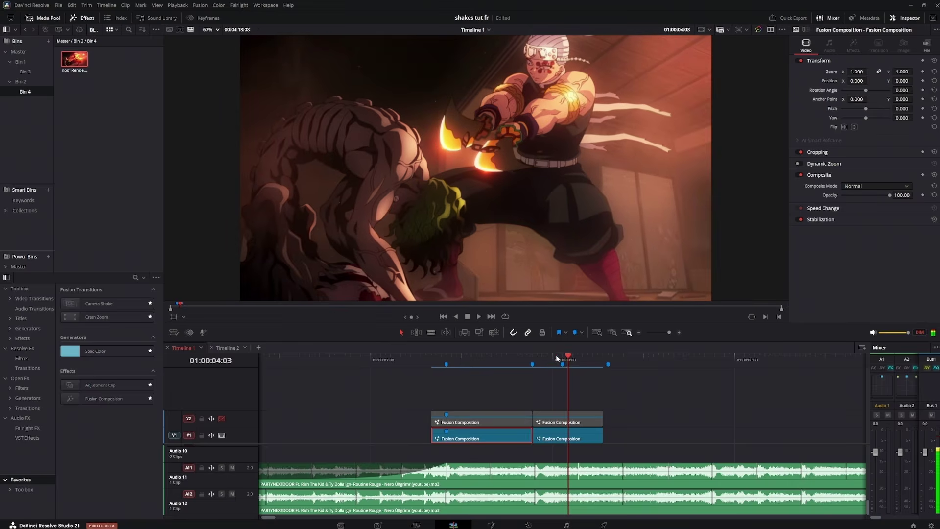
left_click_drag(427, 362, 445, 362)
key("space")
left_click(431, 361)
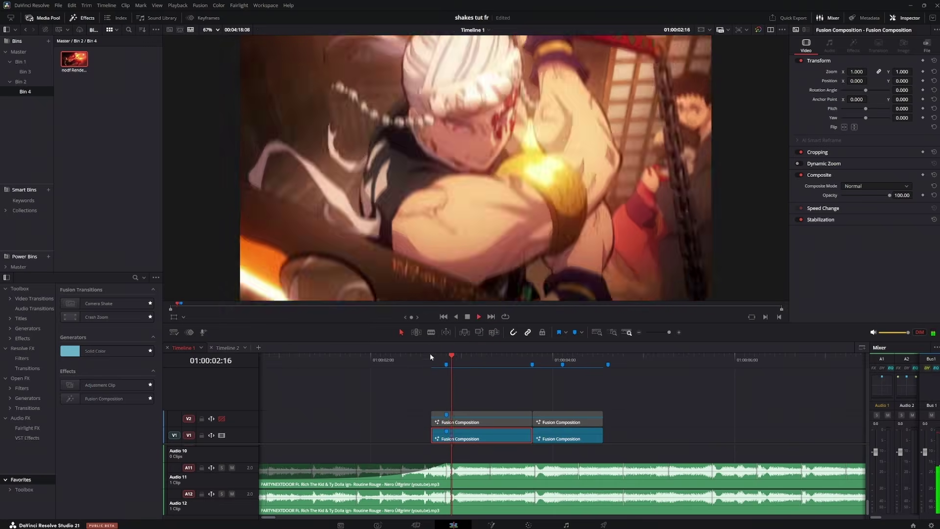